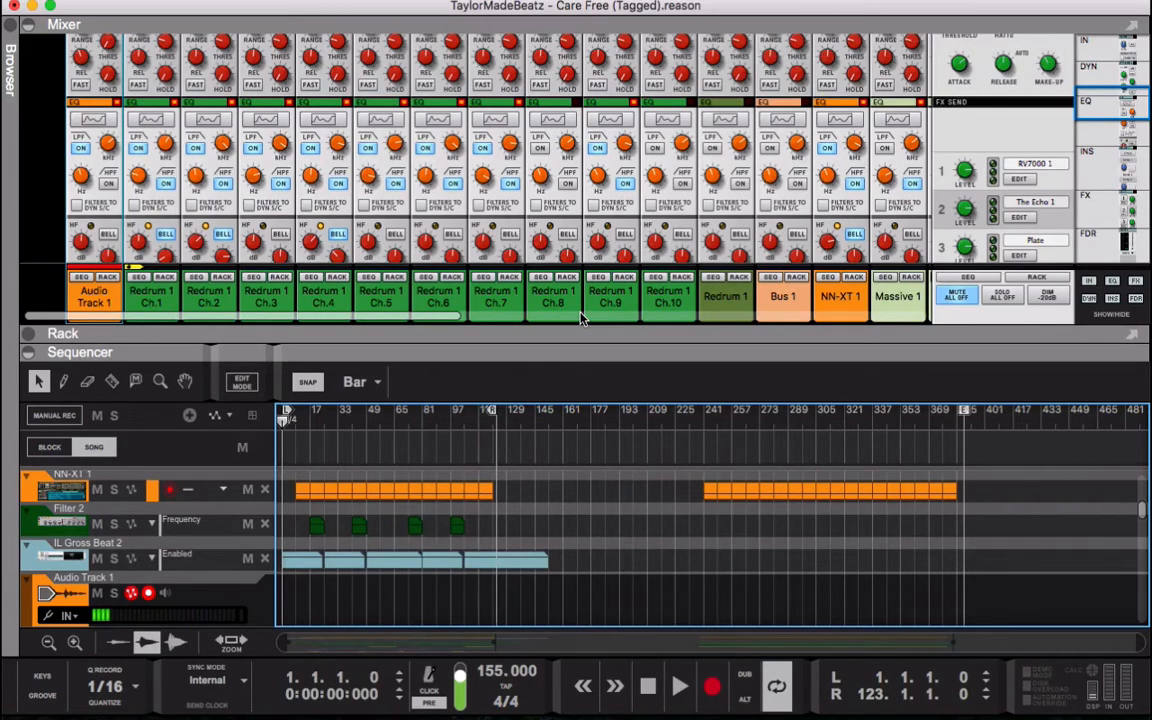
Play the song from the start and audition it while viewing the channel faders and output routing
key("space")
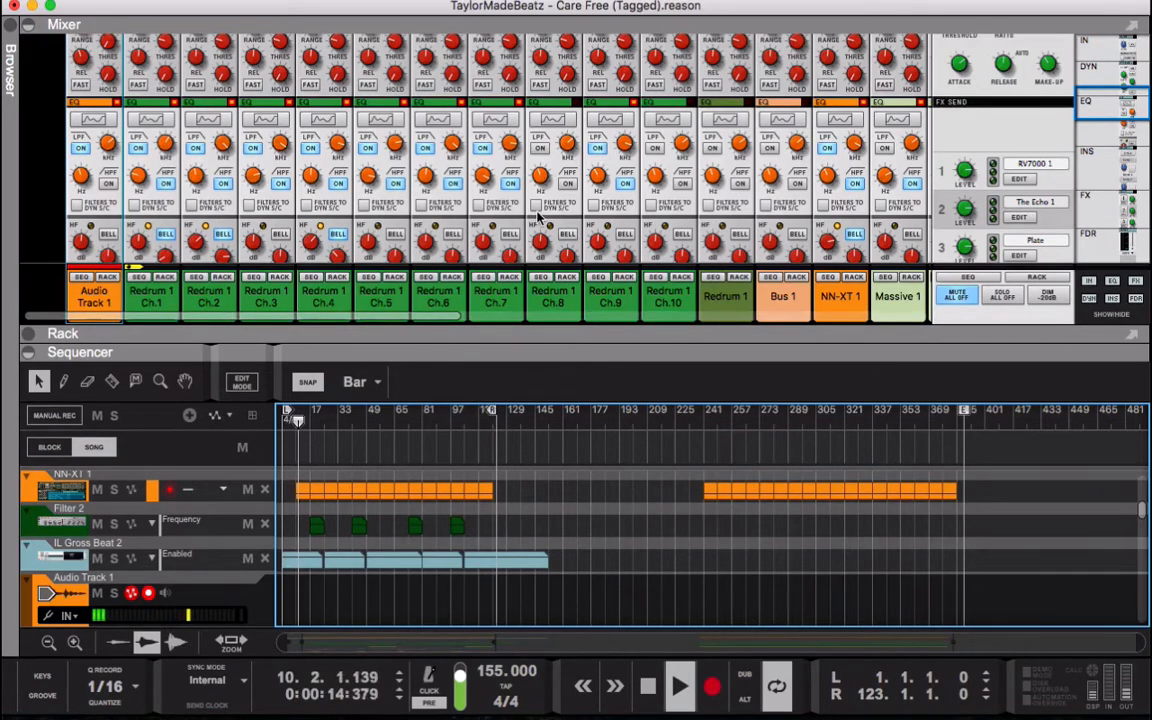
scroll(600, 222, "down", 10)
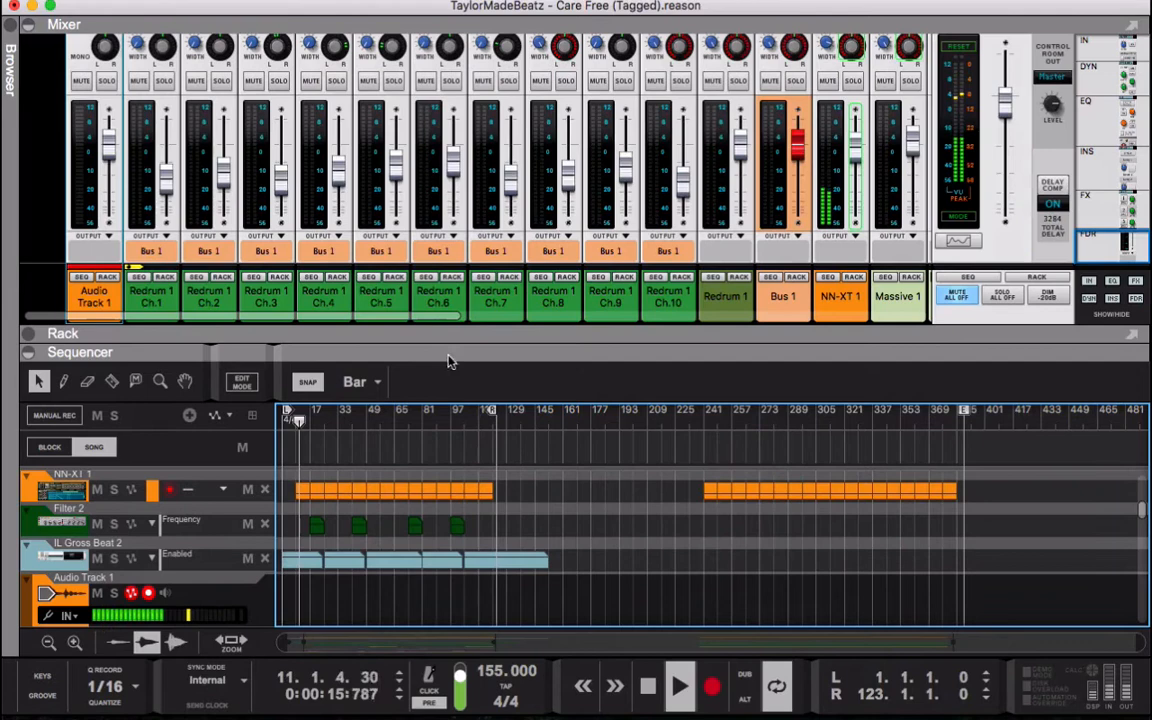
left_click(327, 428)
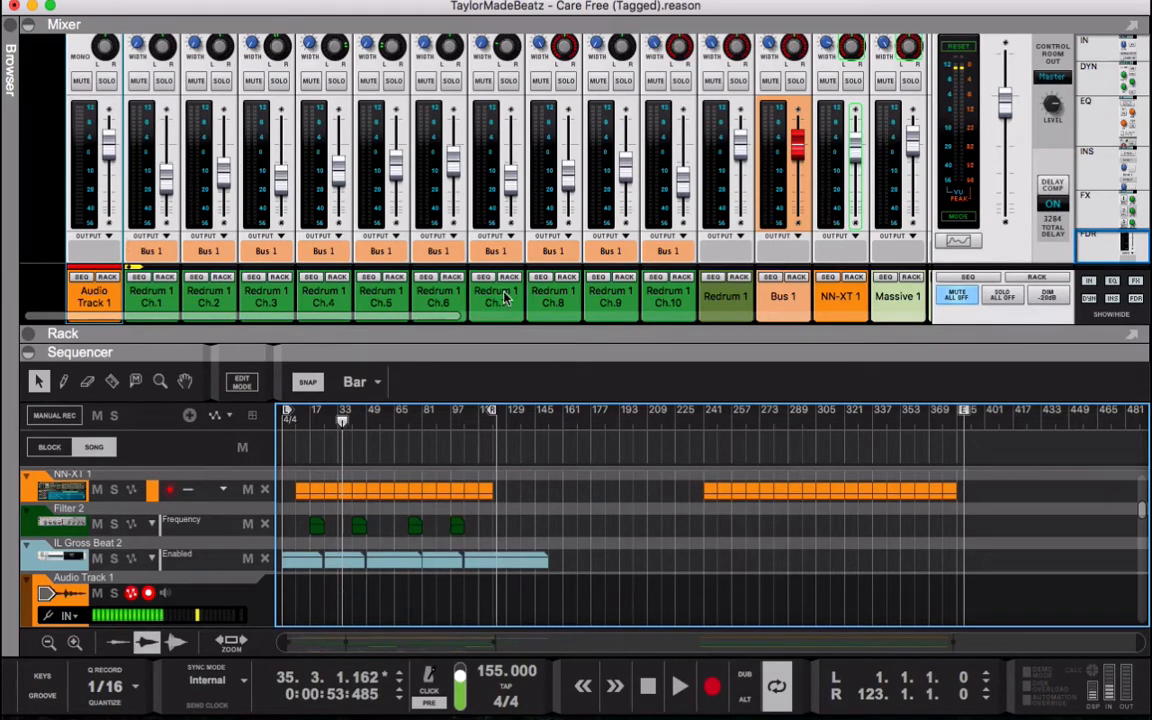
Look over the channel faders from the Redrum drum channels and Bus 1 through to the NN-XT 7 channel
scroll(507, 298, "right", 5)
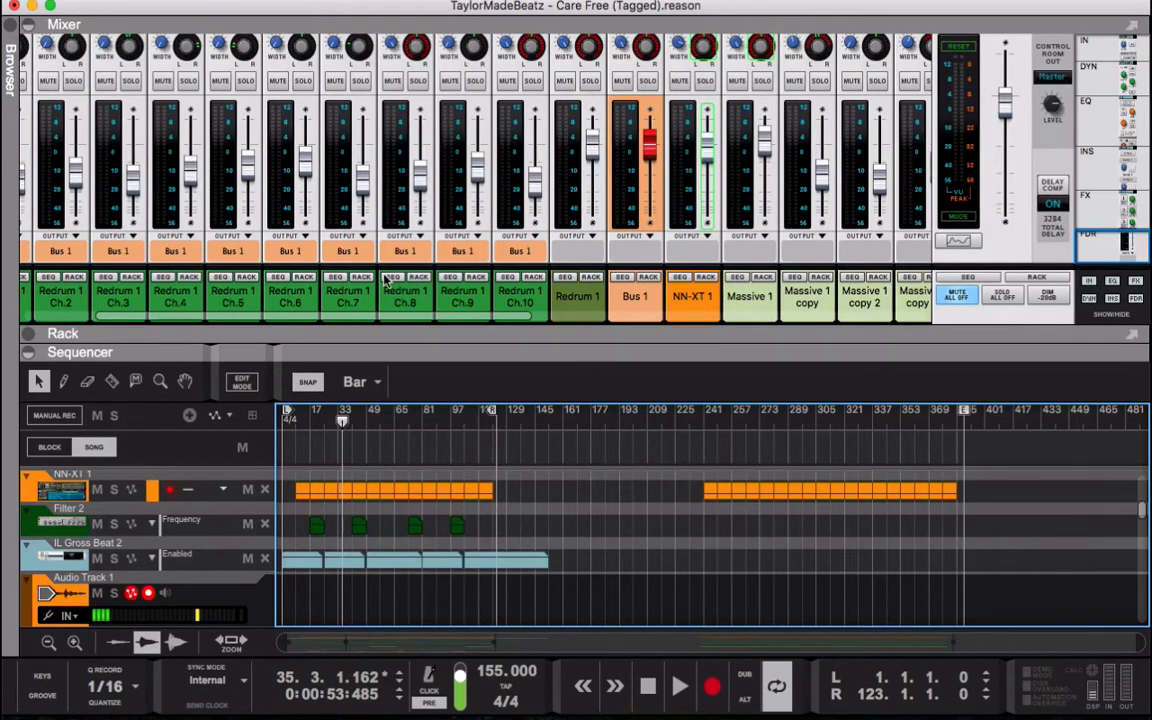
scroll(349, 268, "right", 8)
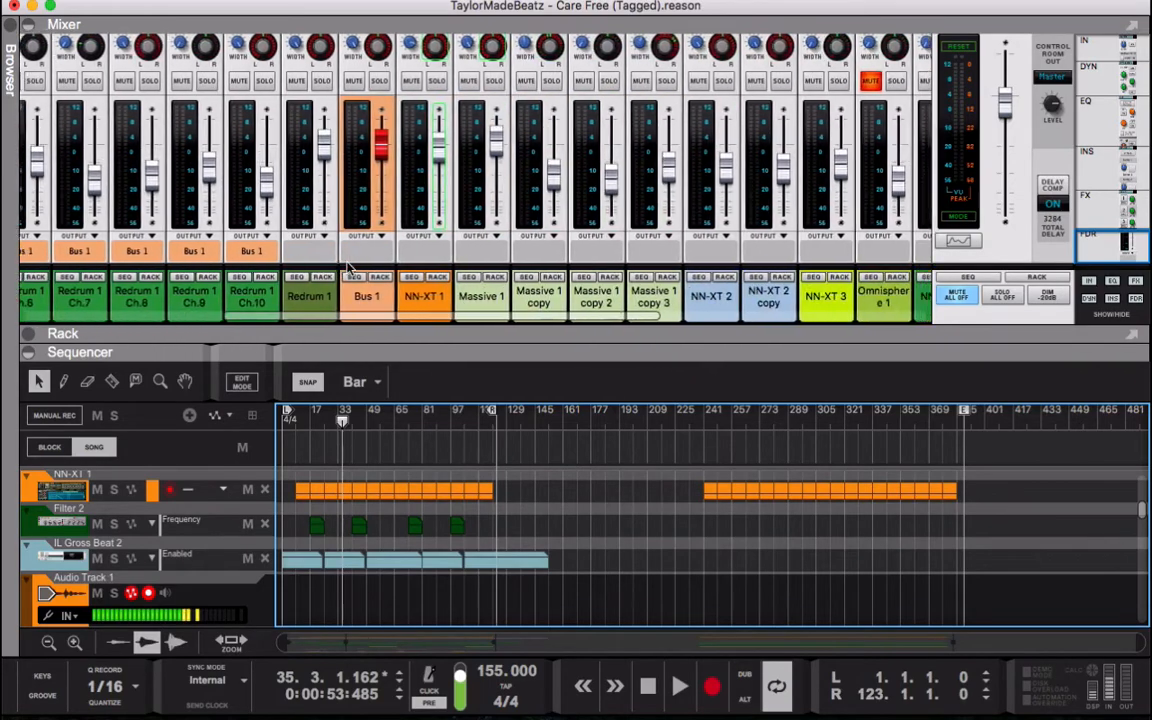
scroll(349, 268, "right", 10)
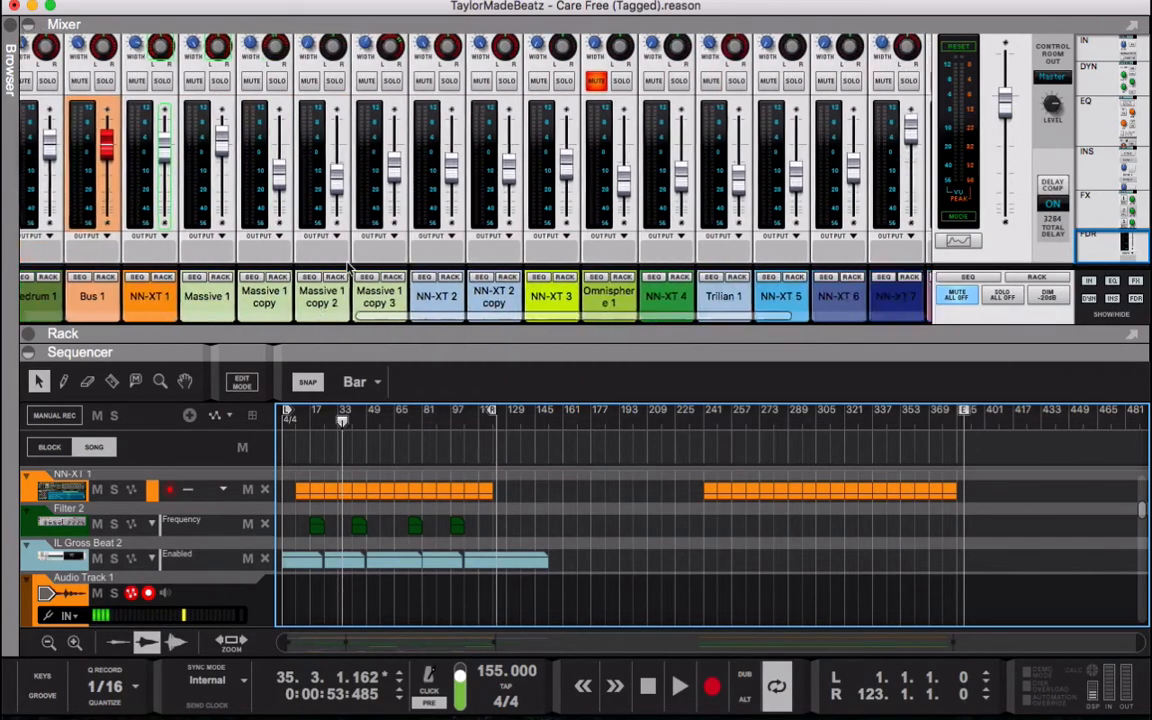
scroll(349, 268, "left", 14)
scroll(473, 225, "right", 5)
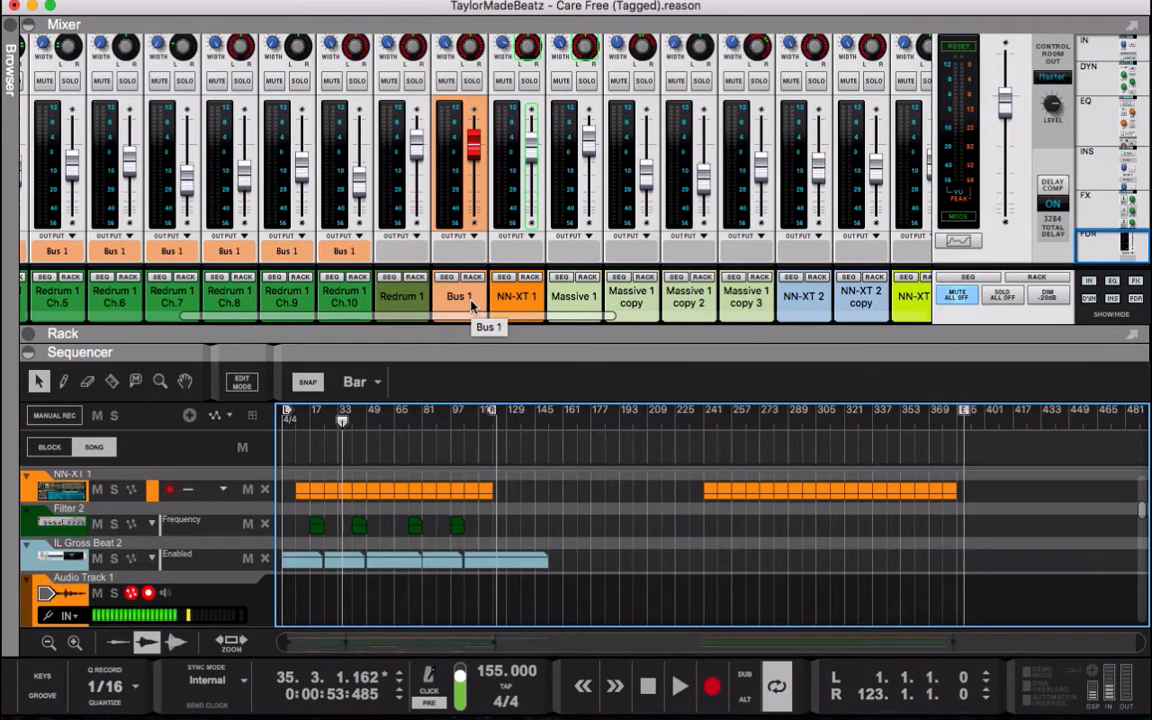
scroll(400, 271, "left", 4)
Examine the effect sends, EQ and fader settings of the Redrum channels and the melodic channels beside Bus 1
scroll(400, 271, "up", 12)
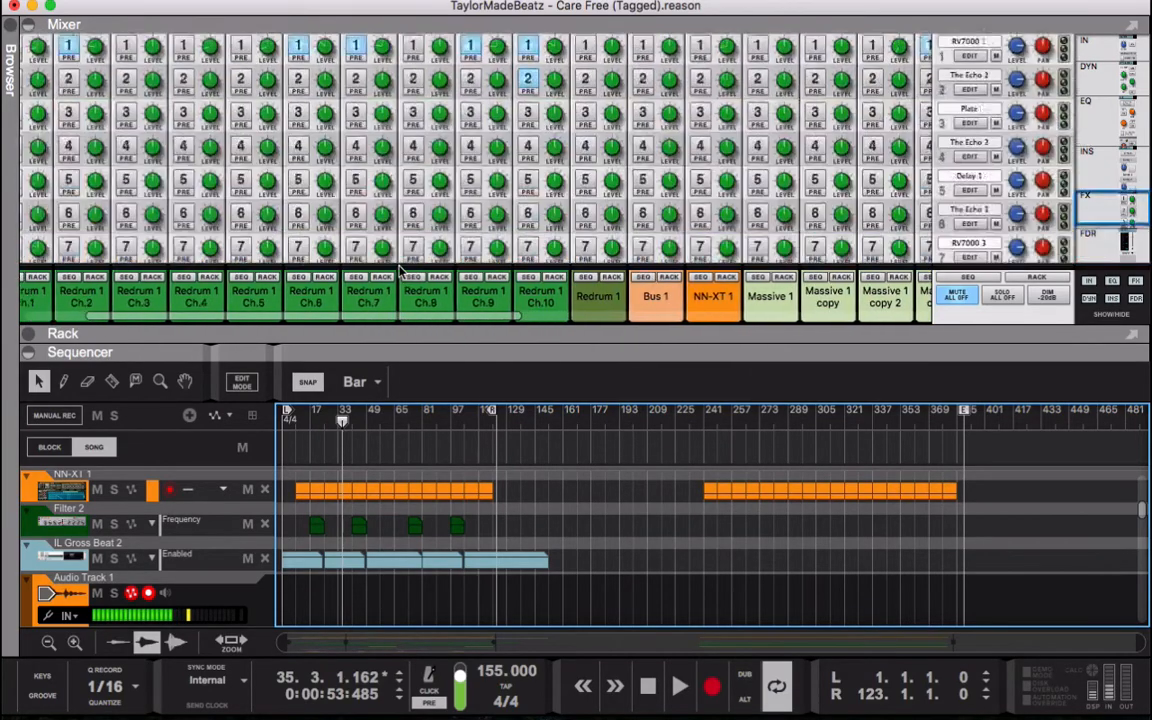
scroll(400, 271, "up", 5)
scroll(400, 271, "left", 1)
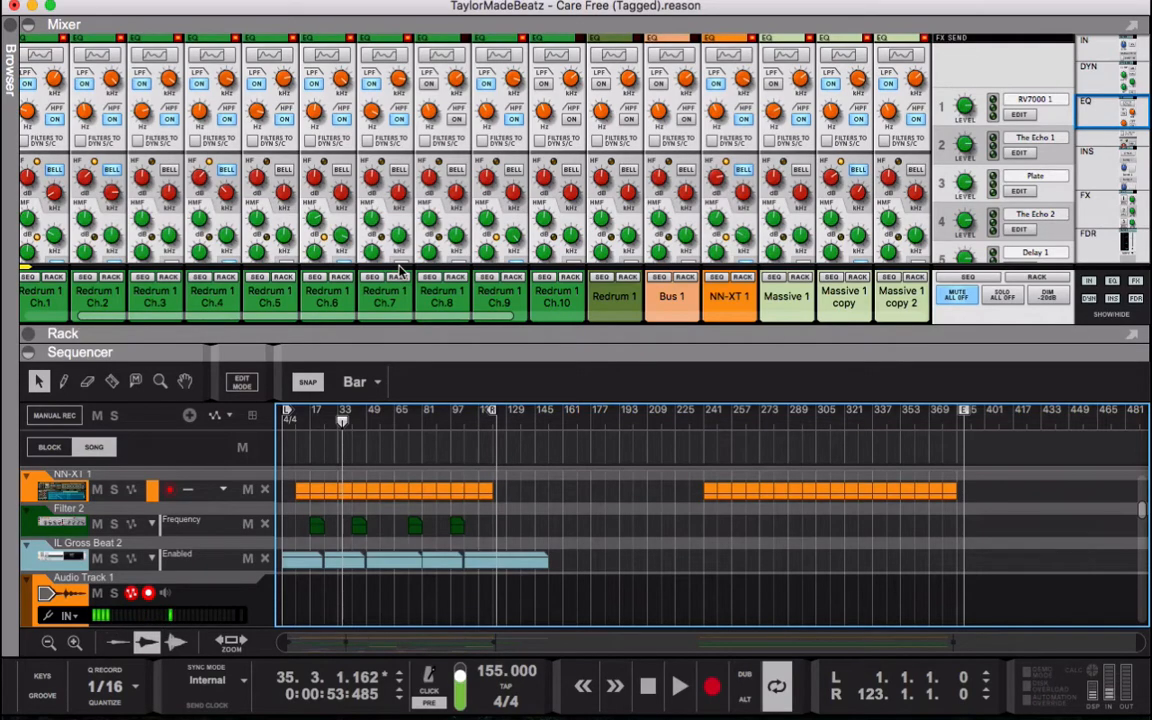
scroll(400, 271, "down", 12)
scroll(400, 271, "left", 1)
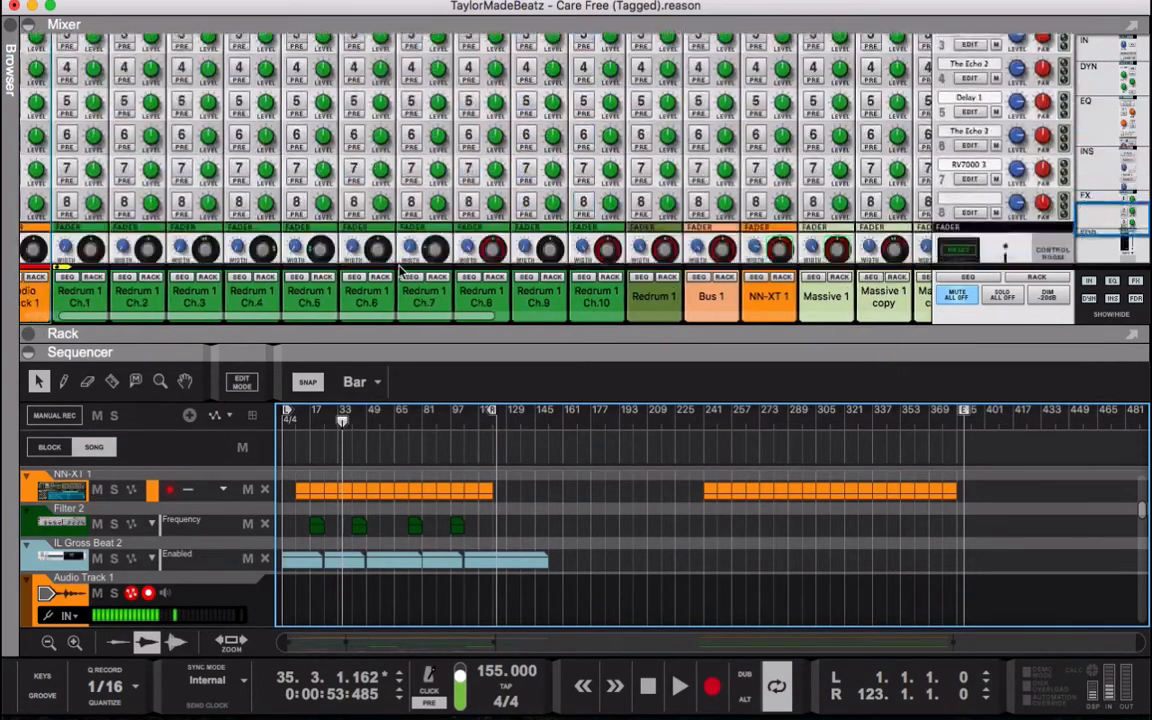
scroll(400, 271, "down", 10)
scroll(400, 271, "left", 1)
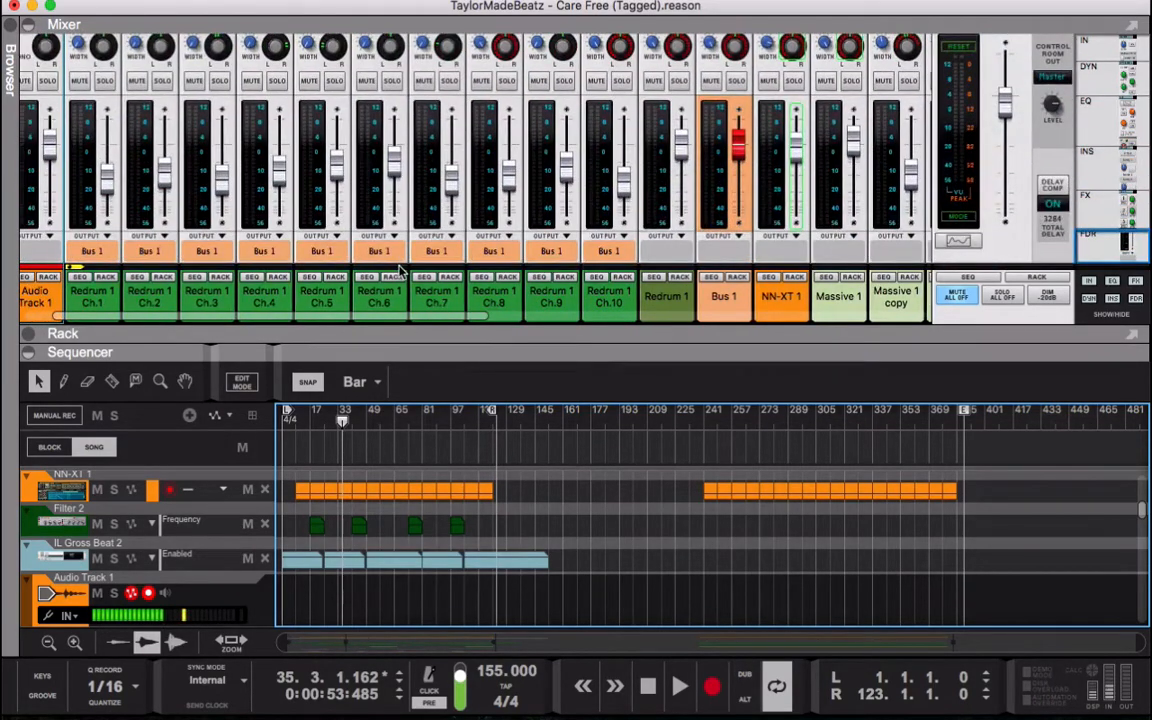
scroll(400, 271, "right", 10)
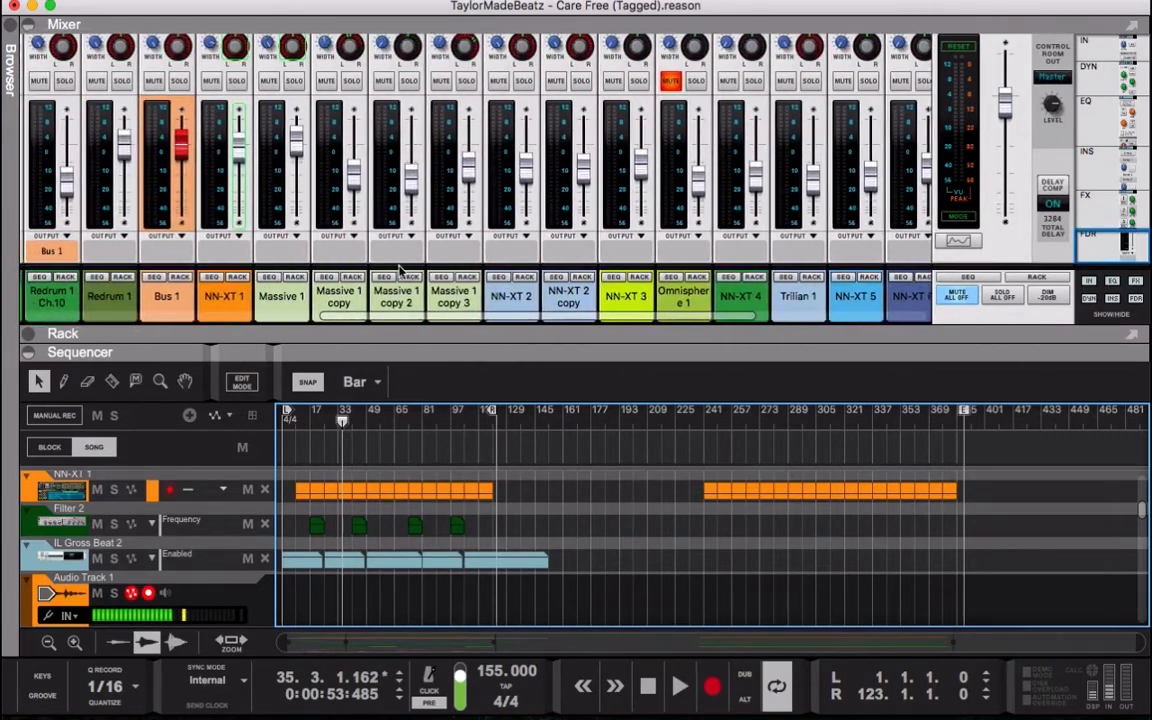
scroll(400, 271, "left", 1)
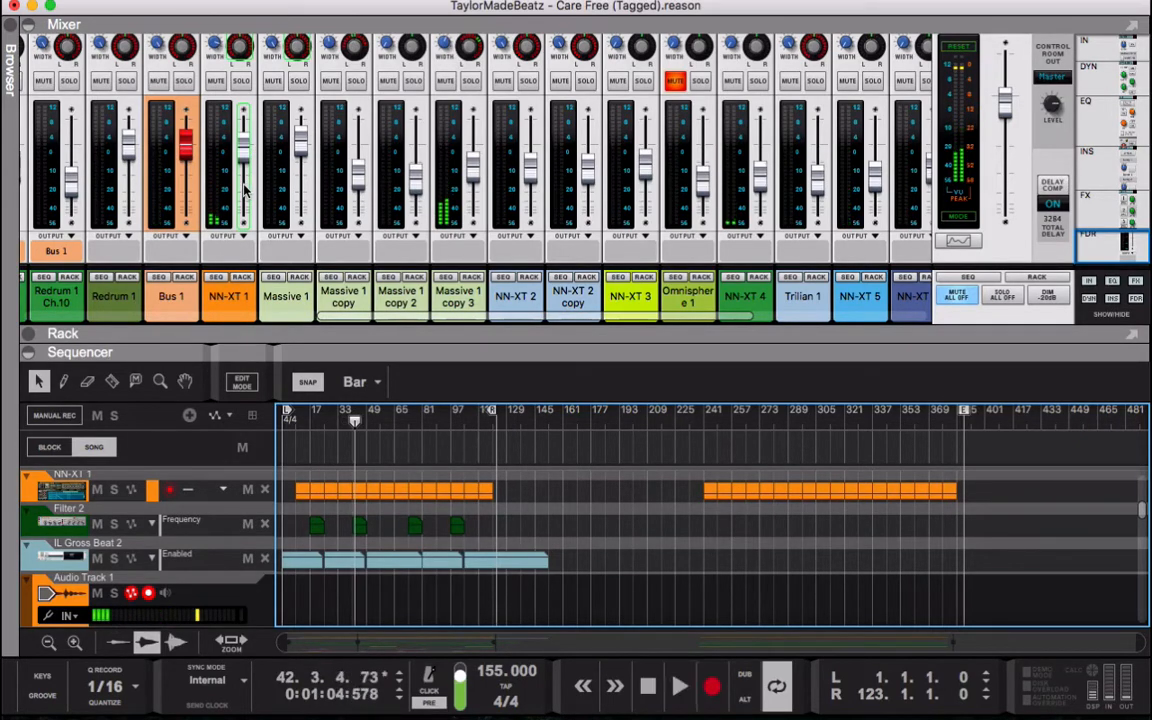
Show the rack and expand the NN-XT 1 mix channel to display its insert effects area
left_click(28, 333)
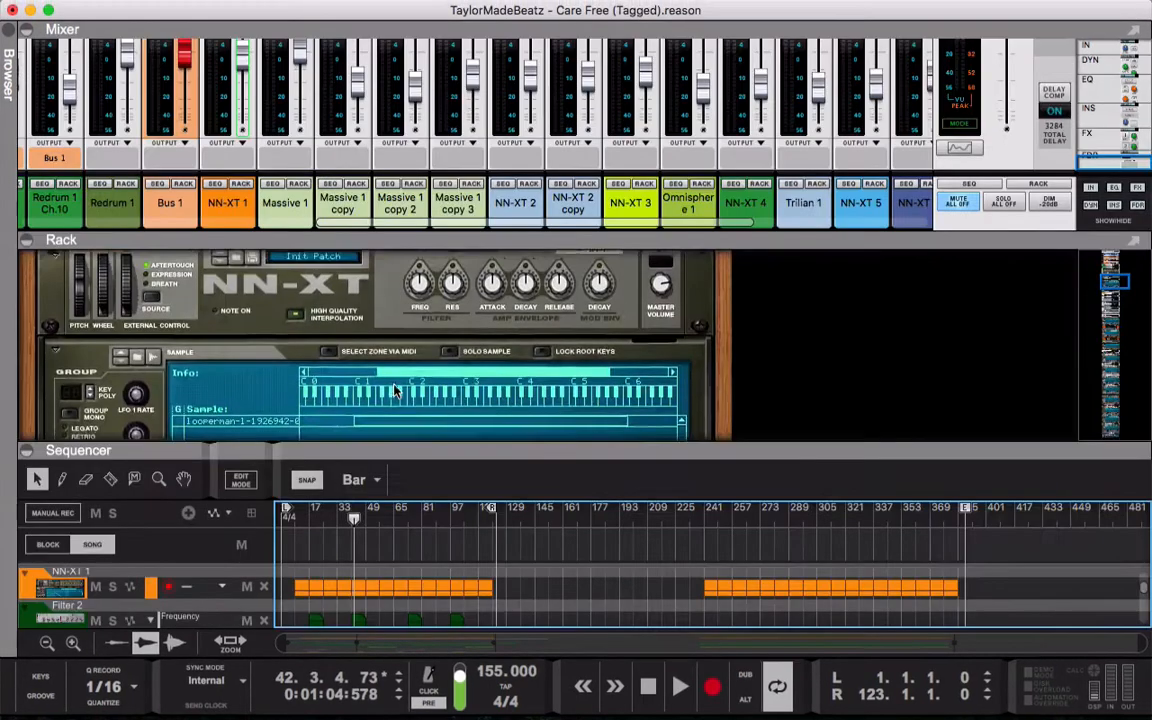
scroll(147, 297, "up", 3)
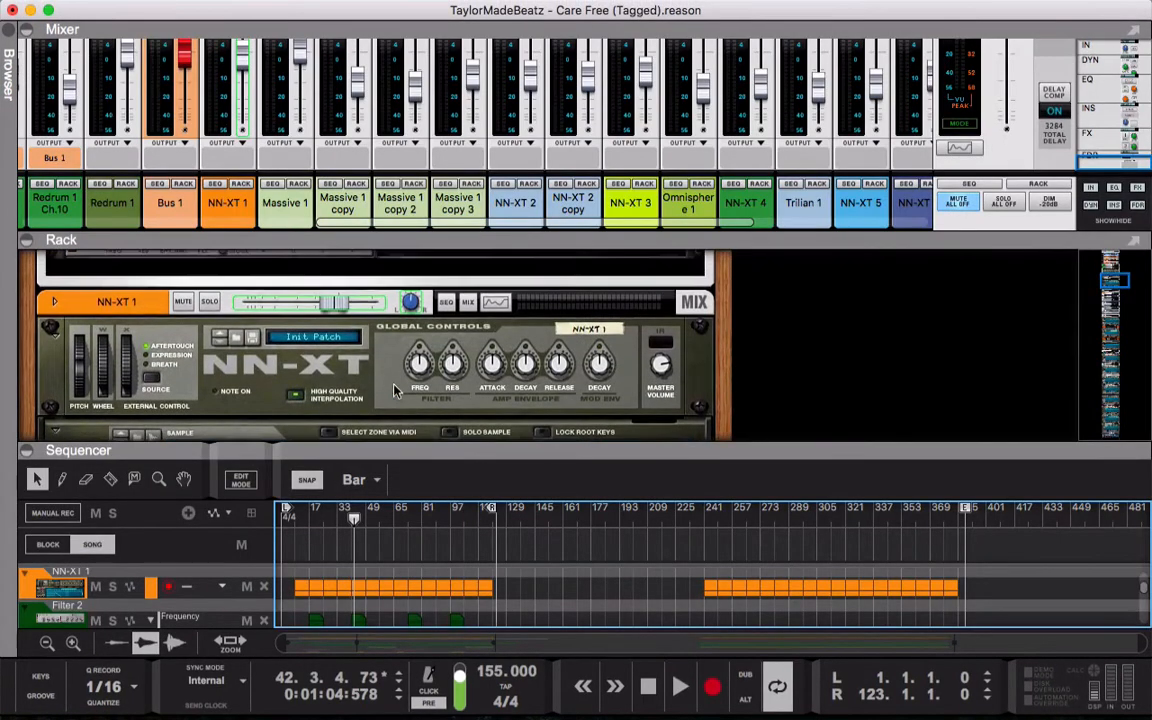
left_click(54, 305)
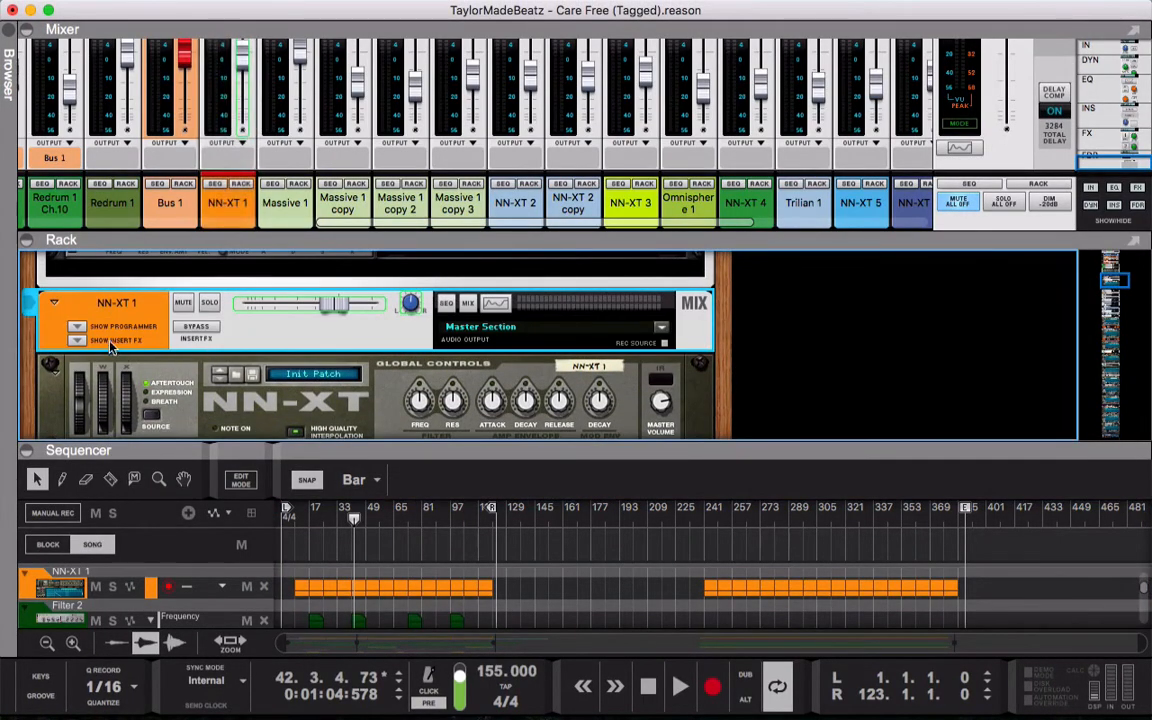
left_click(76, 340)
left_click(210, 367)
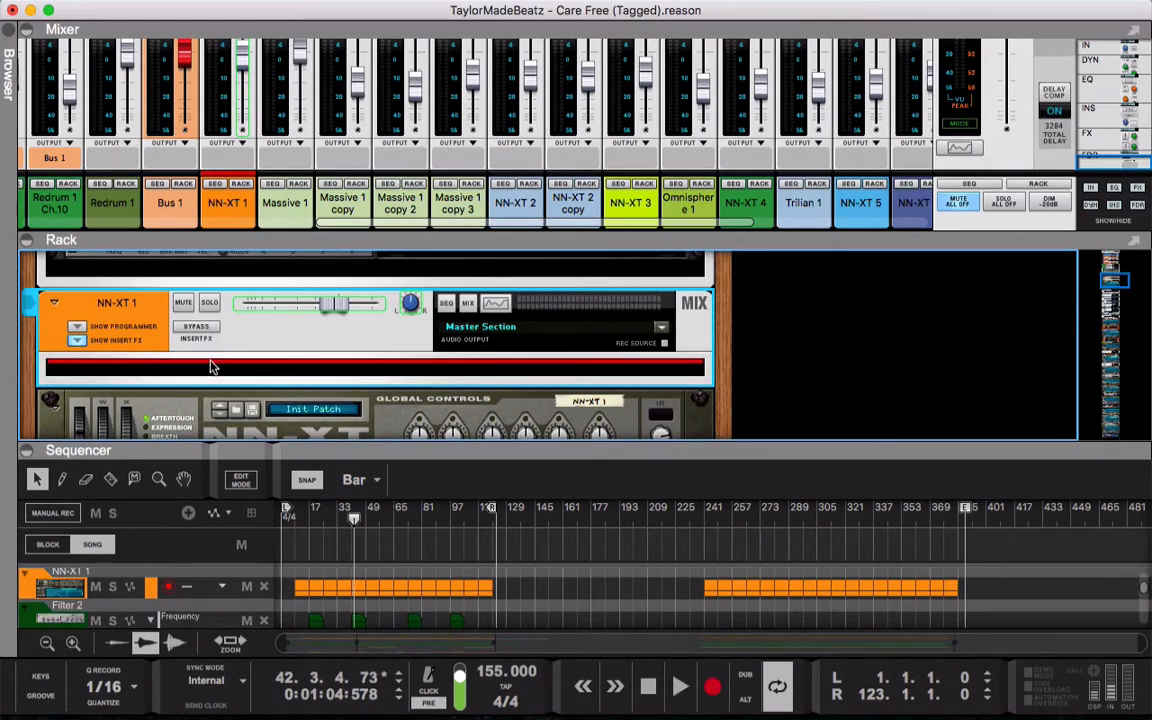
right_click(210, 367)
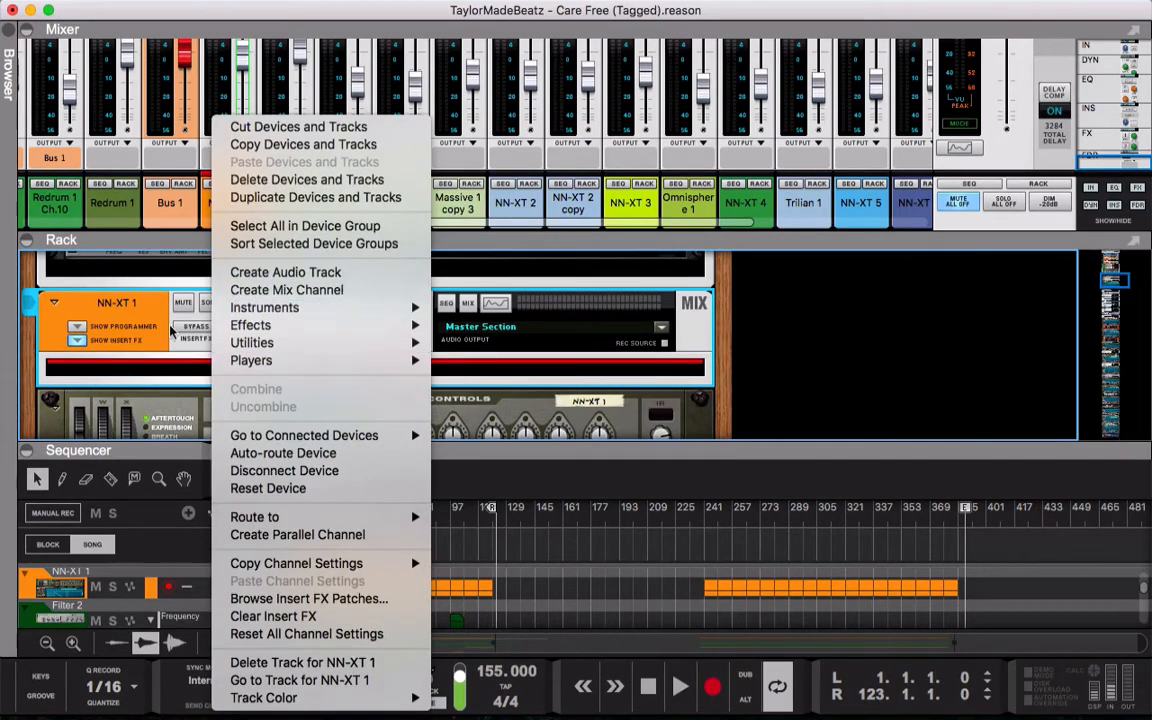
left_click(161, 363)
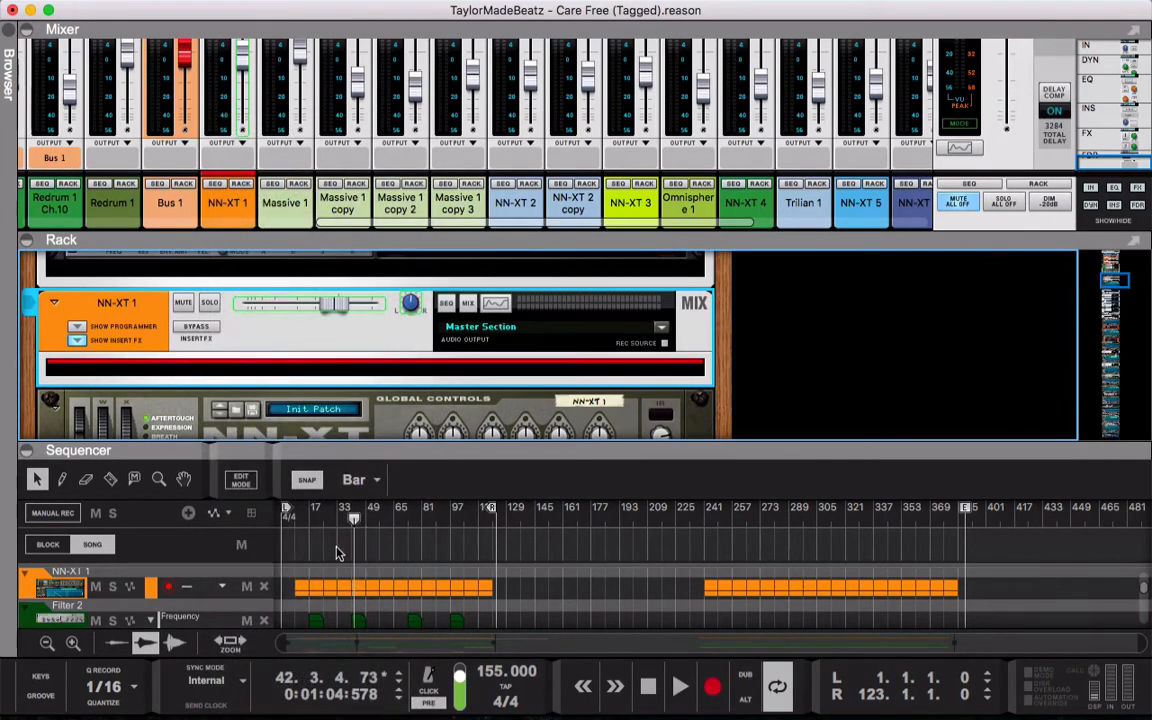
Play the song from about bar 42 to listen to the NN-XT 1 sample in the mix
key("space")
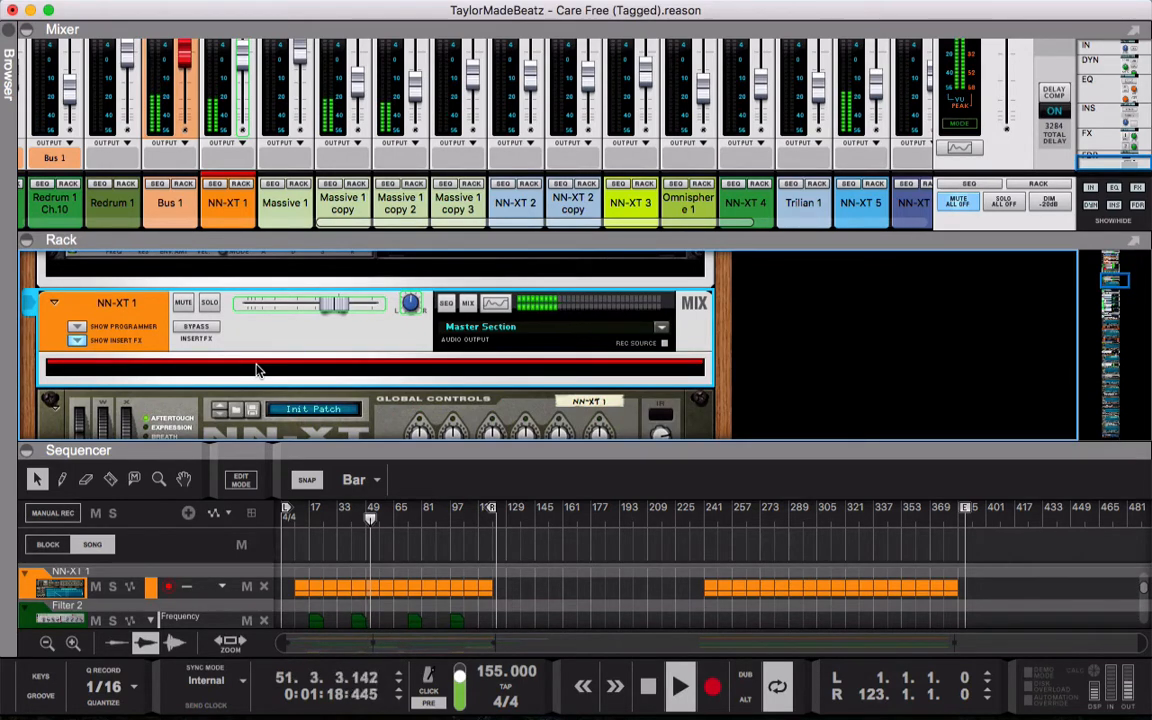
key("space")
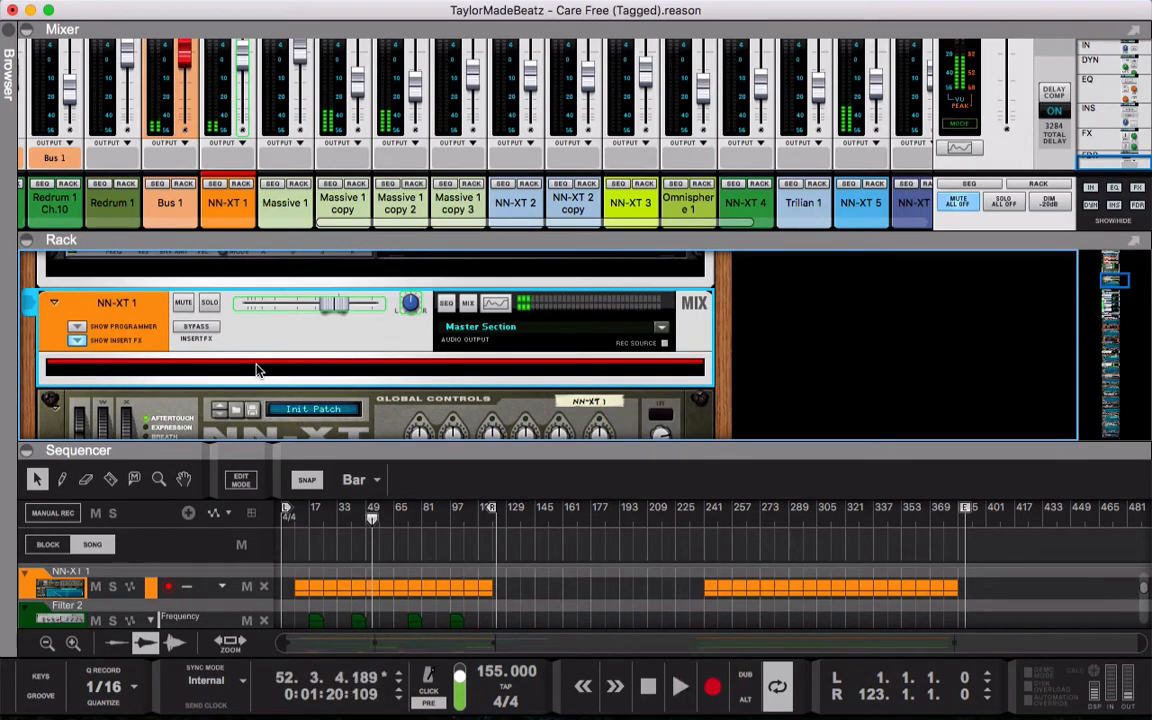
right_click(256, 370)
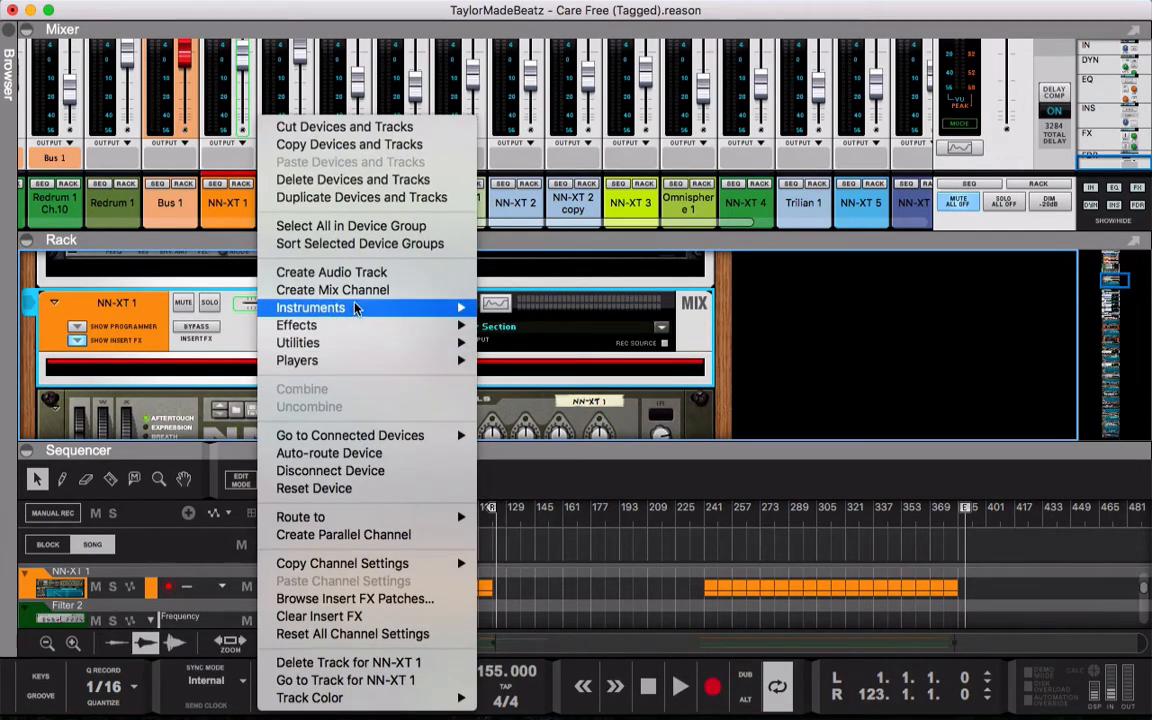
mouse_move(351, 324)
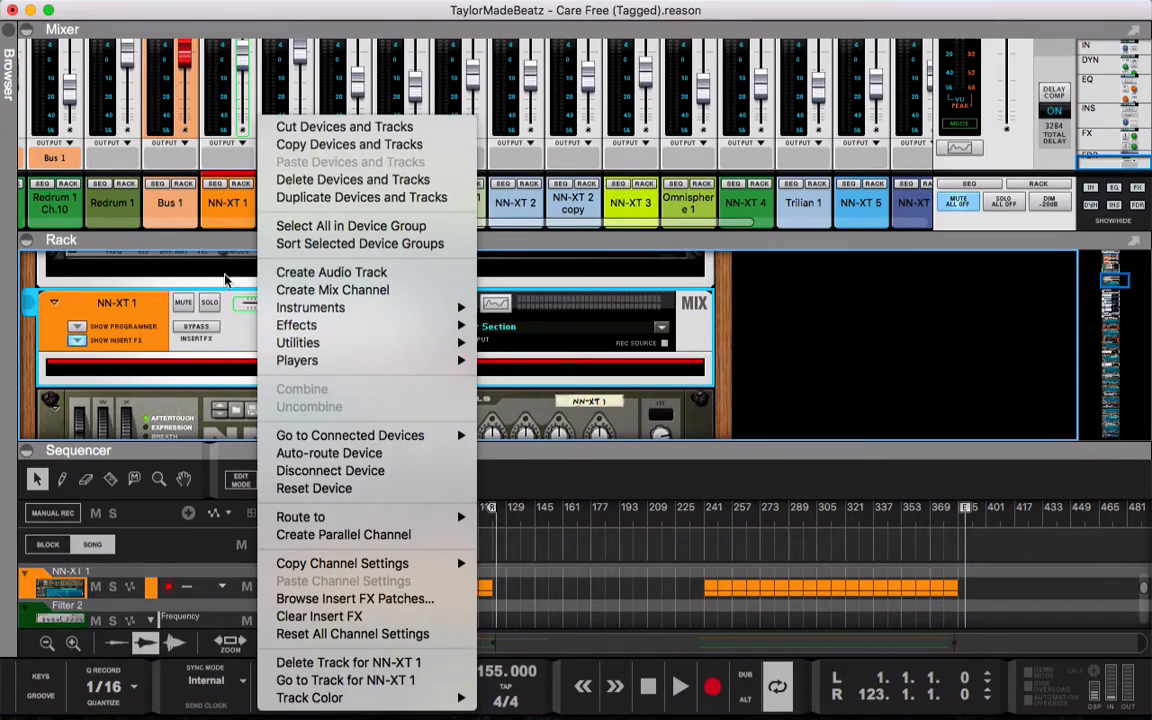
left_click(205, 252)
Reduce the high-frequency boost in NN-XT 1's Spectrum EQ to about 7.94 dB at 5.92 kHz
scroll(229, 287, "up", 3)
scroll(229, 287, "up", 1)
scroll(240, 140, "up", 5)
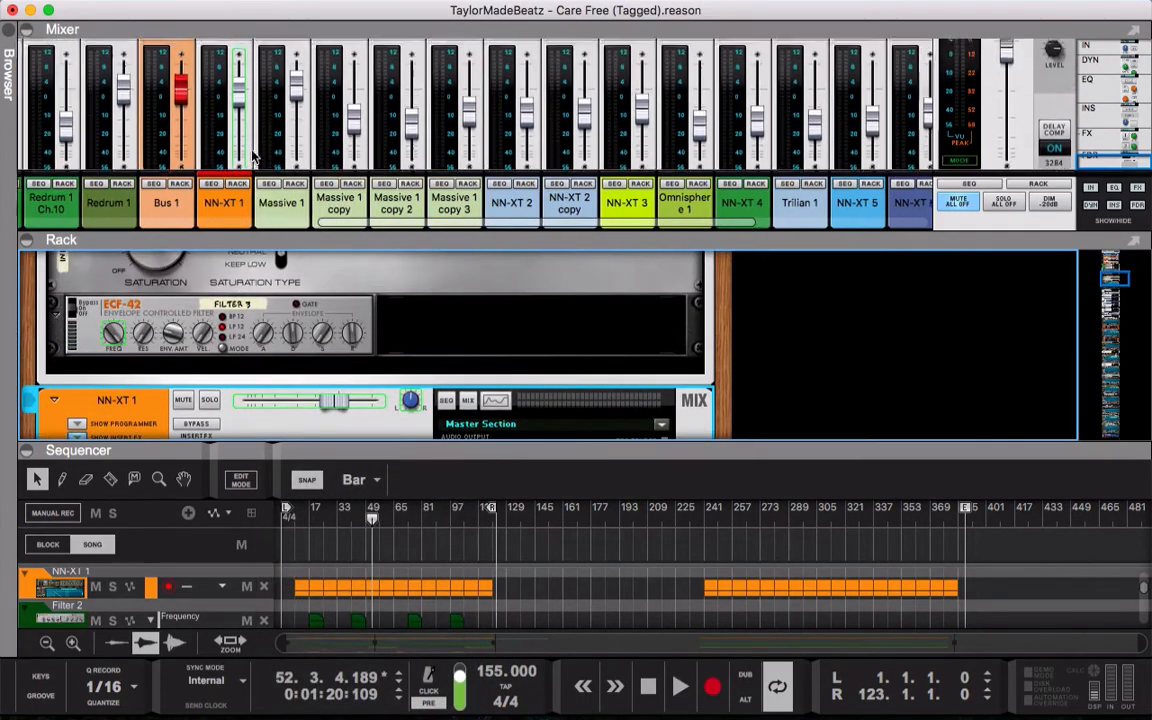
scroll(253, 155, "up", 8)
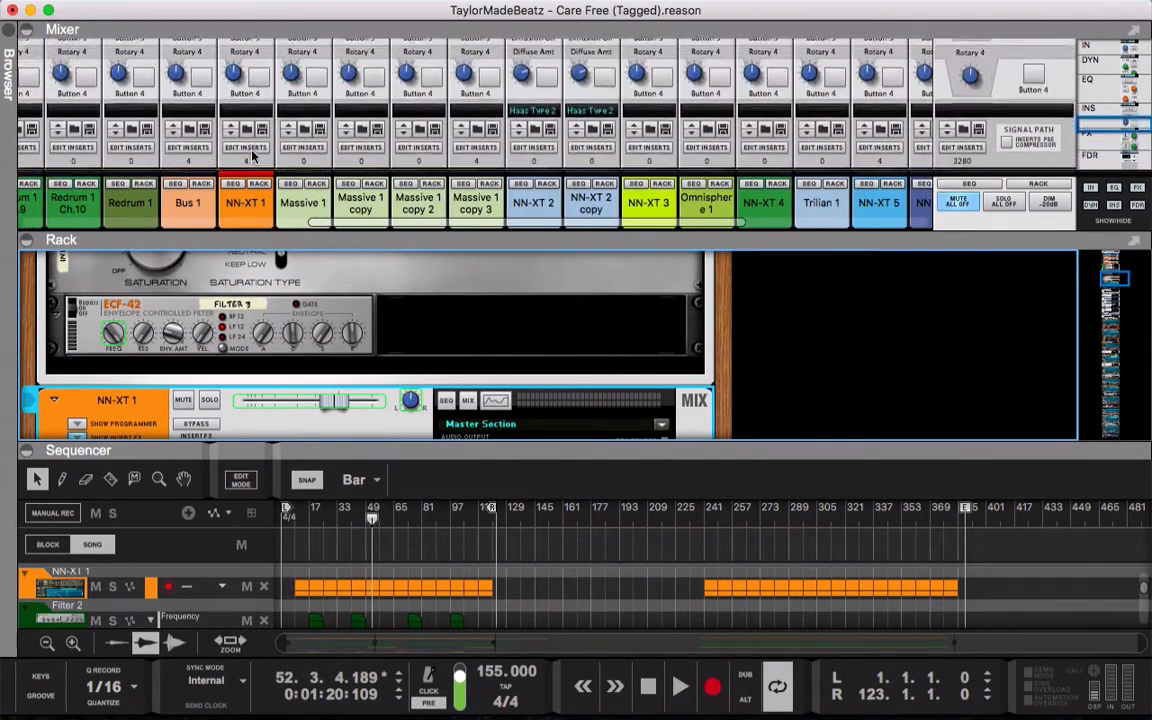
scroll(252, 155, "left", 1)
scroll(252, 155, "up", 6)
scroll(252, 160, "left", 1)
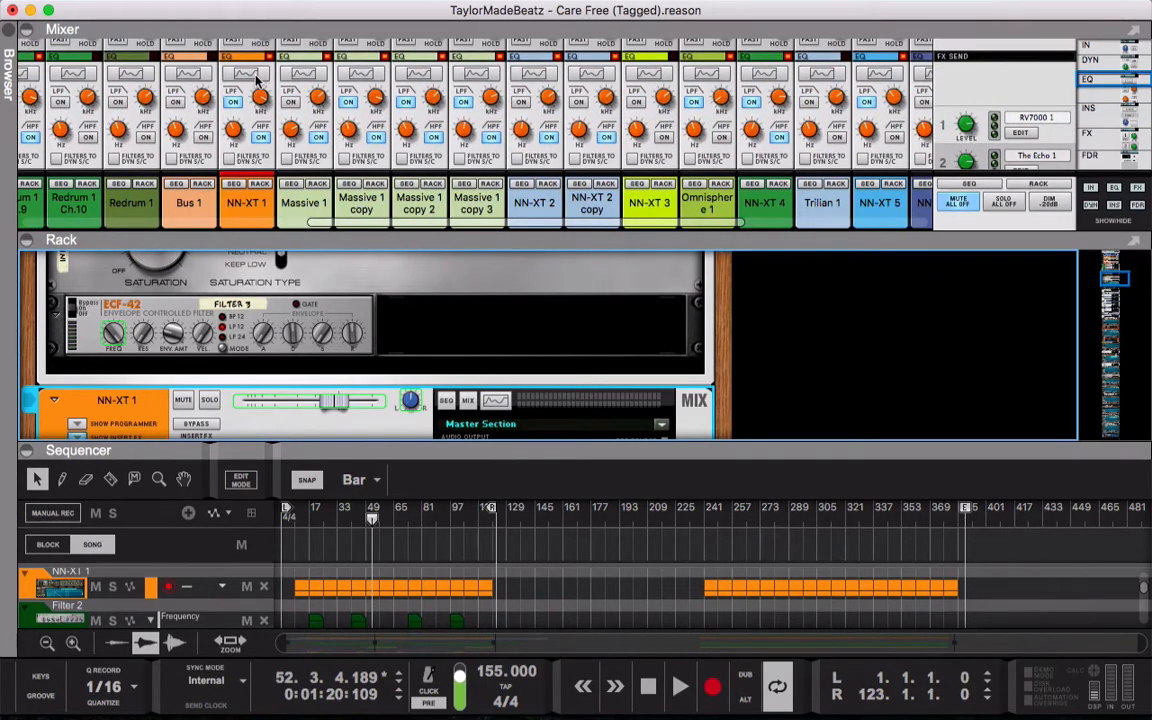
left_click(245, 74)
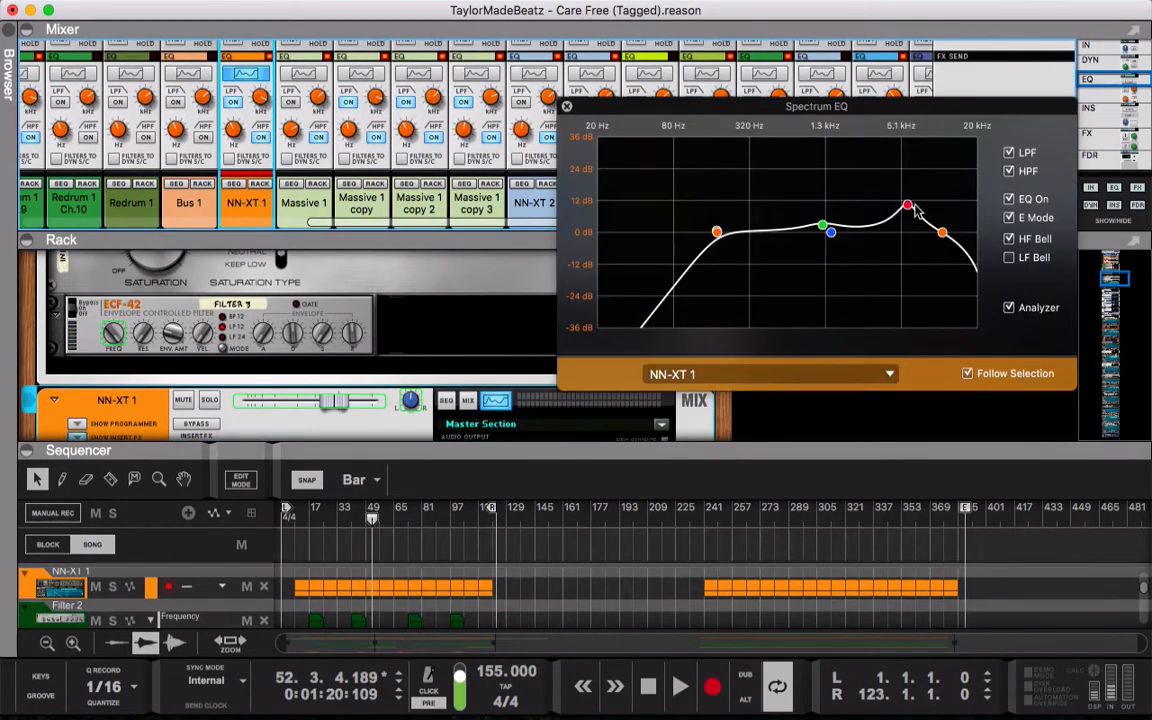
mouse_move(910, 205)
left_click_drag(910, 205, 910, 217)
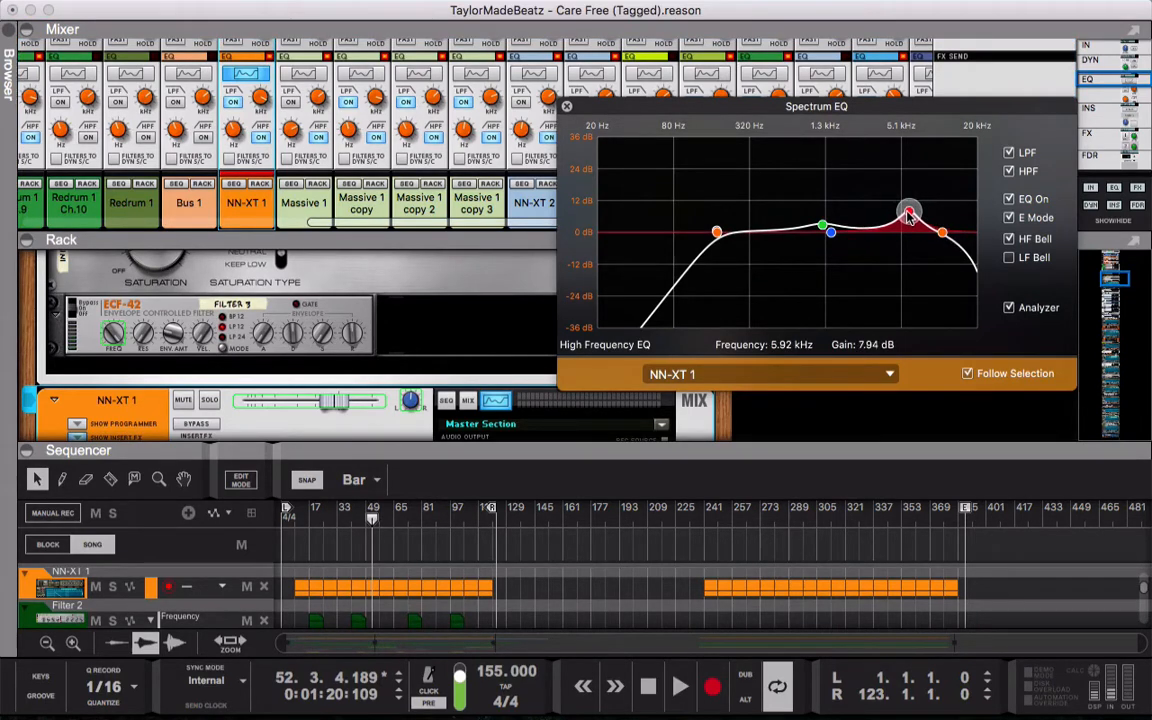
left_click(566, 105)
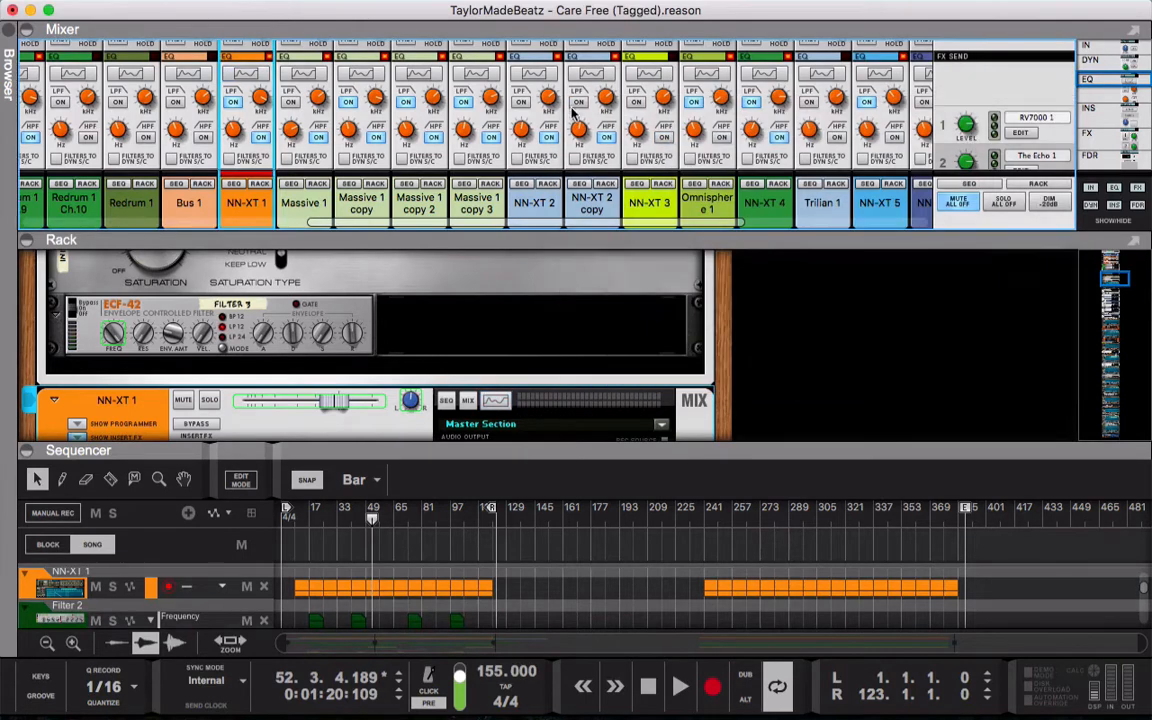
Raise NN-XT 1's high-frequency EQ band to about 9.52 dB at 5.84 kHz during playback, and audition the song from bar 57
left_click(350, 520)
key("space")
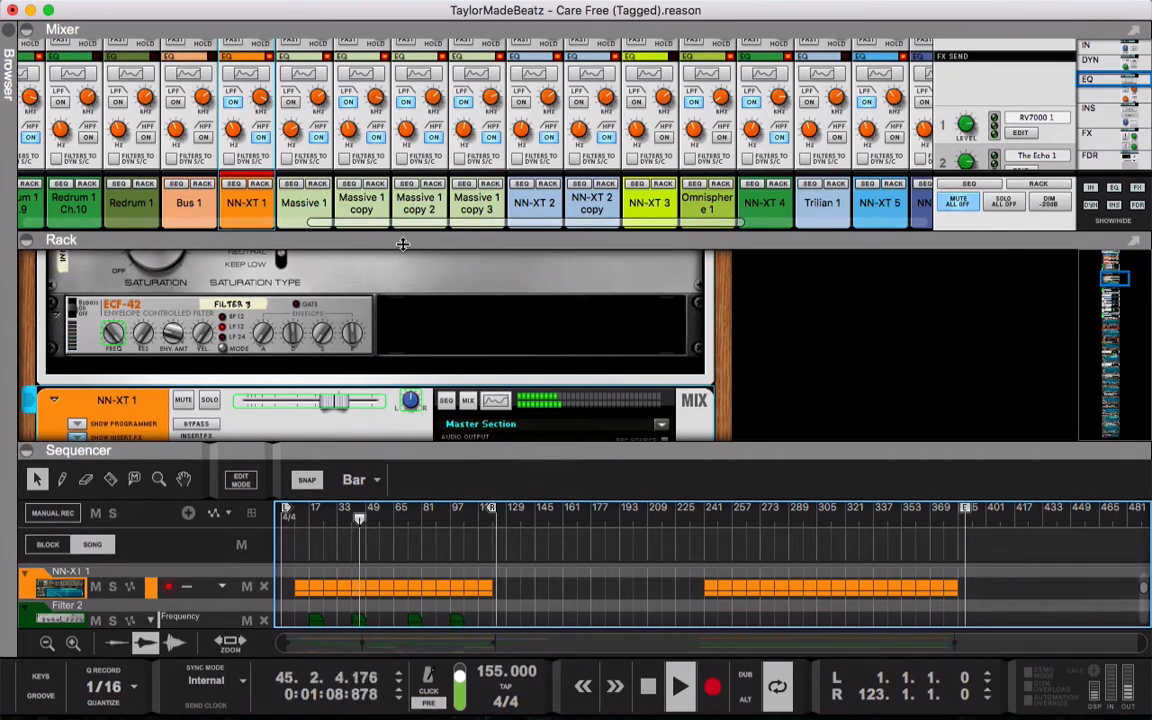
left_click(235, 76)
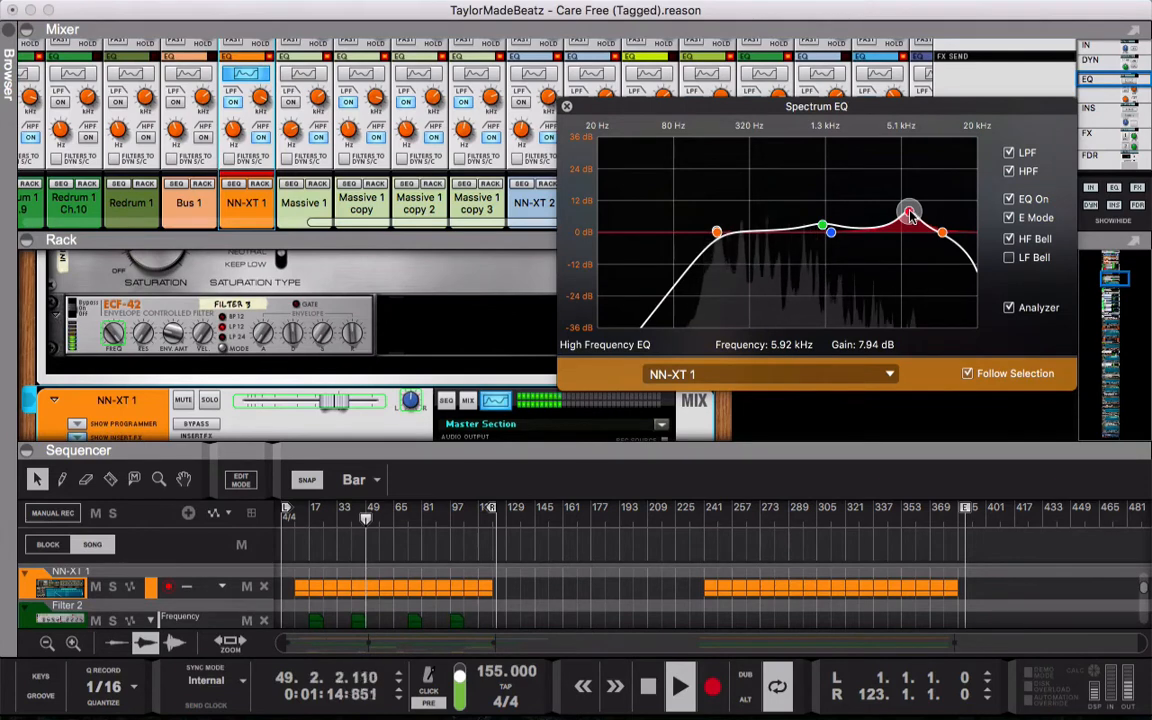
left_click_drag(911, 215, 908, 208)
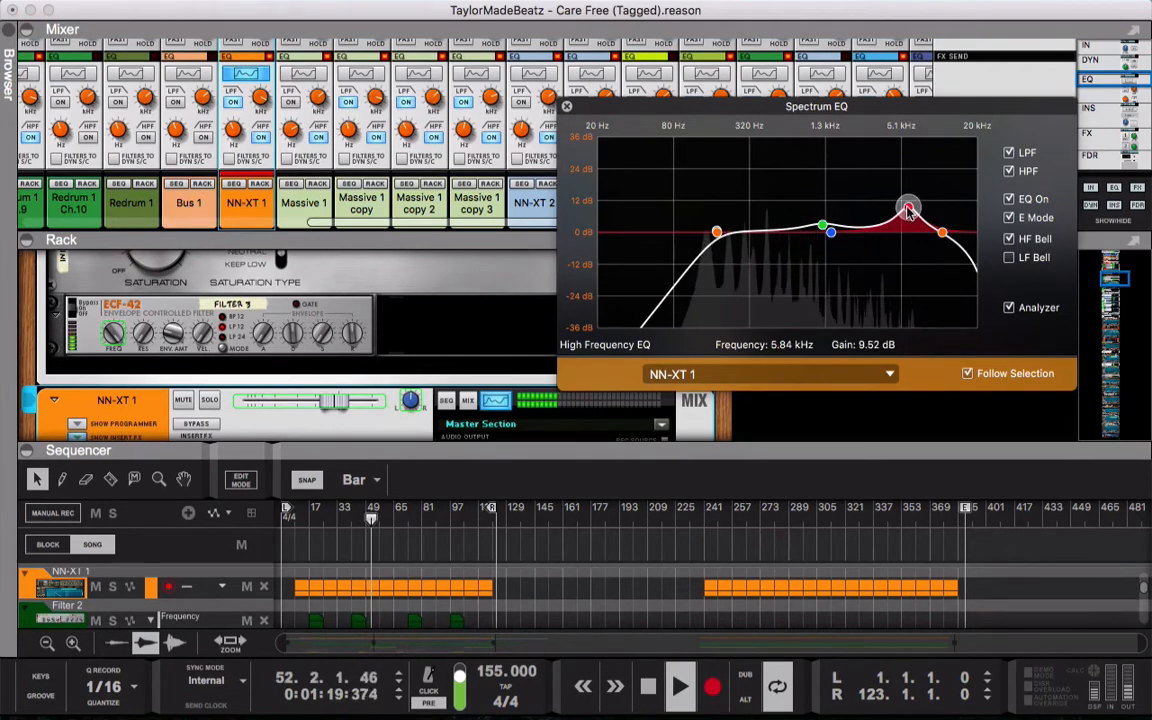
left_click(567, 107)
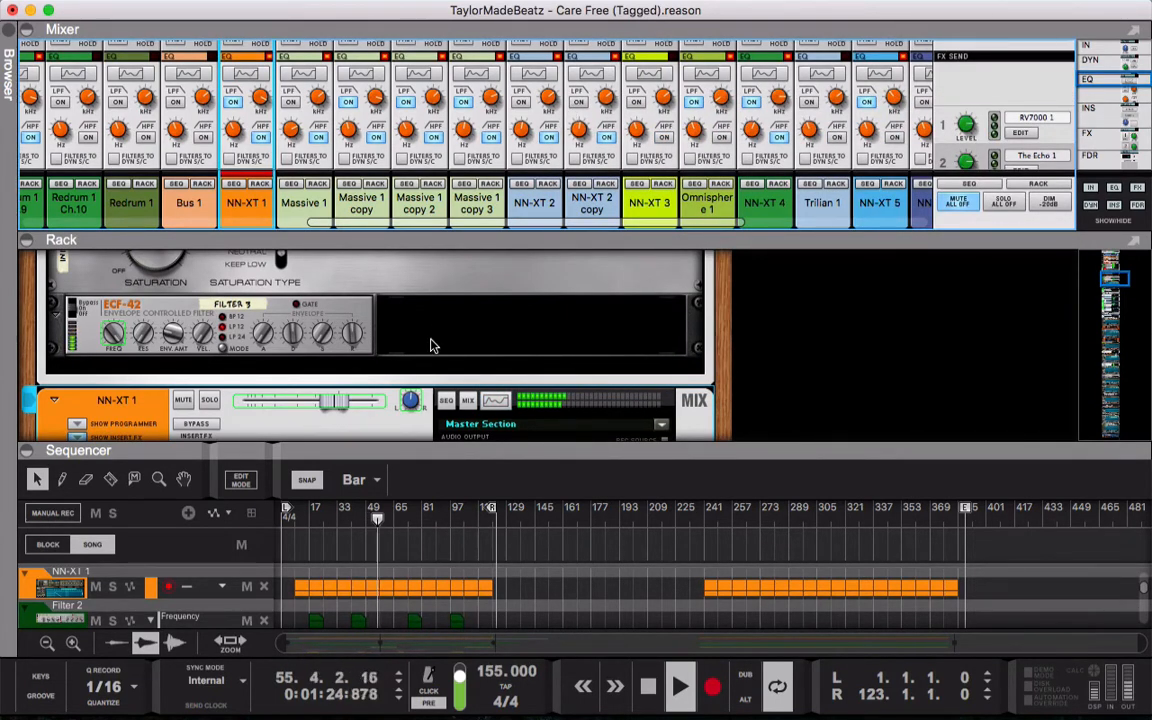
key("space")
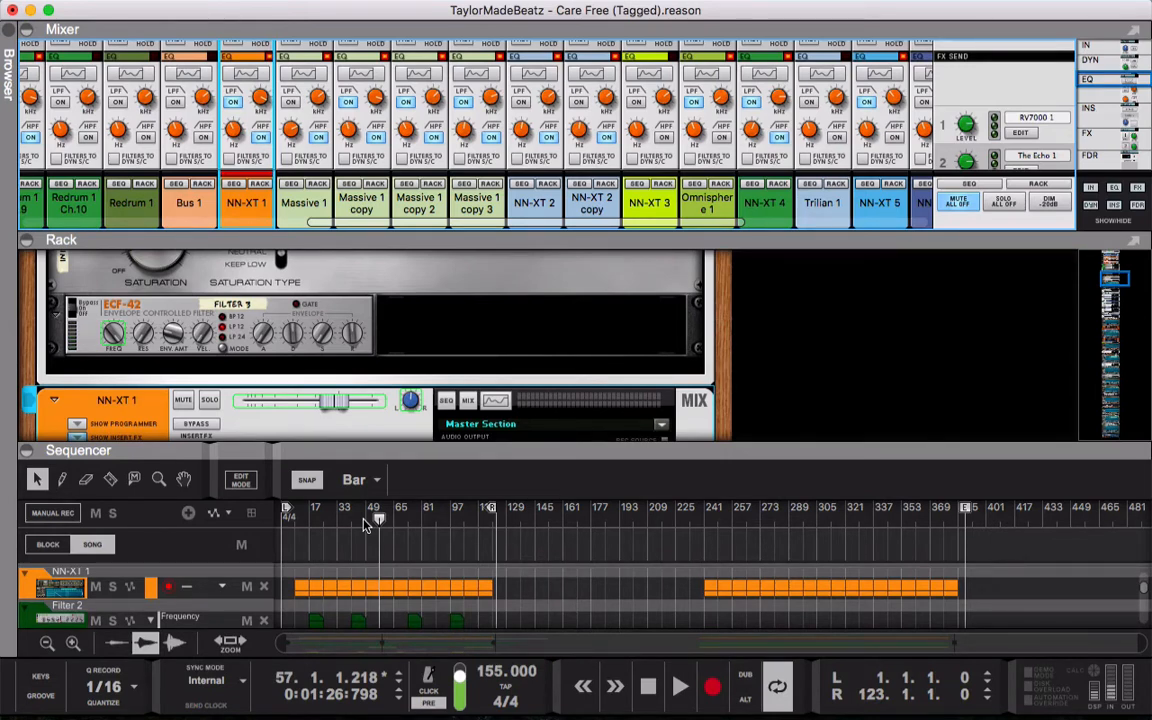
key("space")
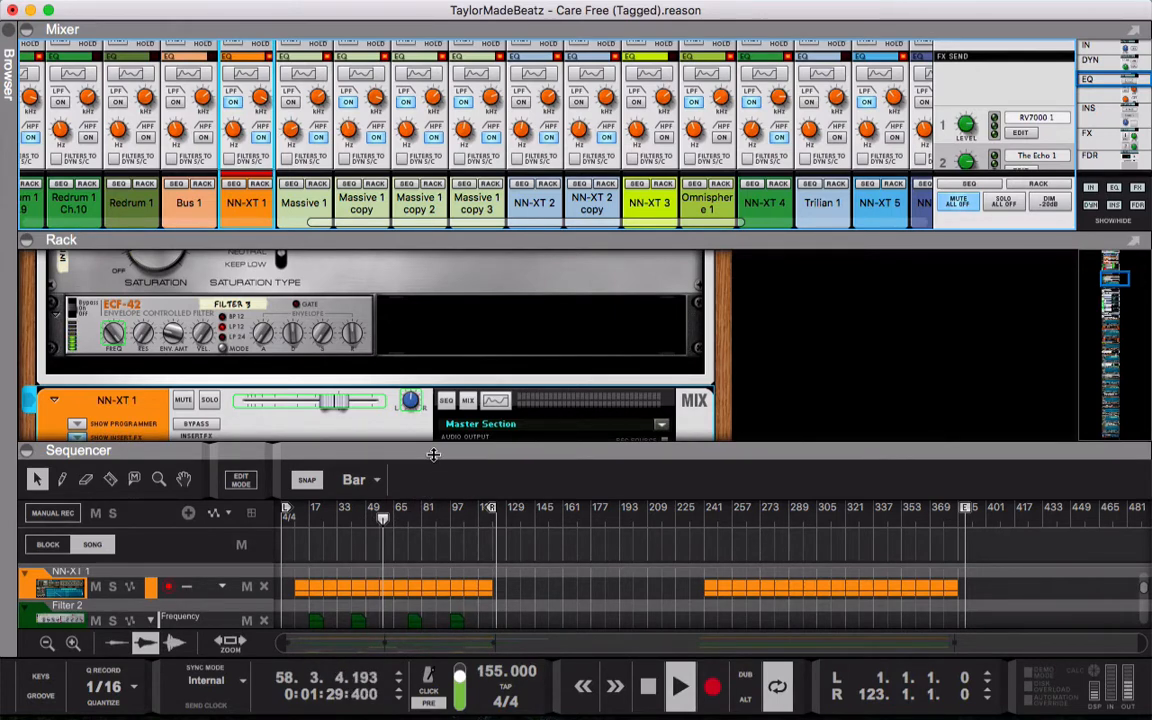
Enlarge the sequencer area to reach the first tracks and solo the Redrum 1 drum track
mouse_move(433, 454)
left_mouse_down()
mouse_move(437, 478)
mouse_move(442, 459)
left_mouse_up()
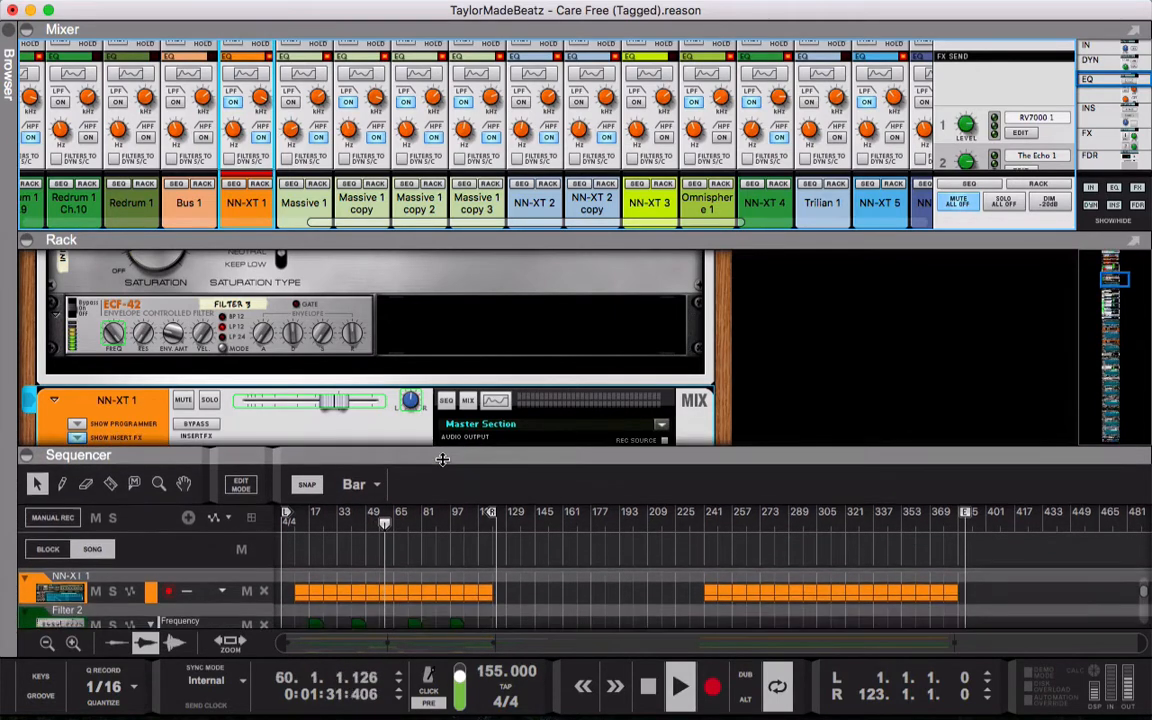
scroll(404, 364, "down", 3)
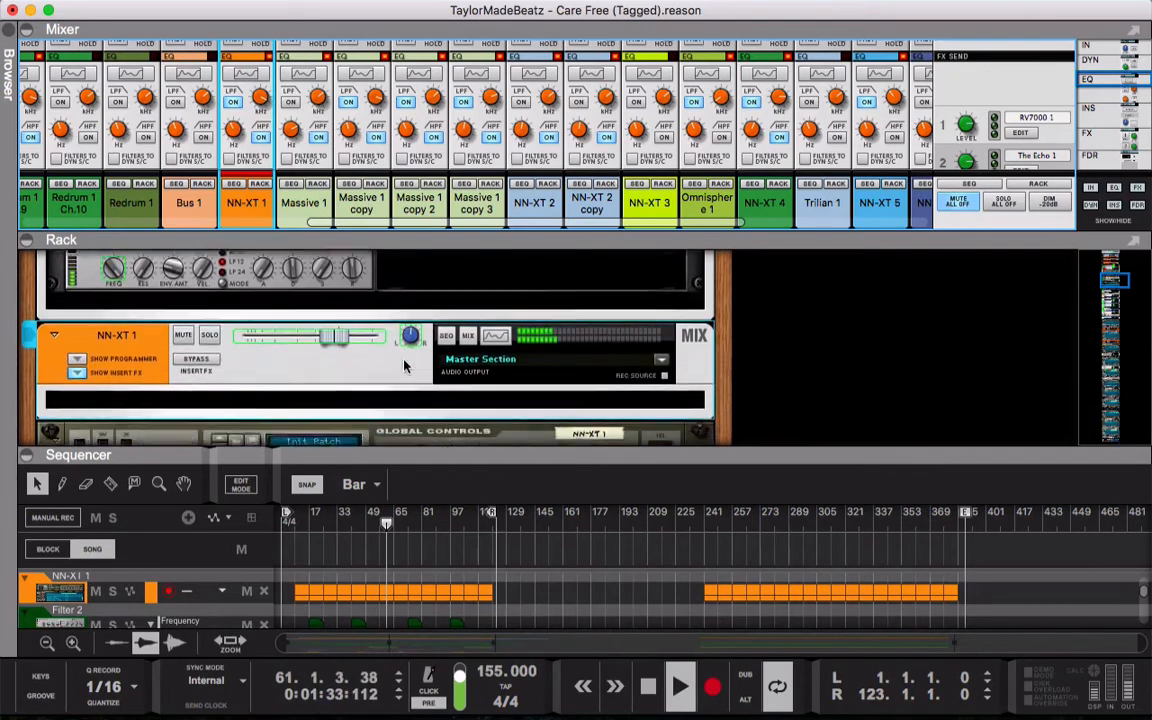
scroll(405, 366, "up", 2)
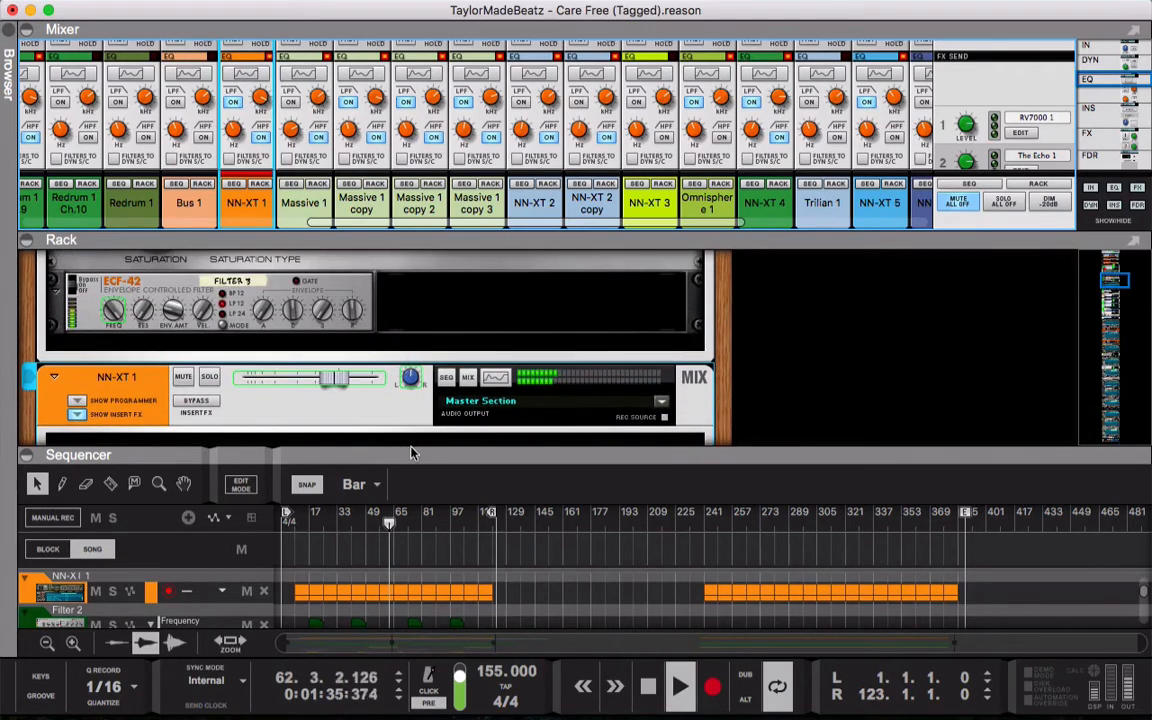
left_click_drag(417, 452, 426, 348)
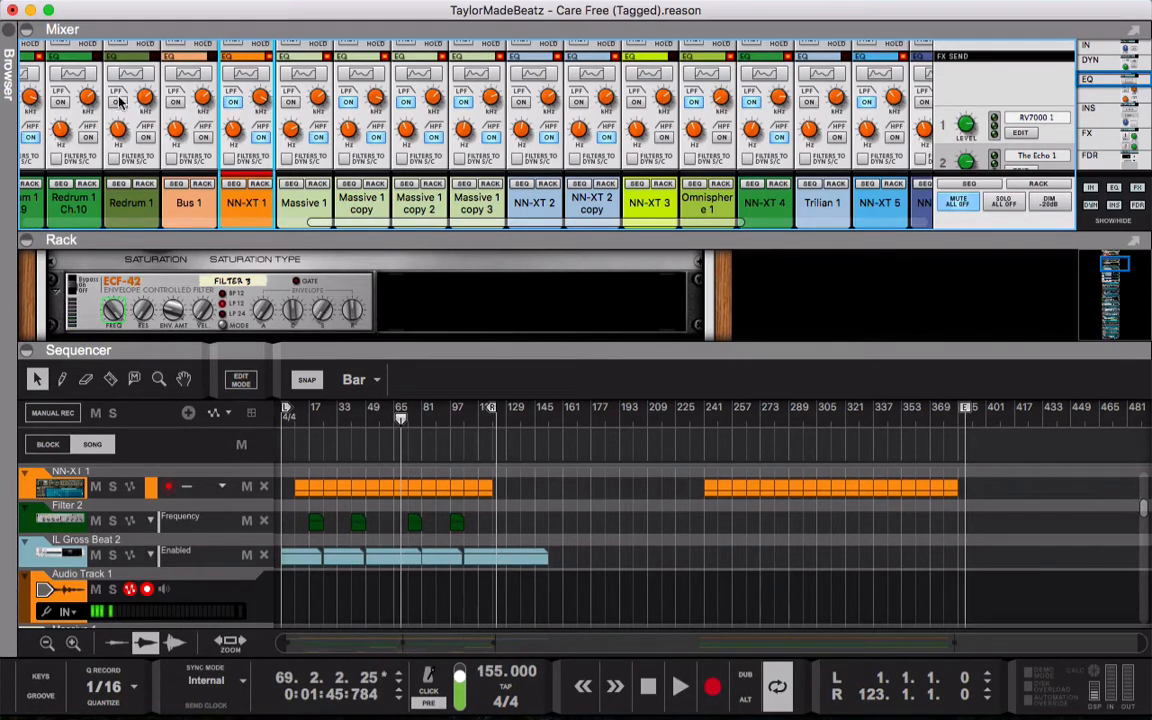
left_click_drag(110, 351, 110, 4)
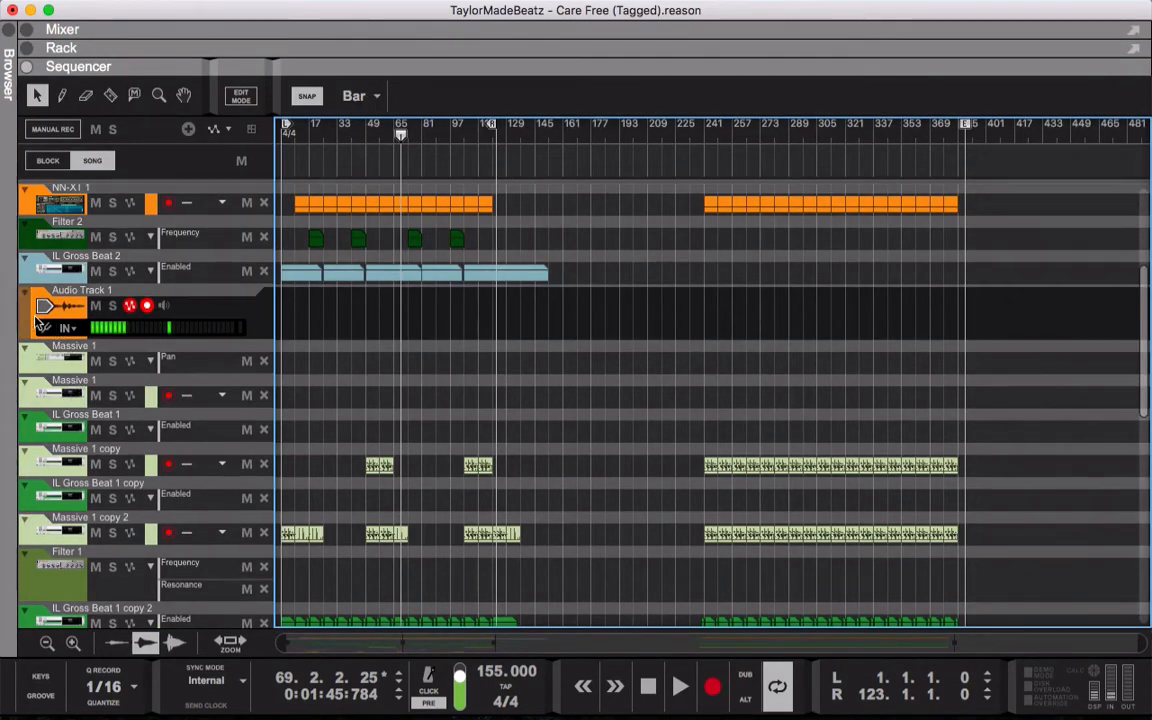
scroll(238, 393, "up", 5)
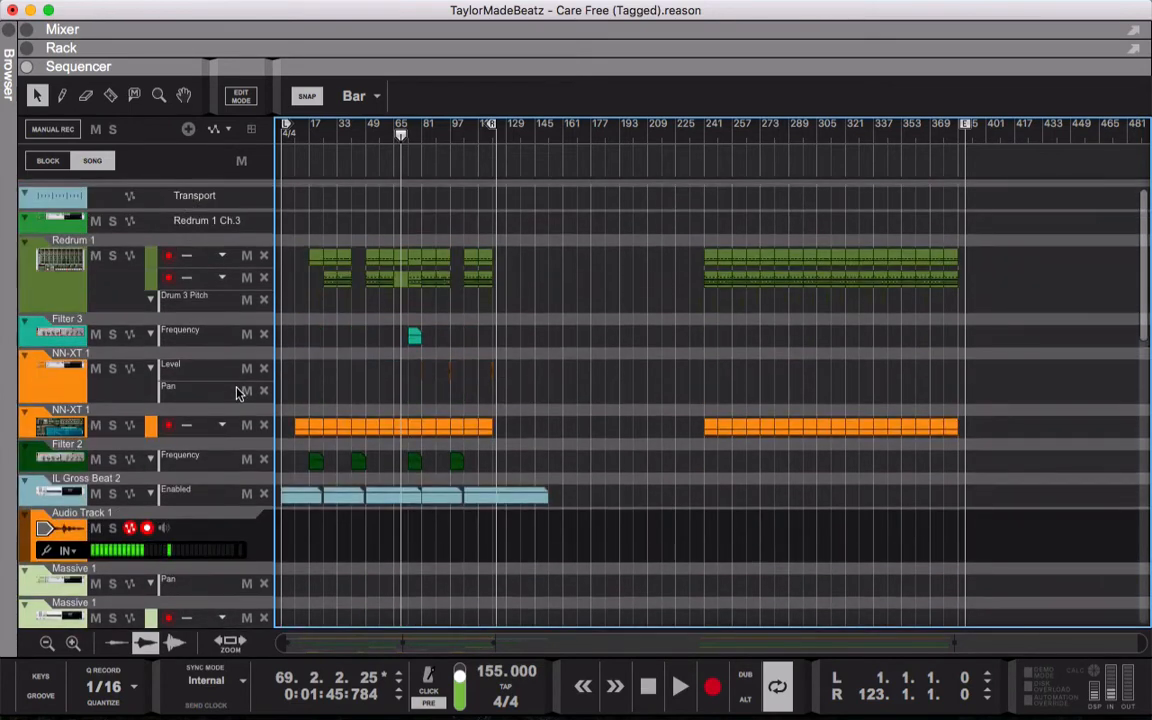
left_click(113, 256)
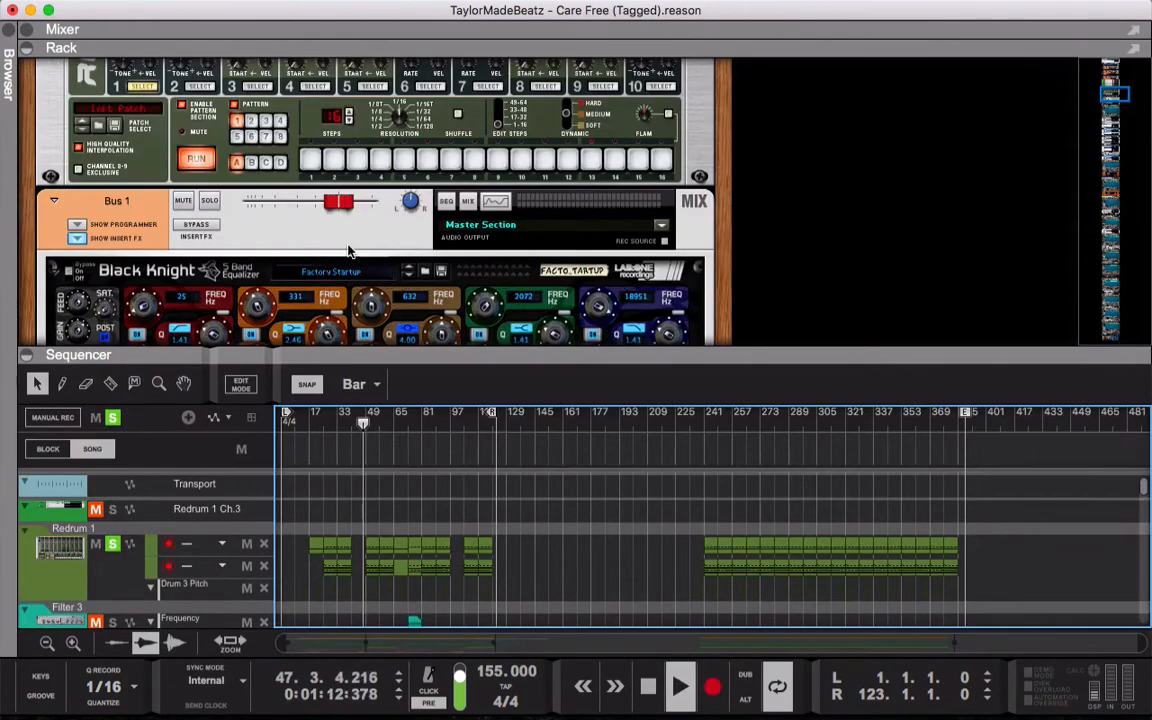
Add an MClass Equalizer after the ECF-42 filter in the Bus 1 insert effects
scroll(296, 260, "down", 8)
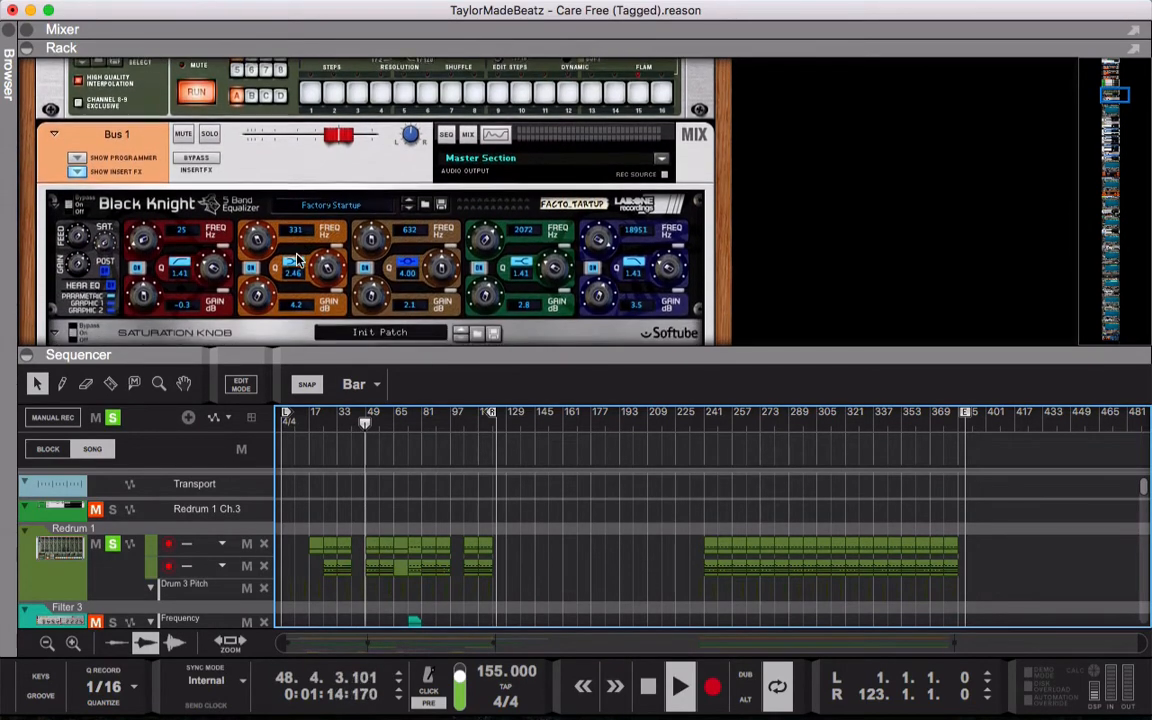
scroll(296, 260, "down", 6)
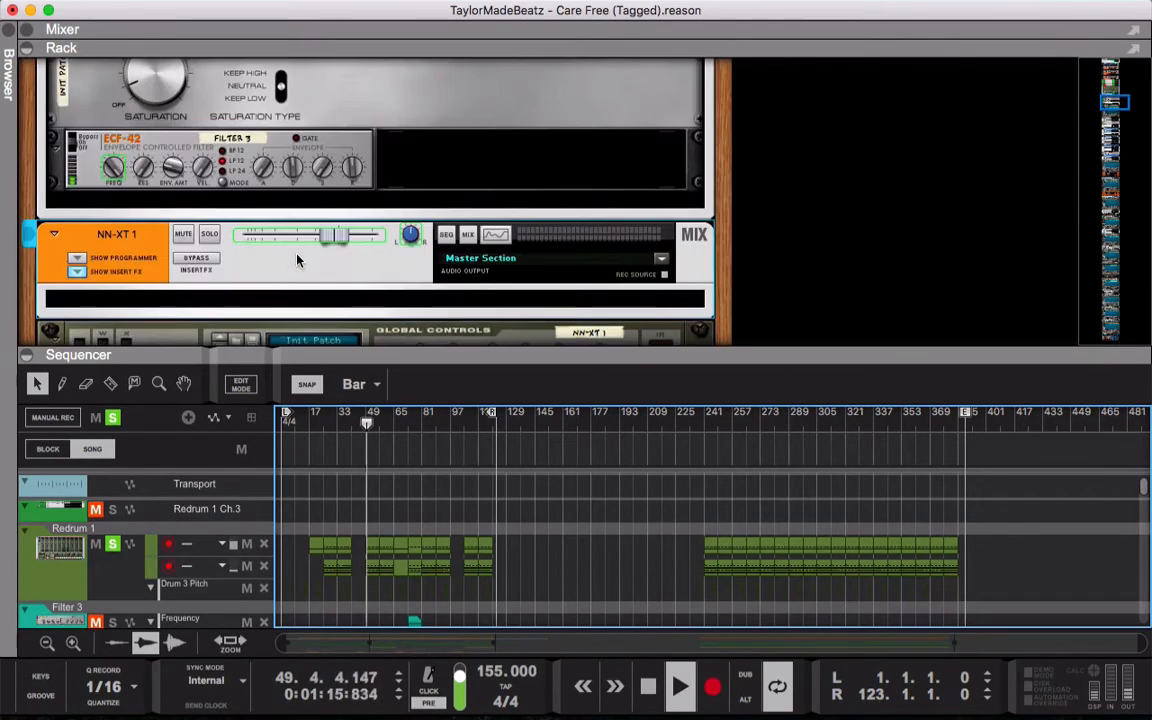
right_click(436, 165)
mouse_move(565, 314)
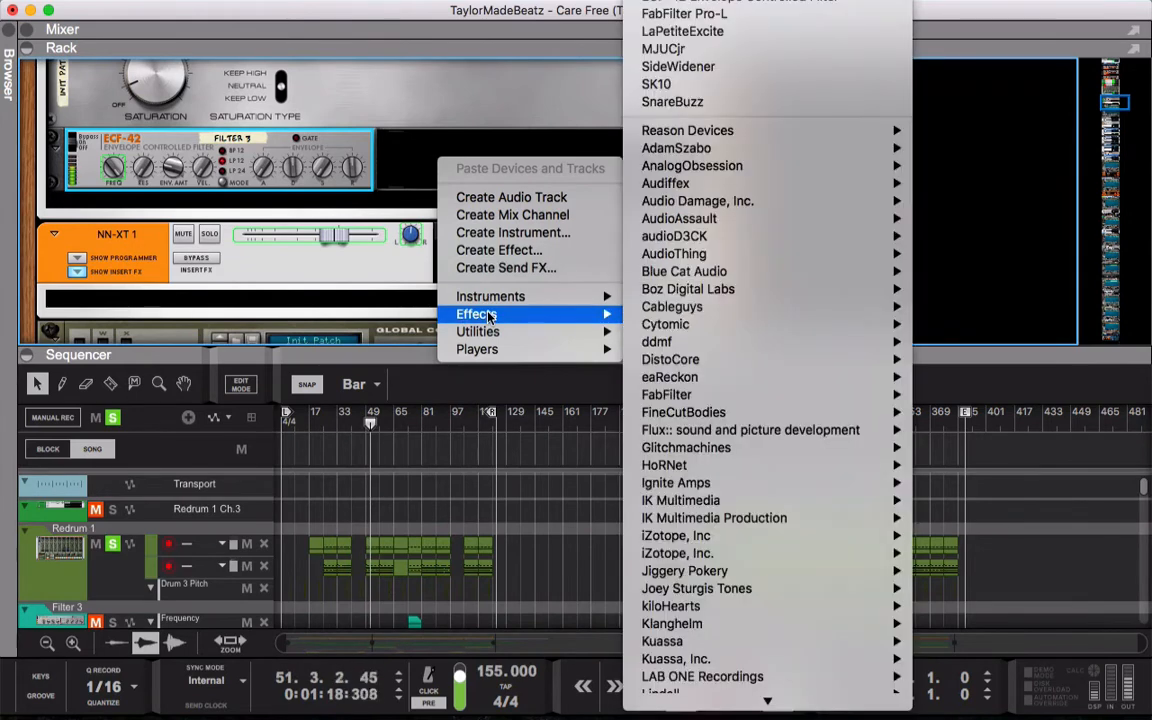
mouse_move(735, 133)
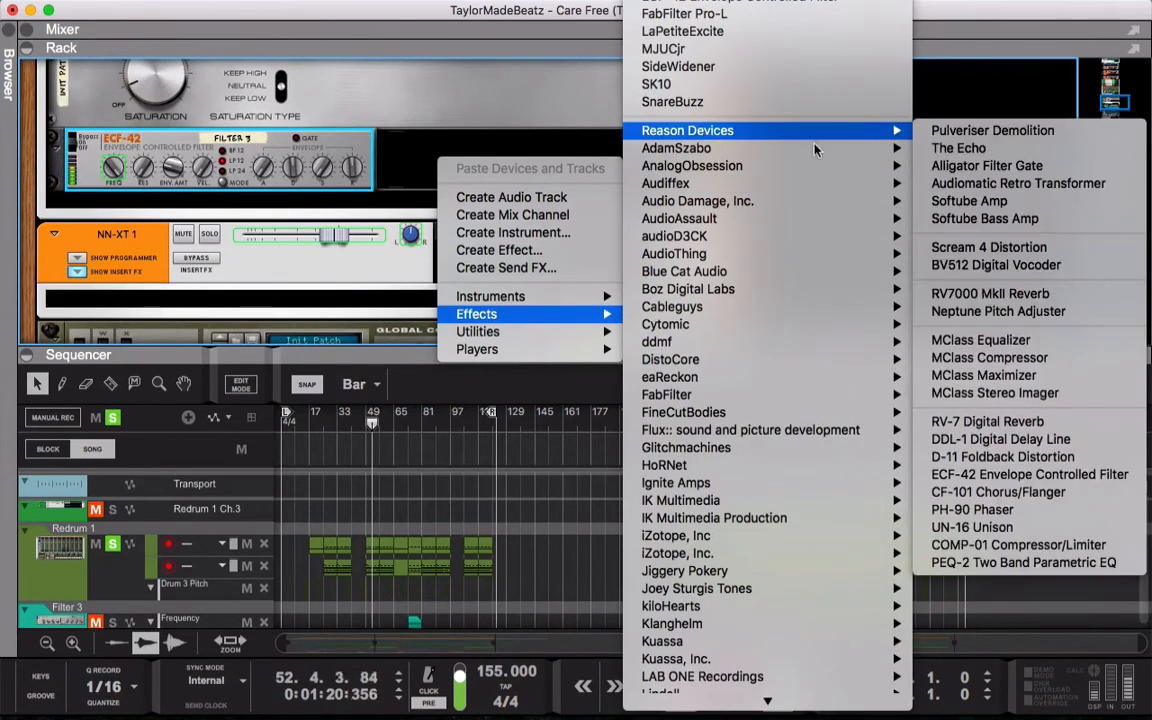
left_click(985, 340)
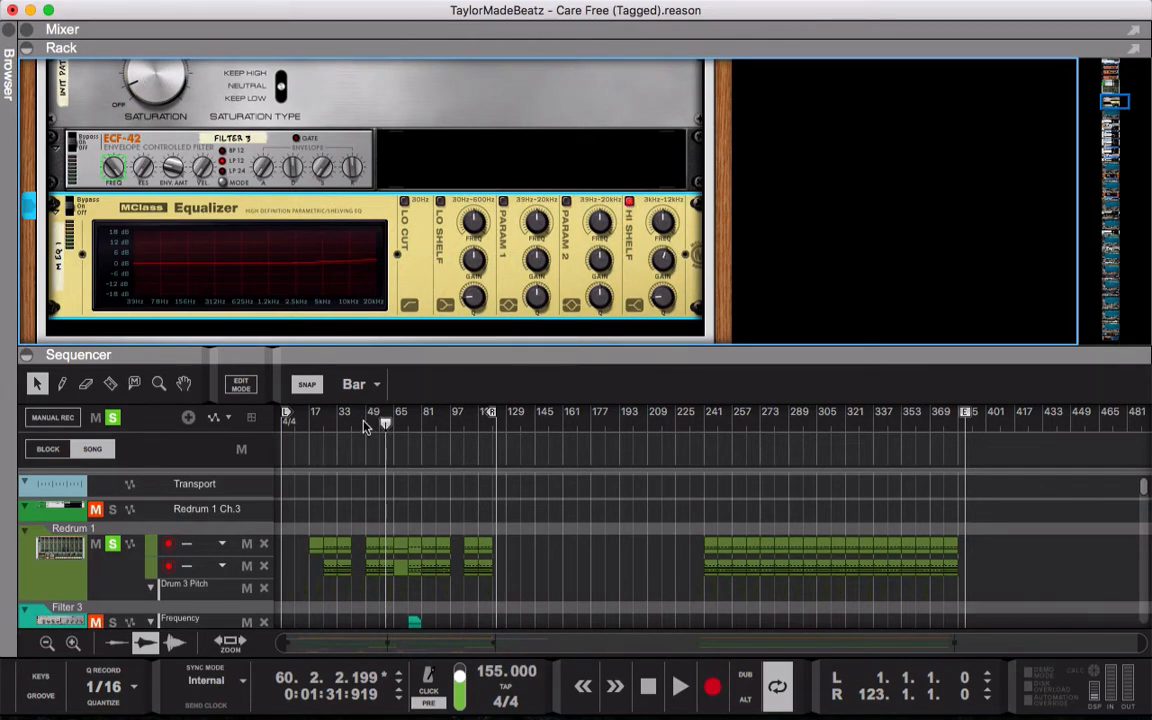
Play the soloed drums from about bar 50, raise the new equalizer's Hi Shelf gain and enable its Lo Shelf with a slight boost
left_click(366, 424)
key("space")
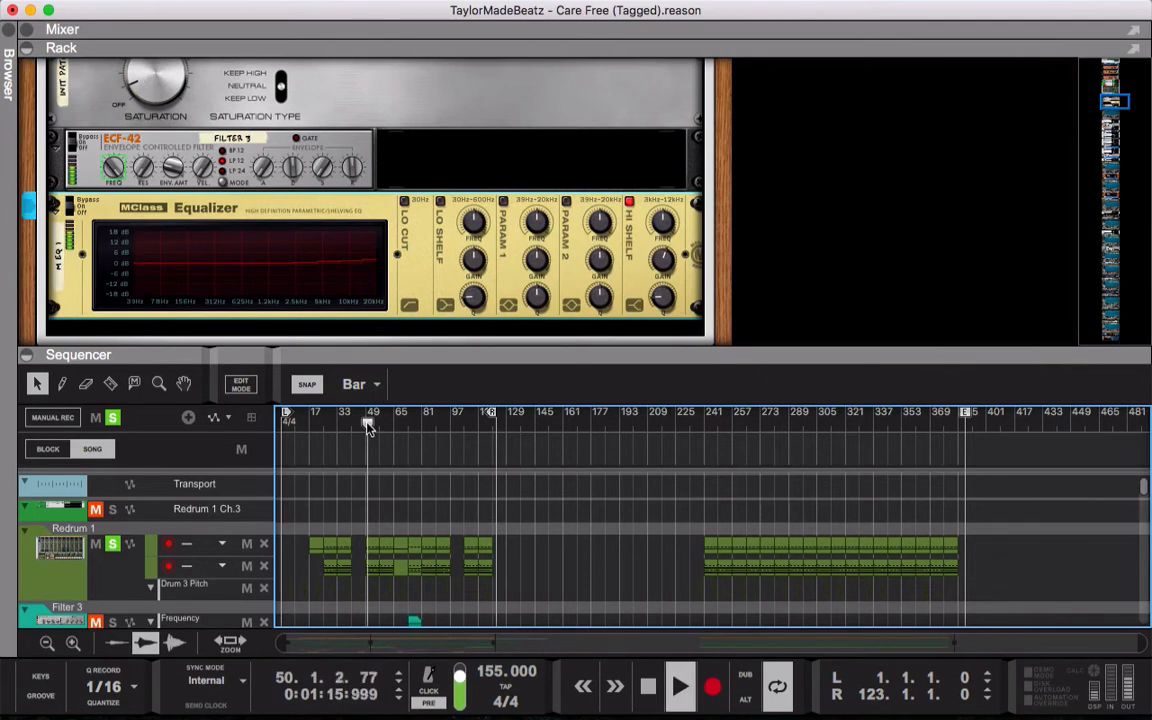
left_click(667, 262)
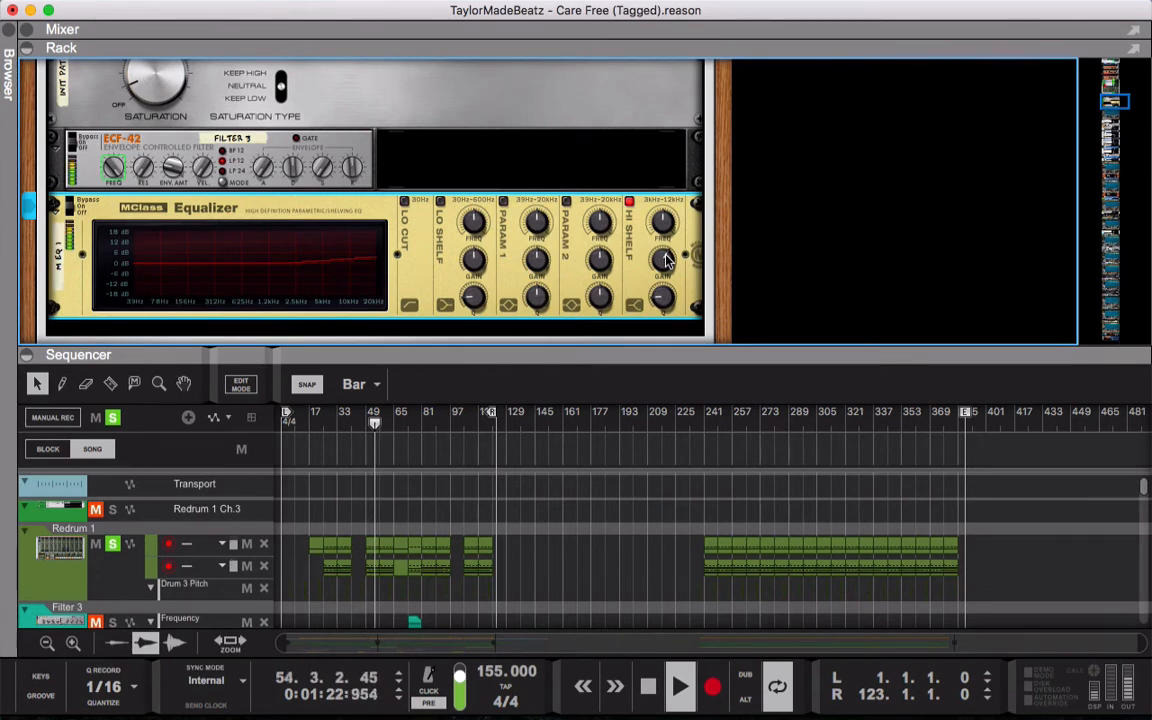
left_click(440, 201)
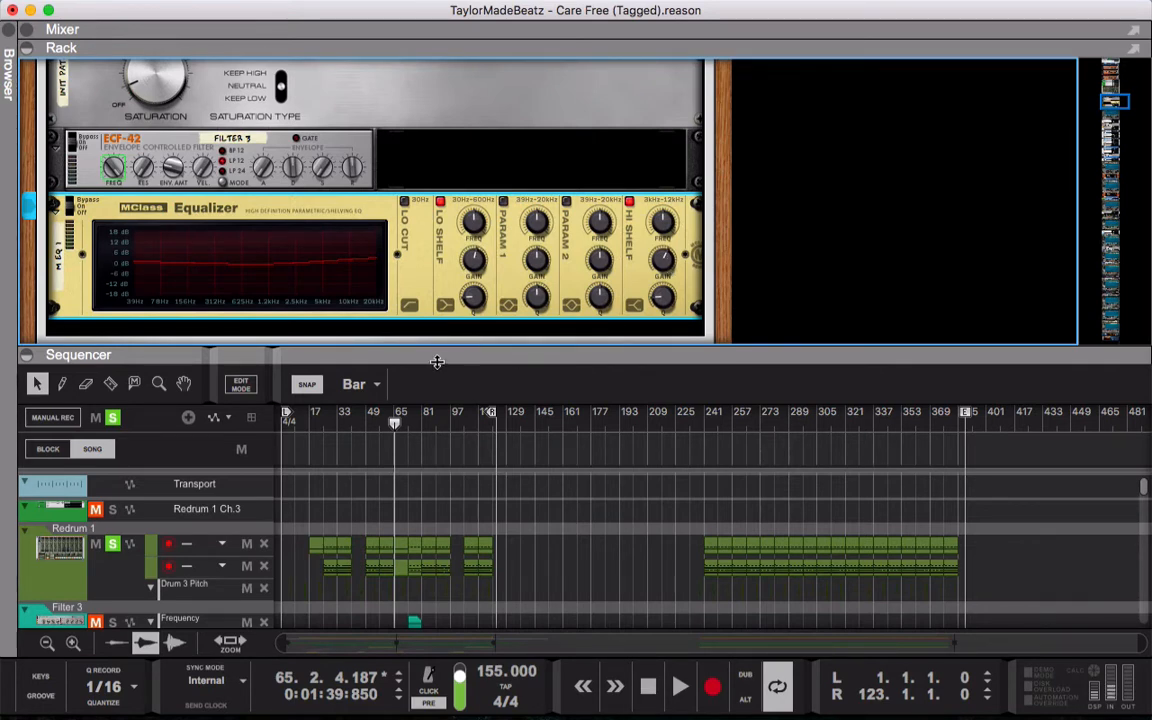
Turn off the Redrum 1 solo and audition the full mix from bar 51, comparing it with the Bus 1 equalizer bypassed
left_click(112, 545)
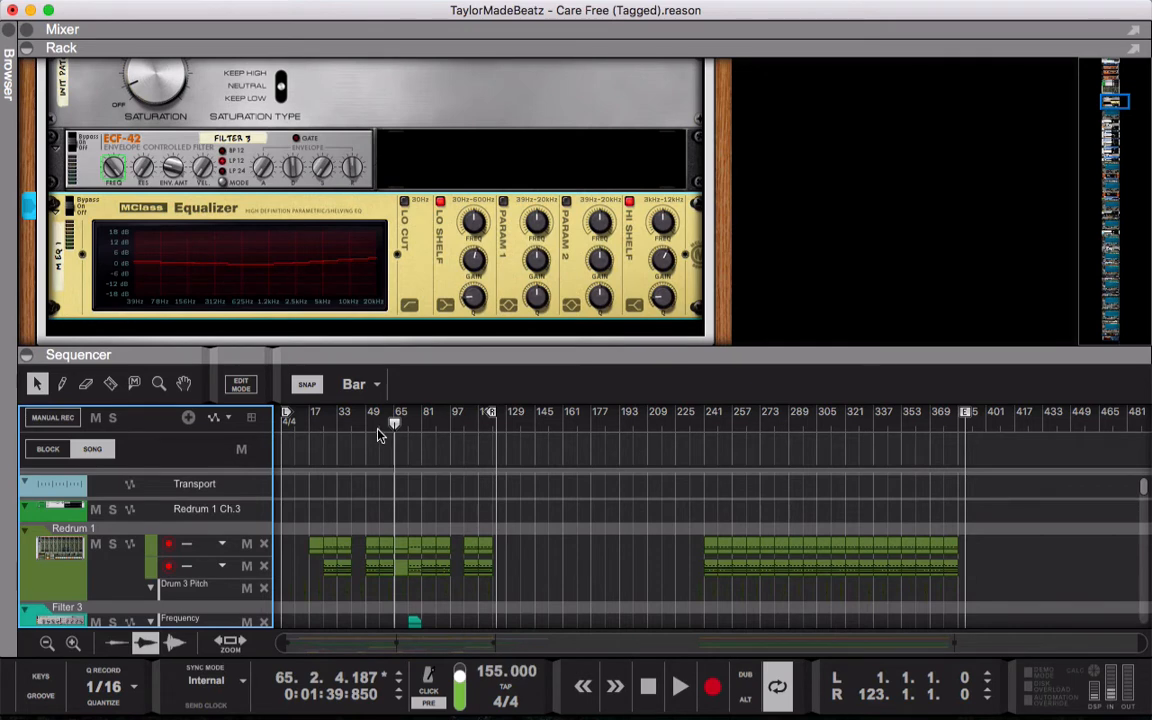
left_click(369, 427)
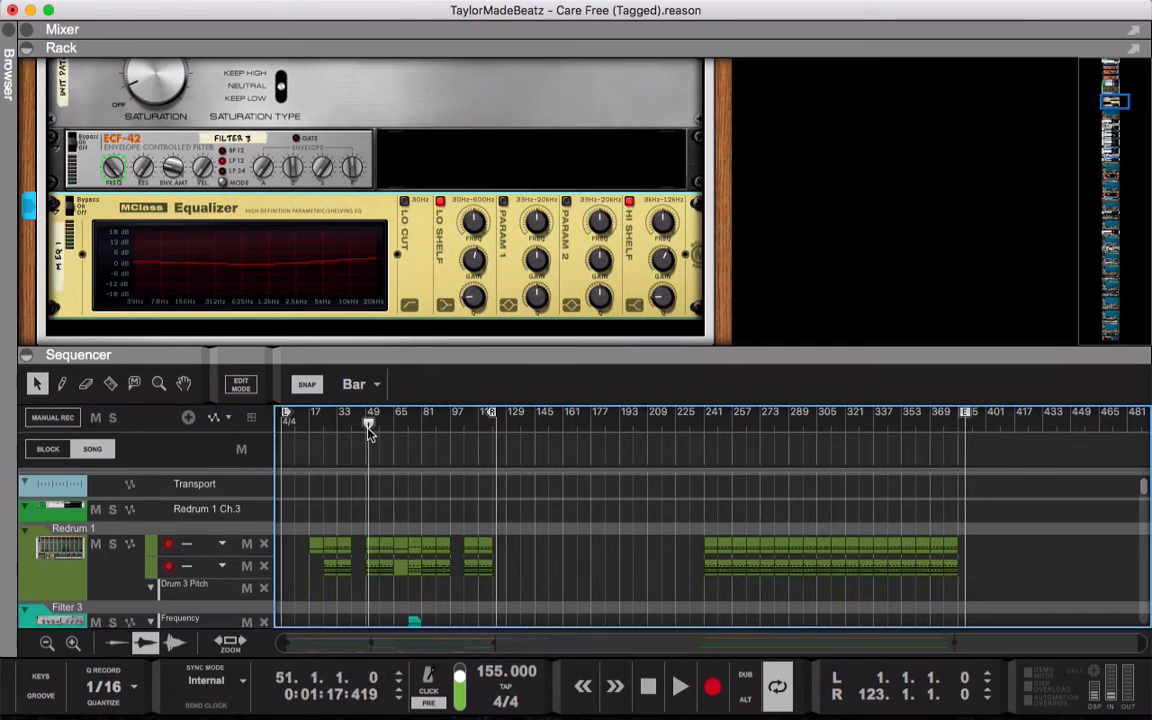
key("space")
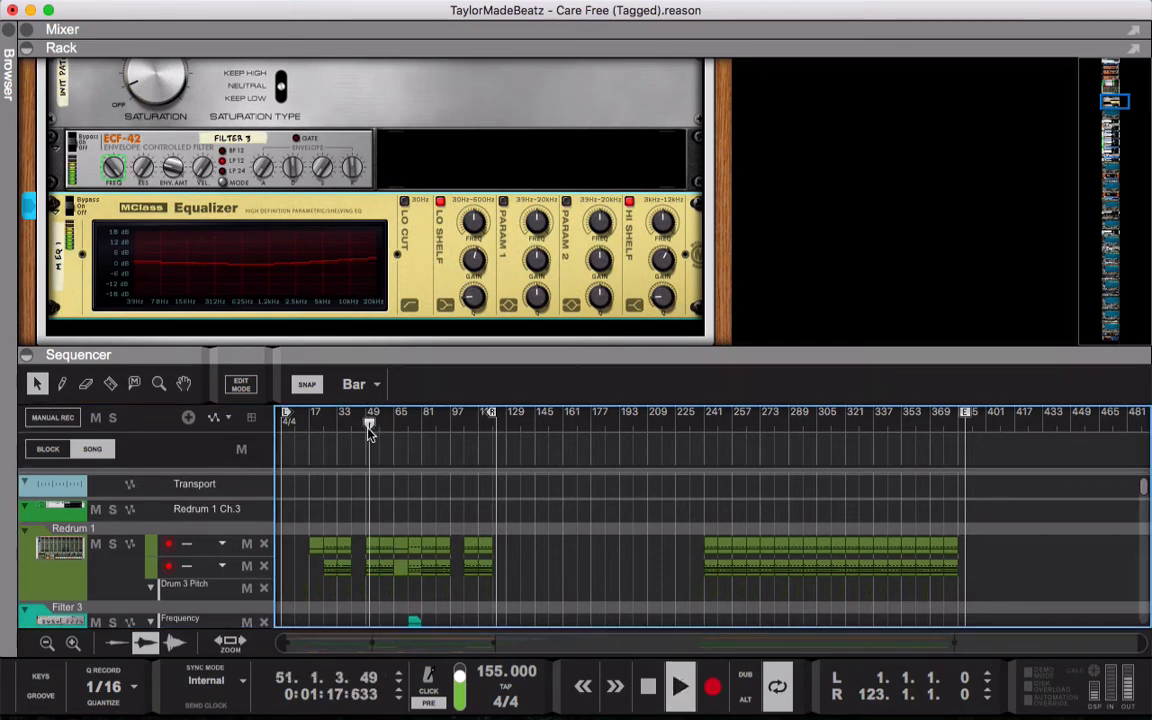
left_click(68, 202)
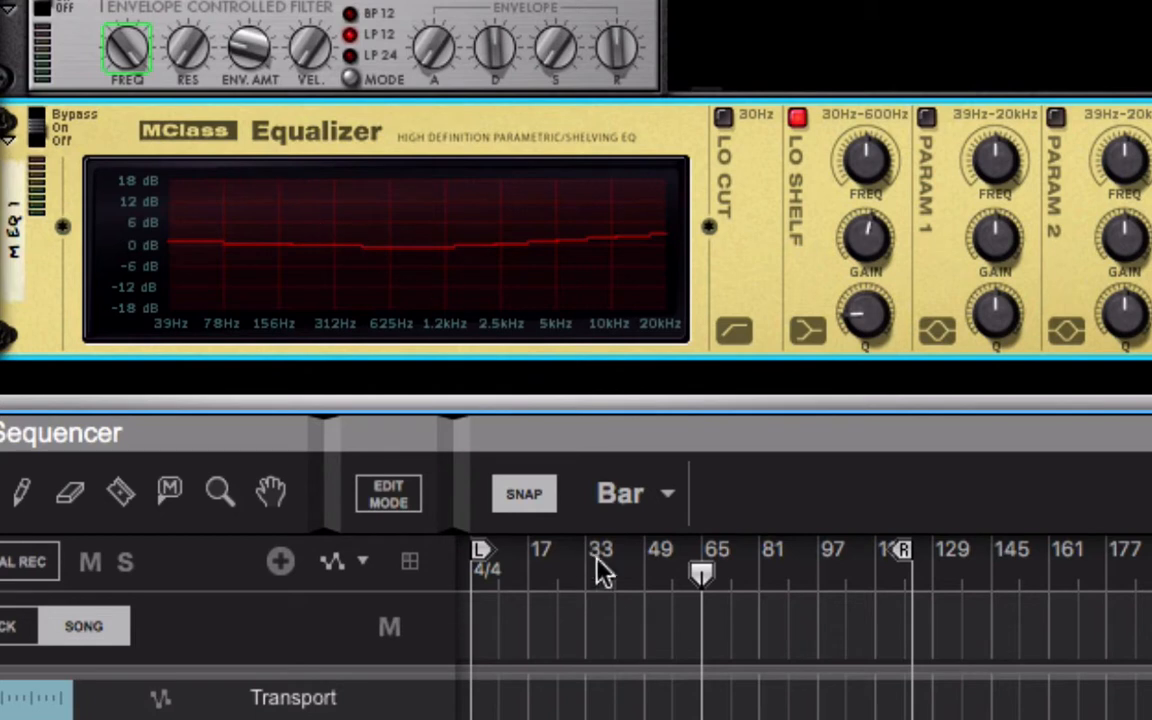
left_click(640, 578)
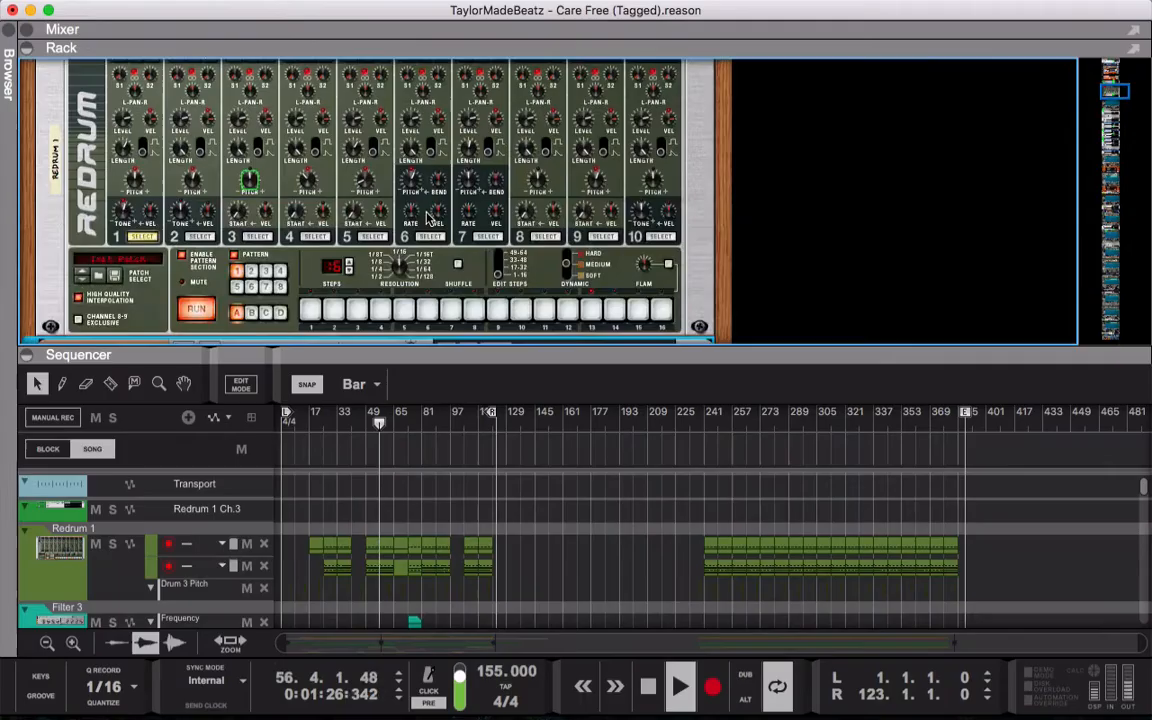
Show an enlarged mixer, find the NN-XT 8 channel's fader and solo that channel, stopping playback around bar 75
scroll(428, 217, "up", 5)
scroll(427, 192, "up", 2)
scroll(428, 200, "down", 10)
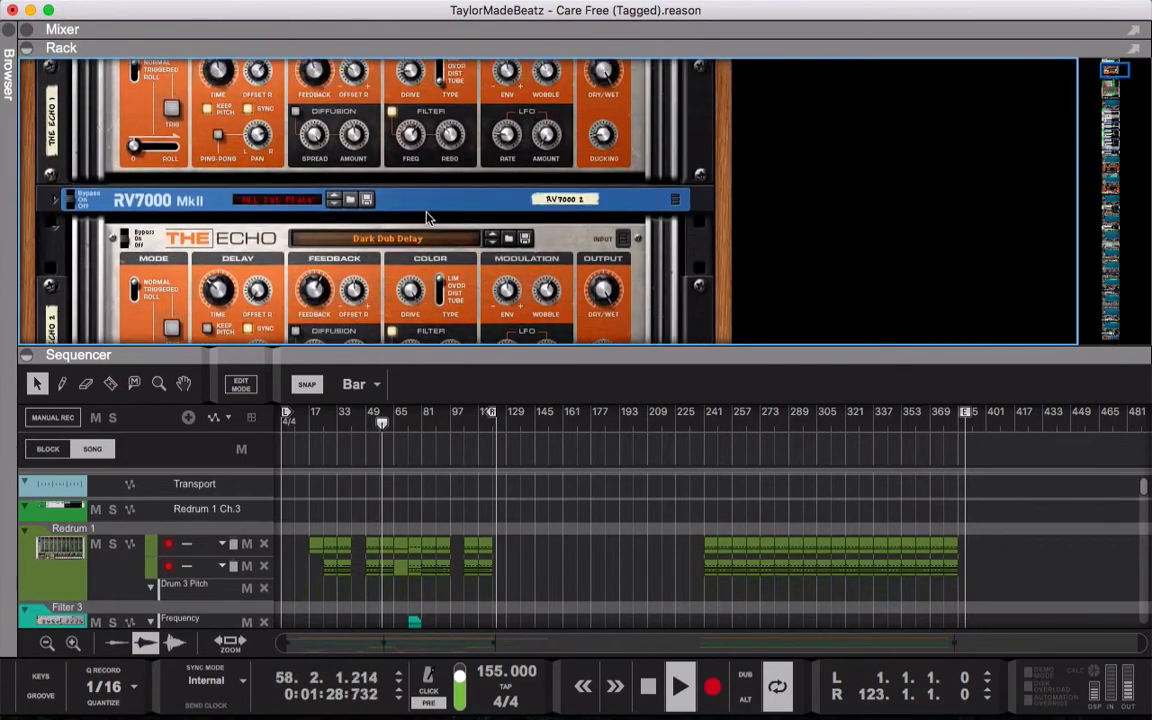
left_click(33, 34)
left_click_drag(433, 233, 490, 537)
scroll(558, 334, "down", 10)
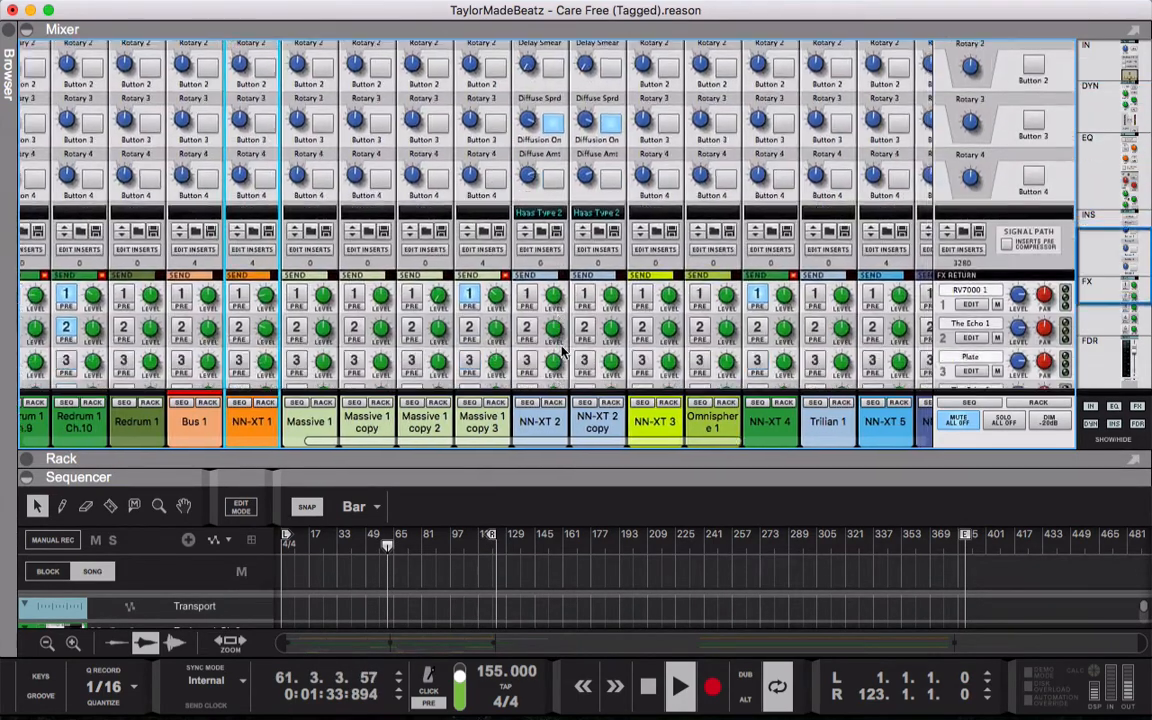
scroll(562, 350, "right", 10)
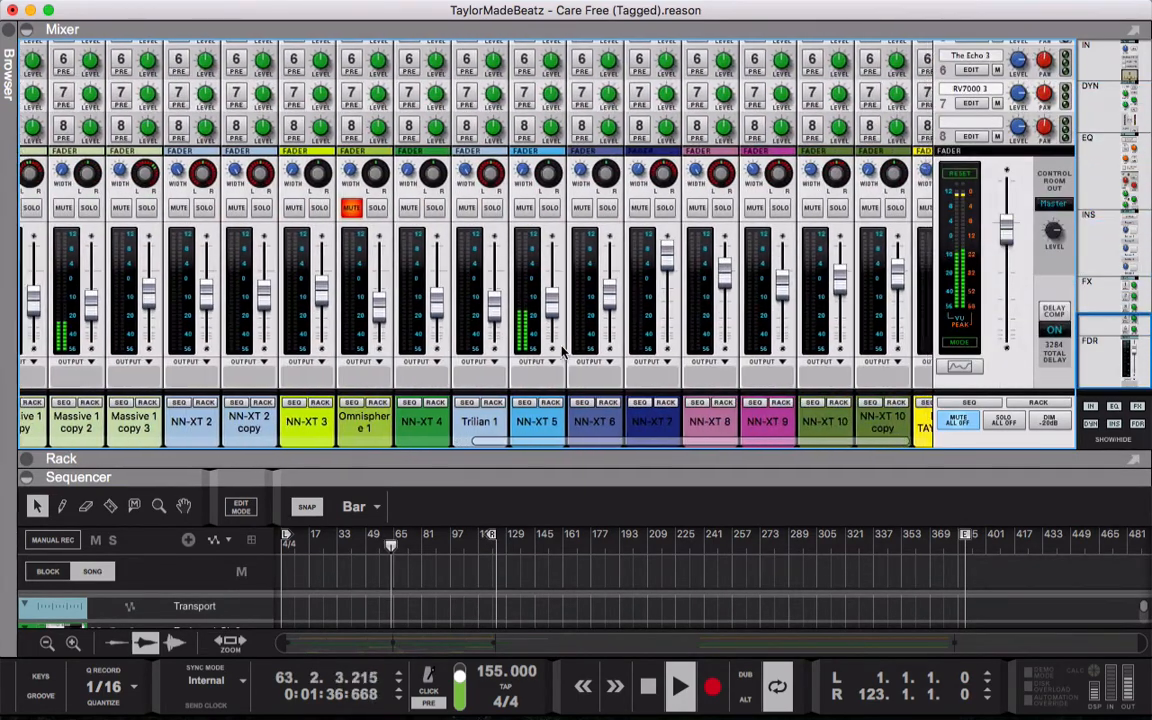
scroll(562, 351, "left", 1)
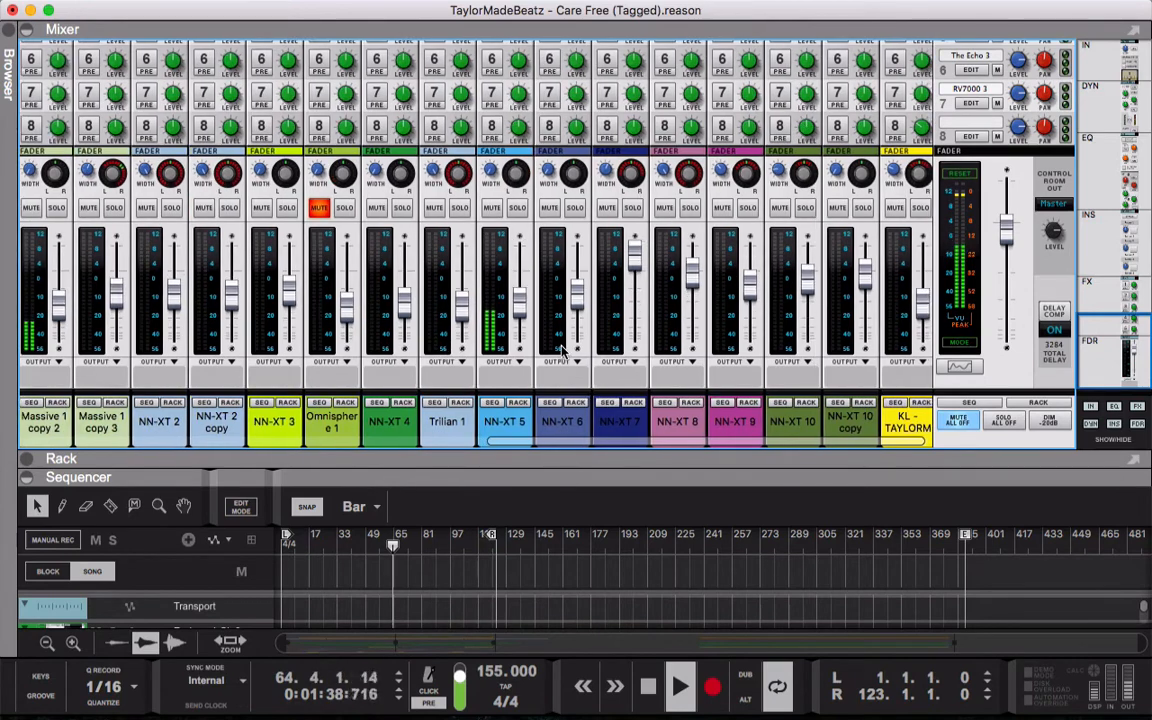
key("space")
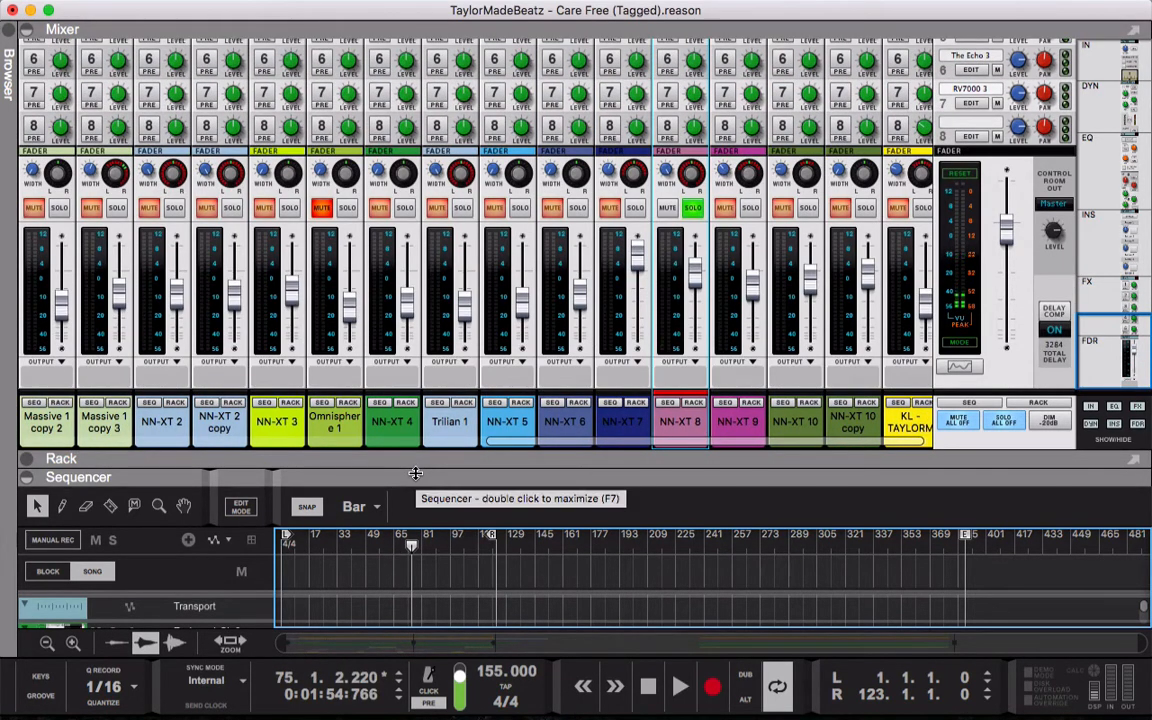
Show the rack and expand the NN-XT 8 mix channel to display its insert effects
left_click(27, 457)
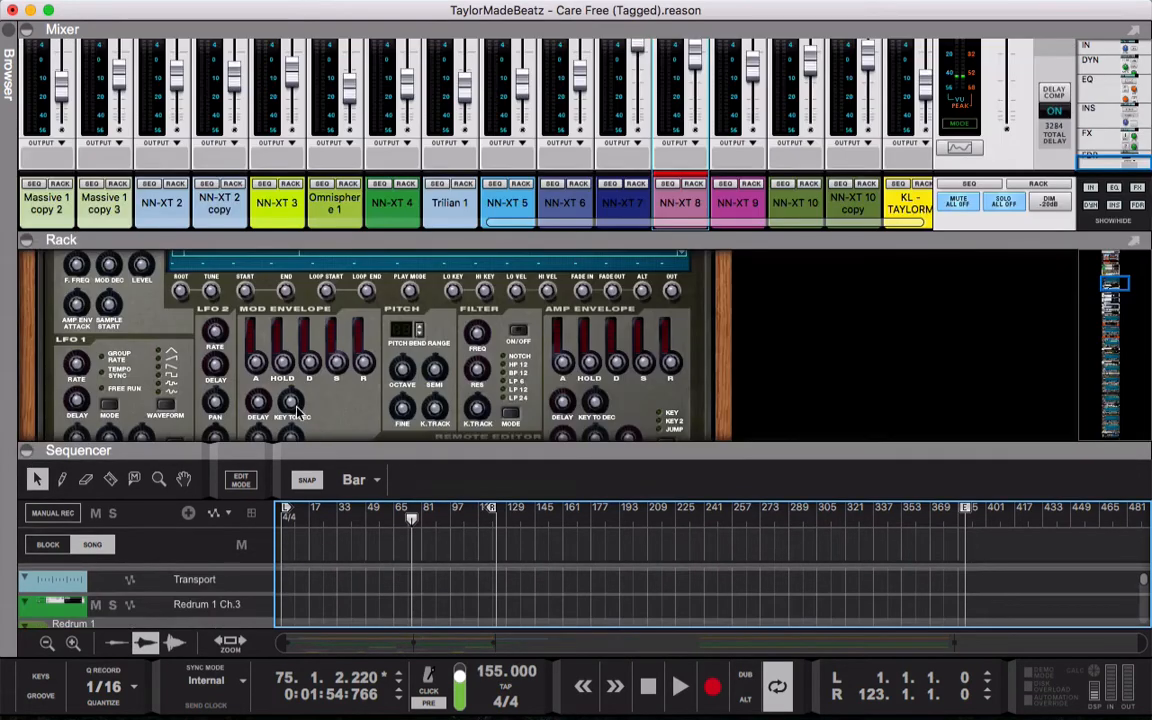
scroll(296, 412, "down", 10)
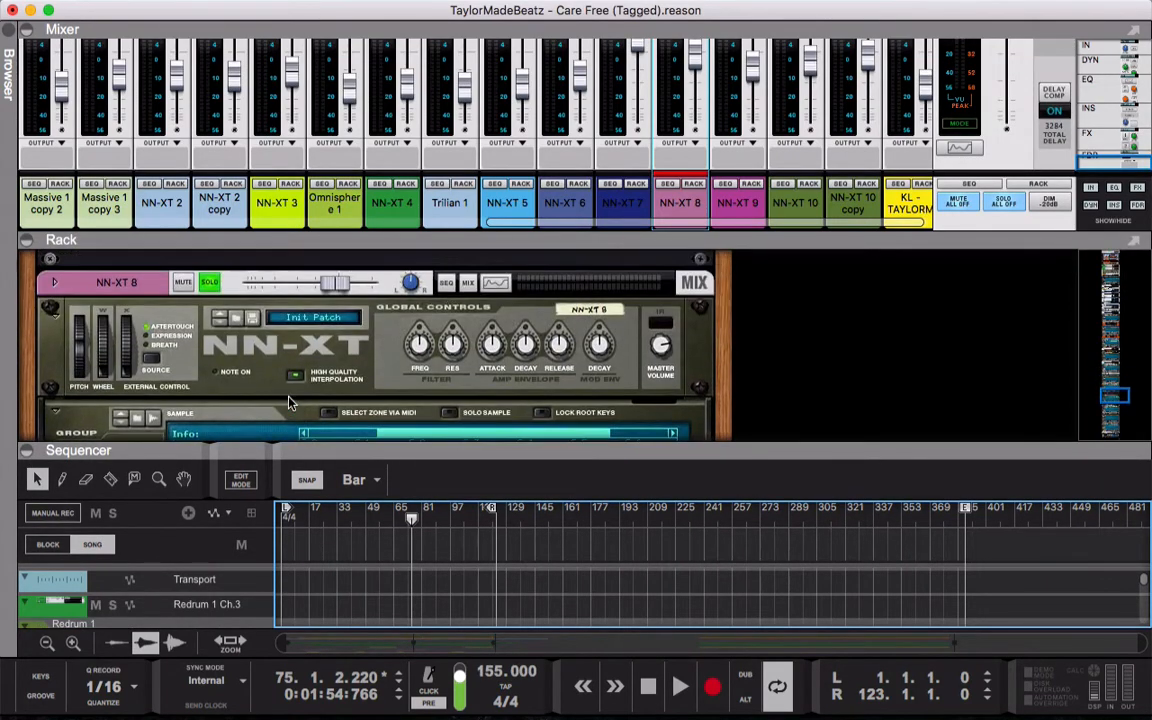
scroll(291, 403, "down", 3)
scroll(291, 403, "up", 3)
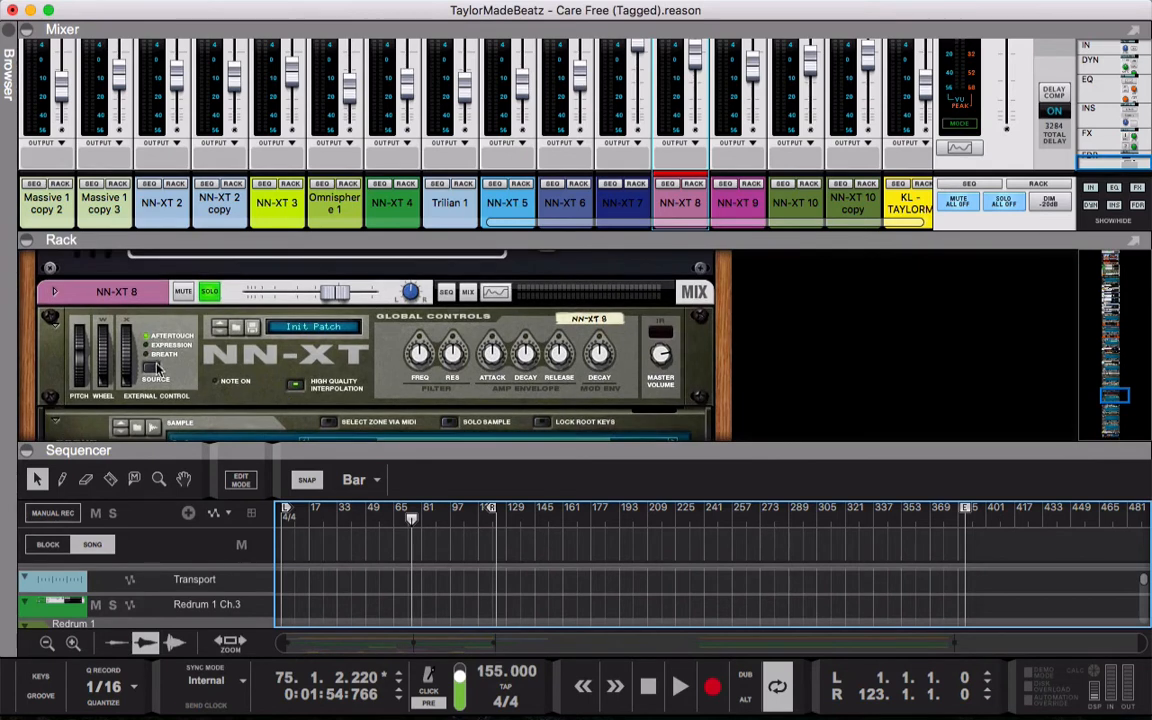
left_click(54, 291)
left_click(75, 329)
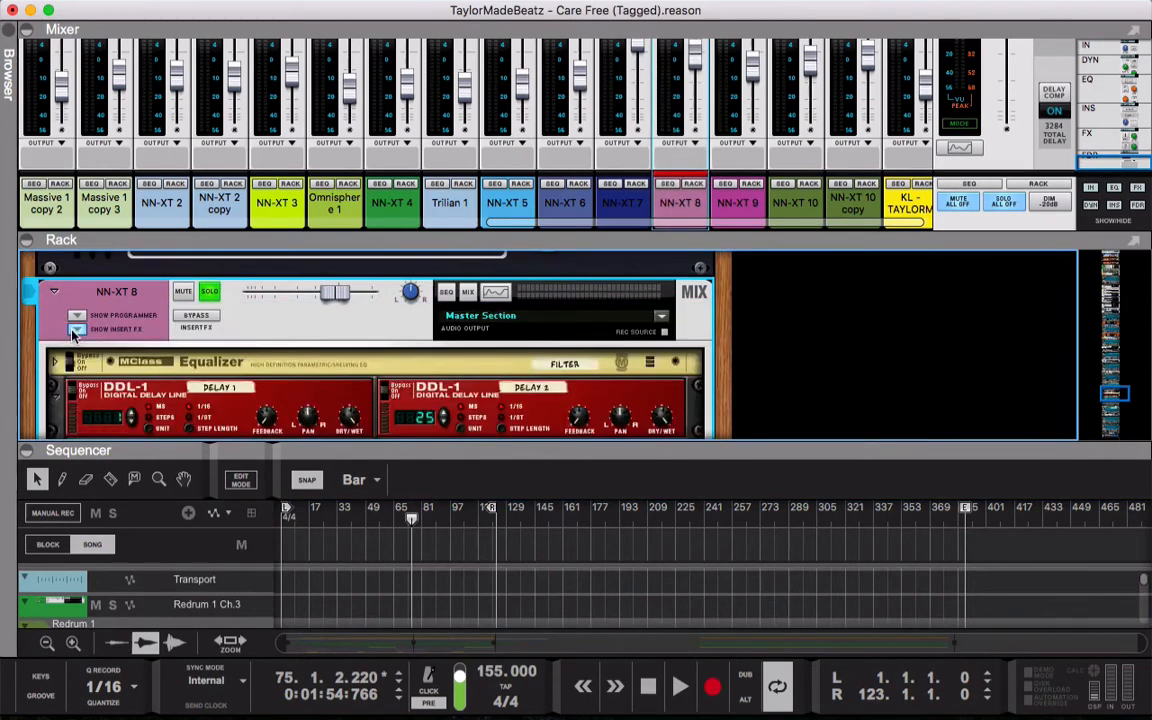
Expand the MClass Equalizer in NN-XT 8's inserts and try its Param 1 band, switching the band off again
scroll(75, 333, "down", 2)
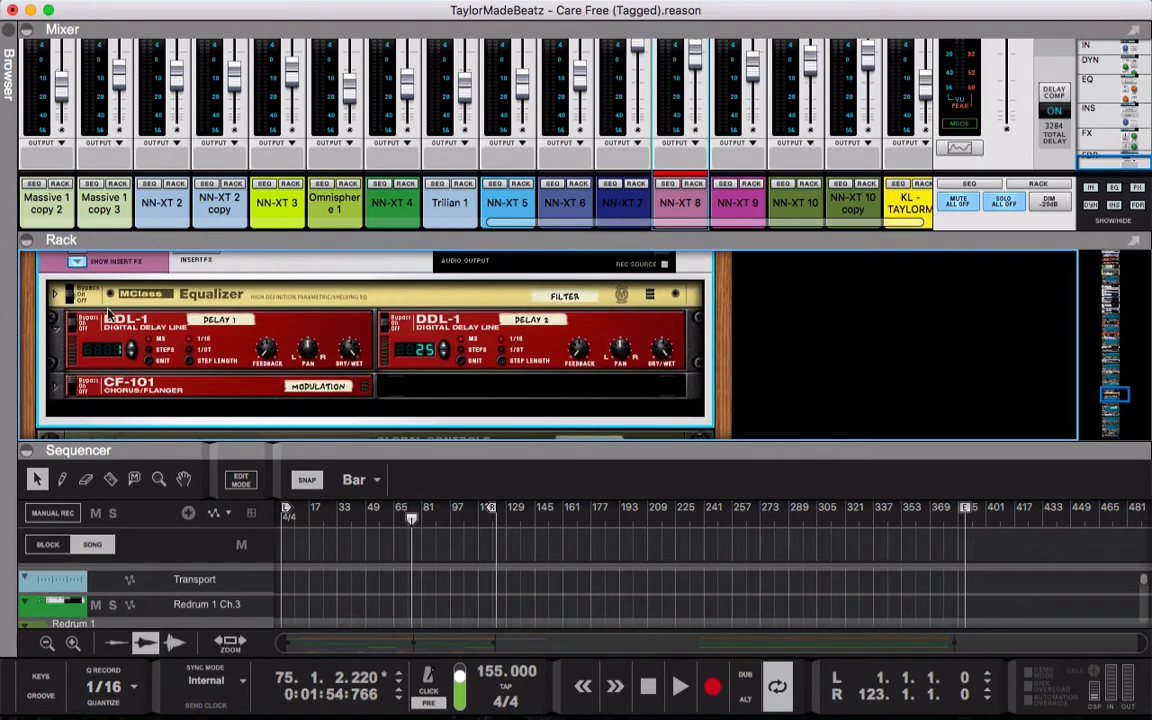
left_click(55, 294)
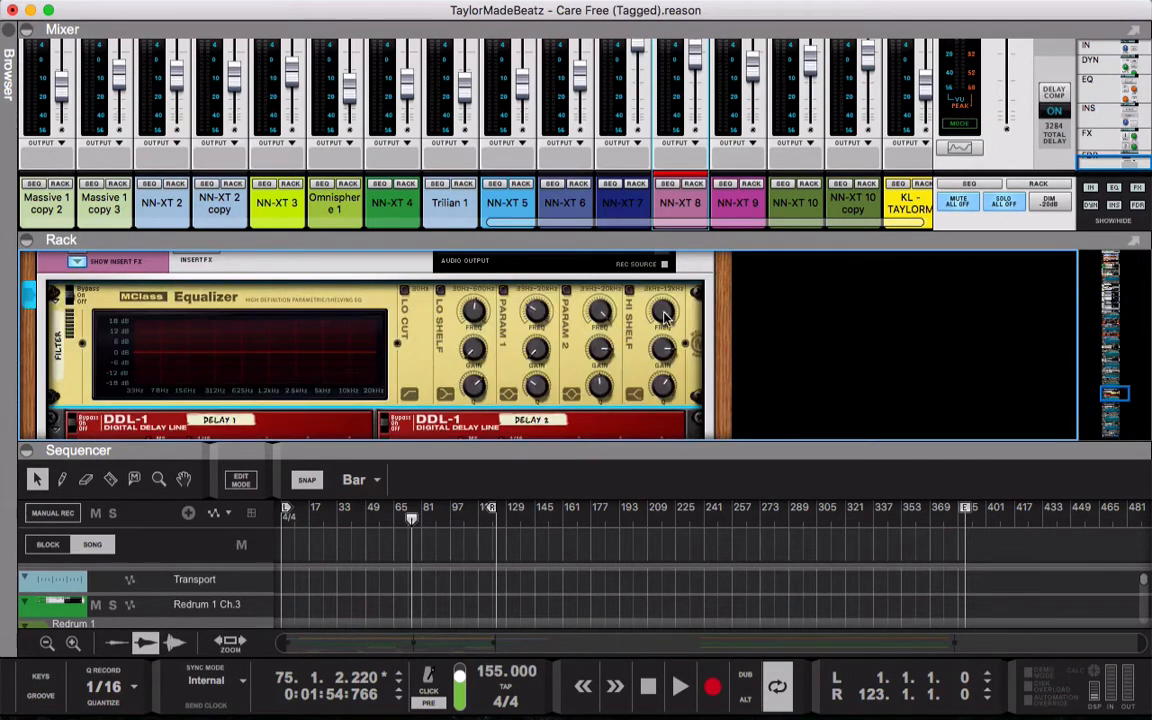
left_click(502, 290)
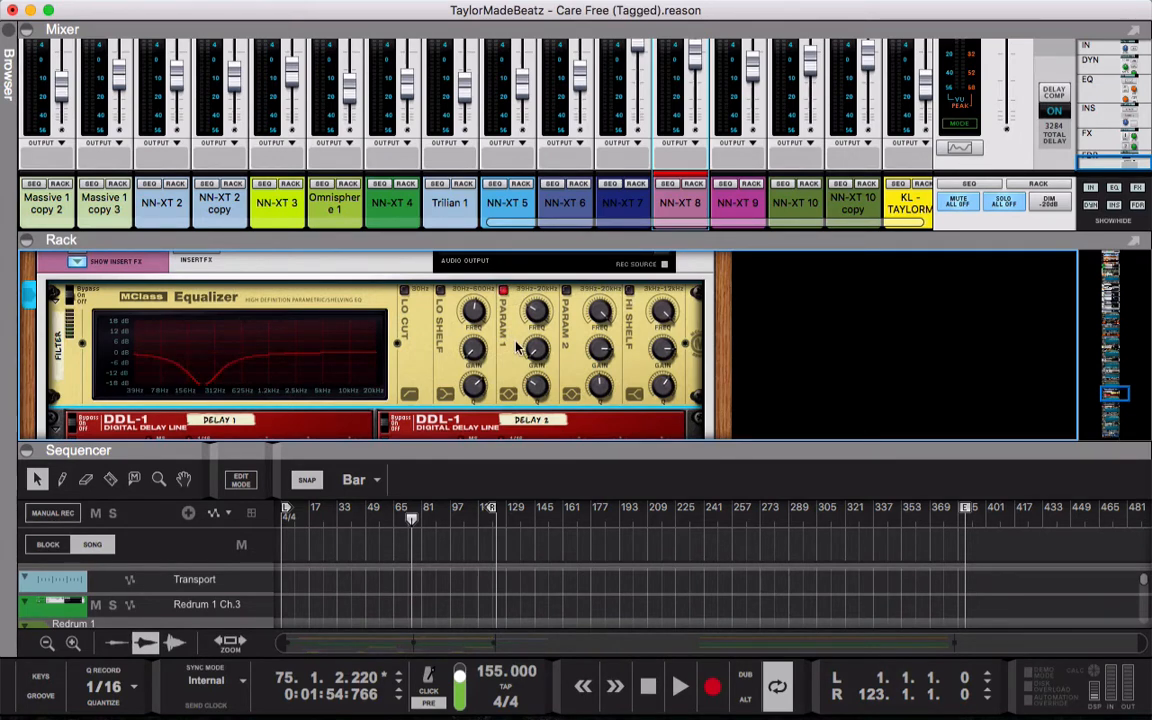
left_click(502, 290)
Enable the Lo Shelf band on NN-XT 8's MClass Equalizer and raise its gain during playback
left_click(440, 291)
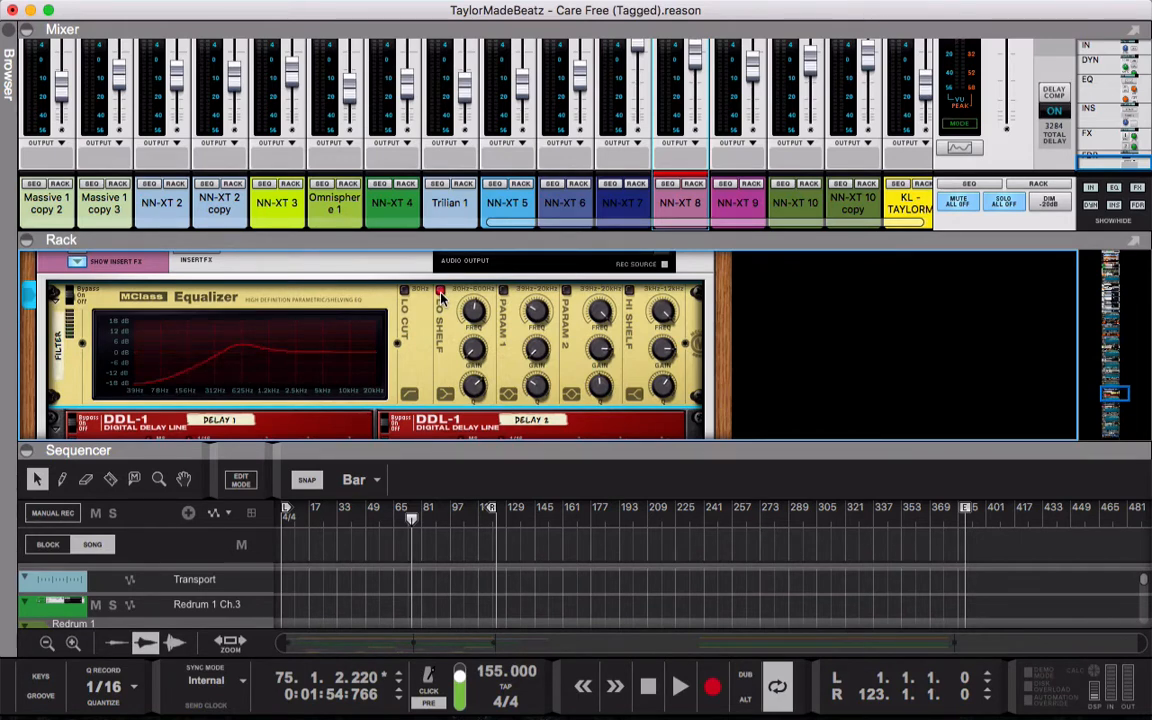
key("space")
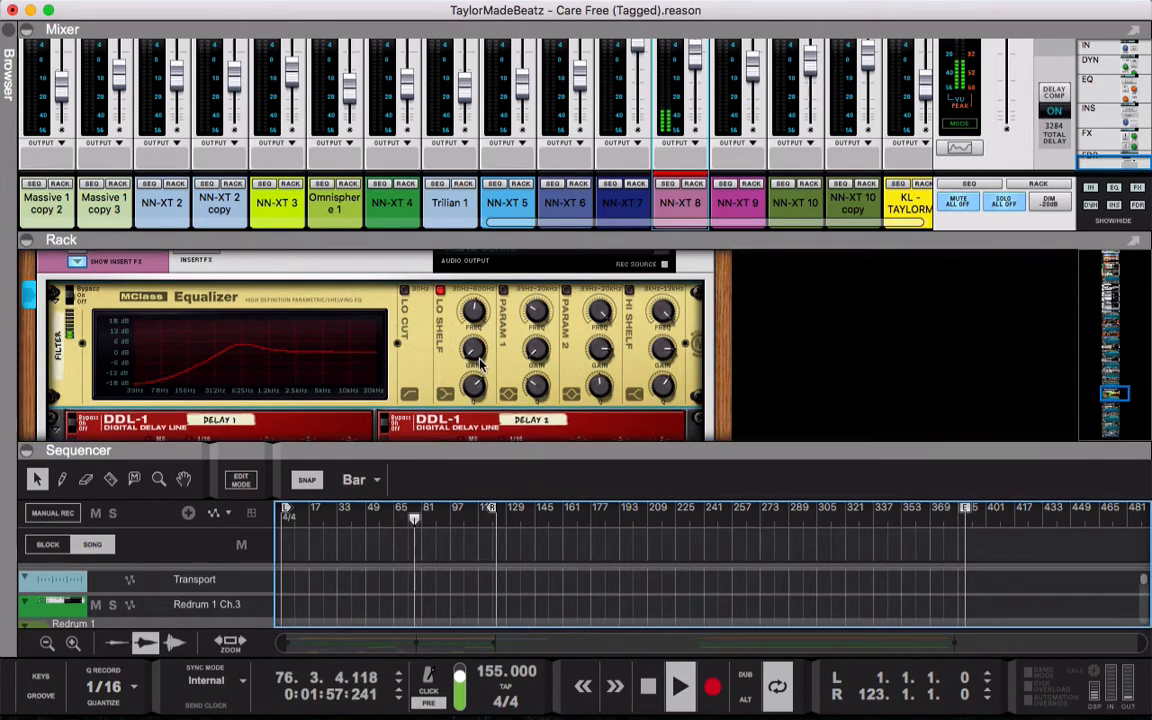
left_click_drag(476, 347, 476, 337)
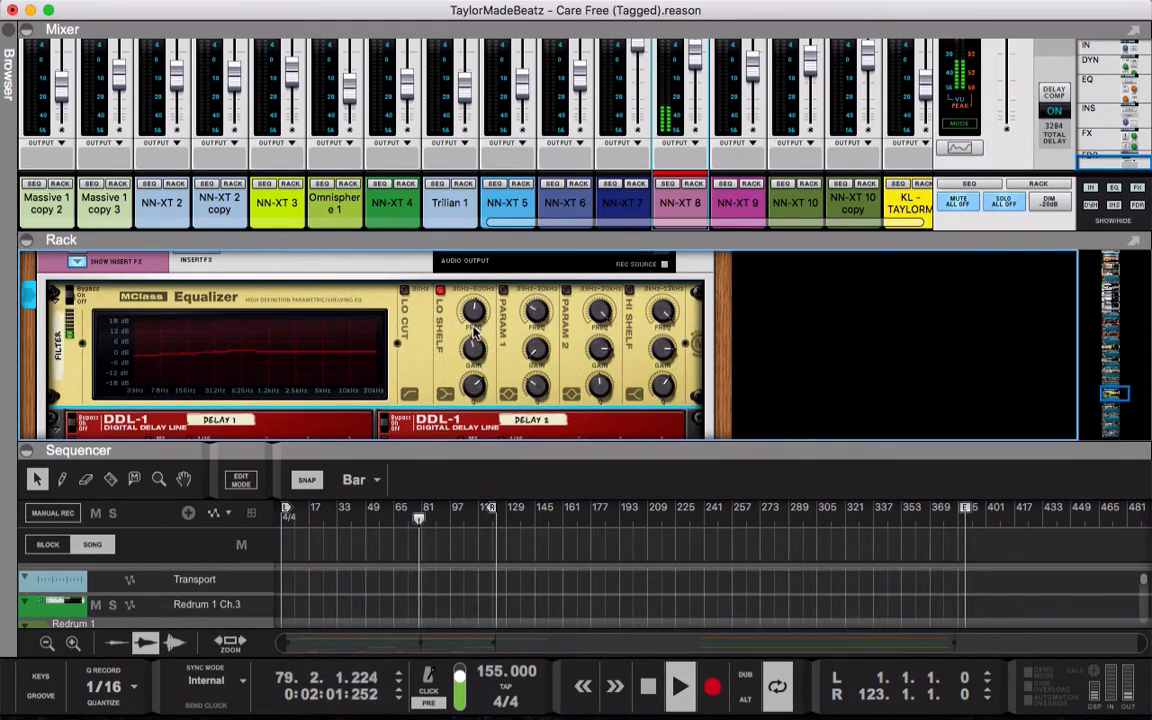
Compare NN-XT 8's sound with the Param 1 equalizer band on and off, leave it off, stop playback and move to bar 63
left_click(504, 291)
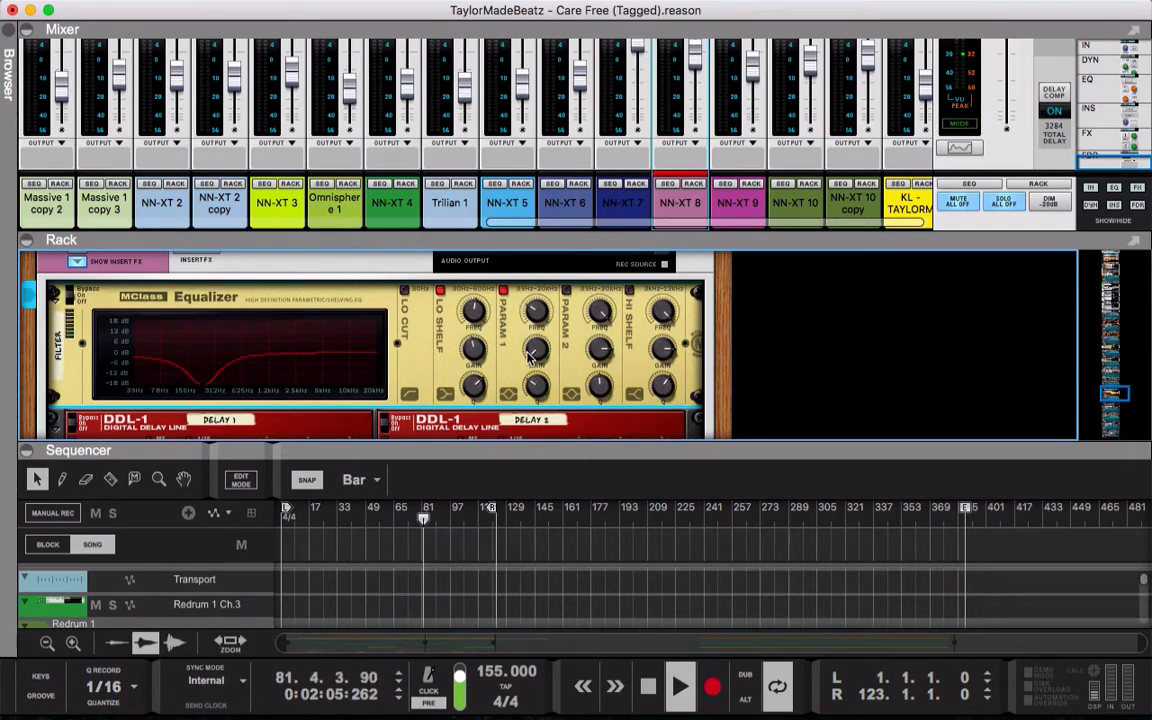
left_click(504, 291)
key("space")
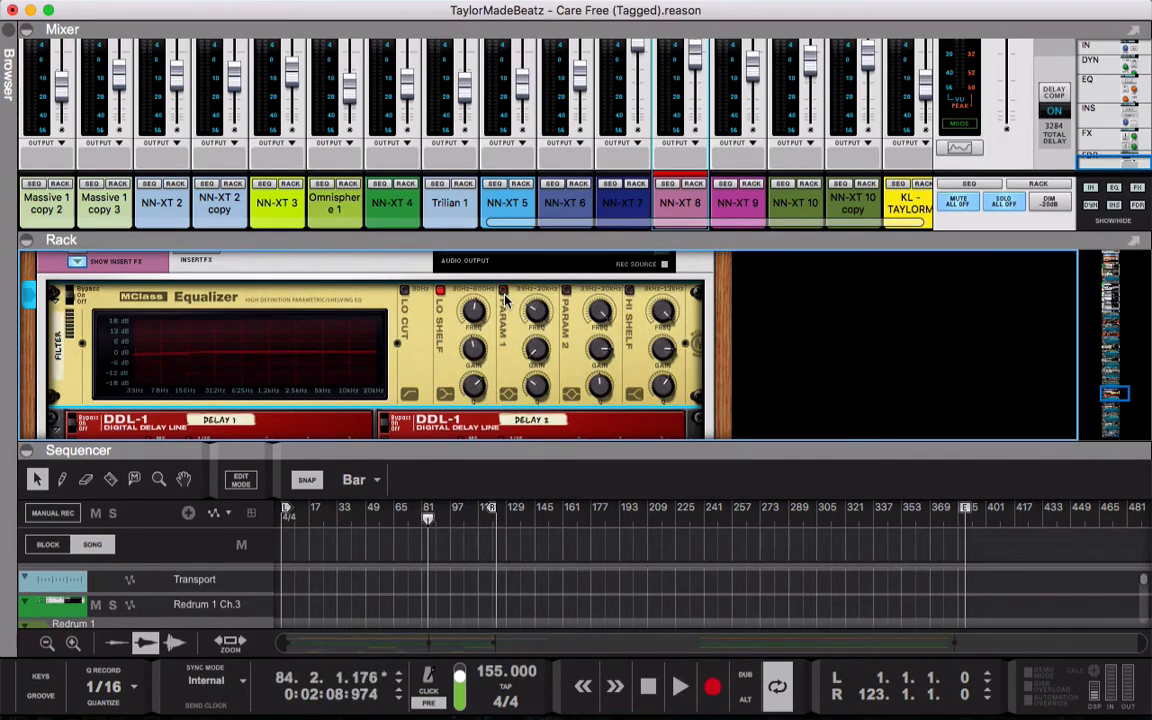
left_click(390, 525)
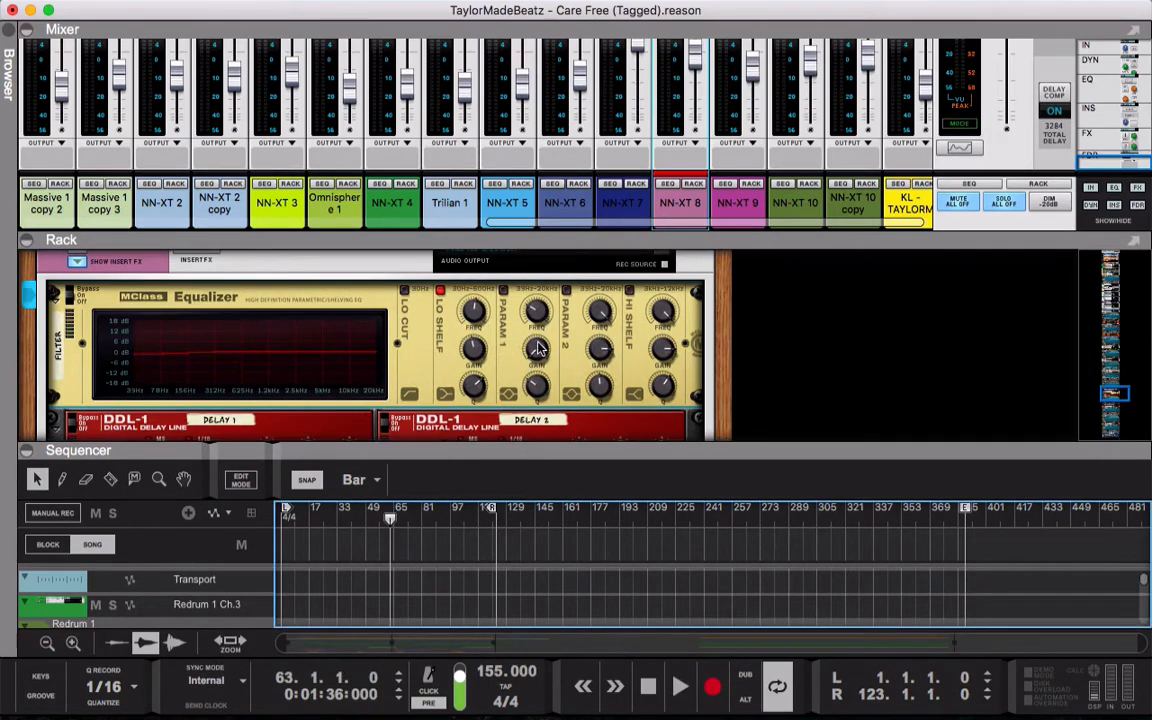
Add a Pulveriser Demolition after the existing devices in NN-XT 8's insert effects
scroll(463, 365, "down", 1)
scroll(463, 368, "down", 3)
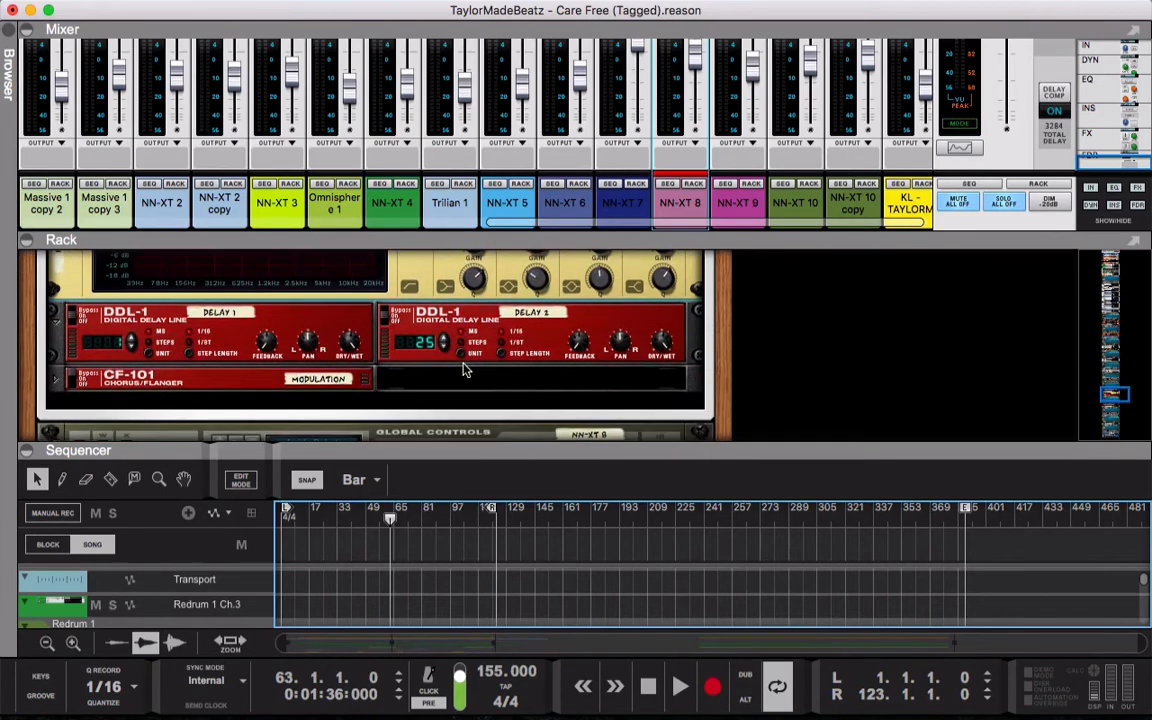
left_click(396, 396)
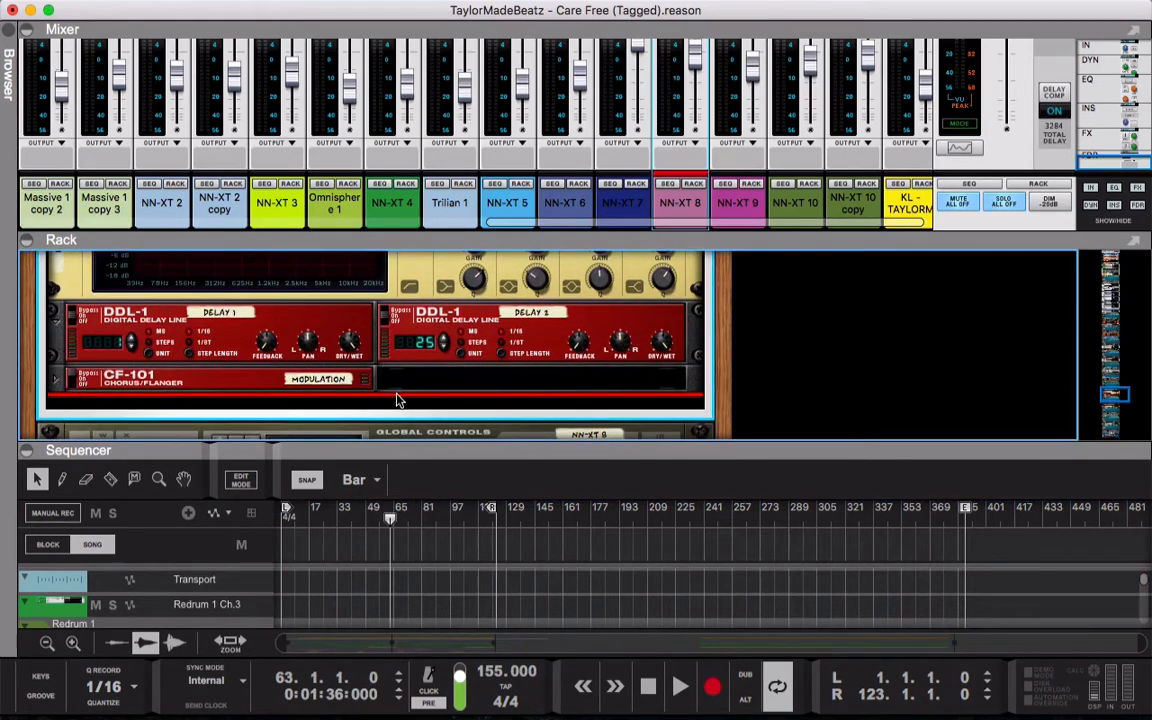
right_click(396, 398)
mouse_move(535, 325)
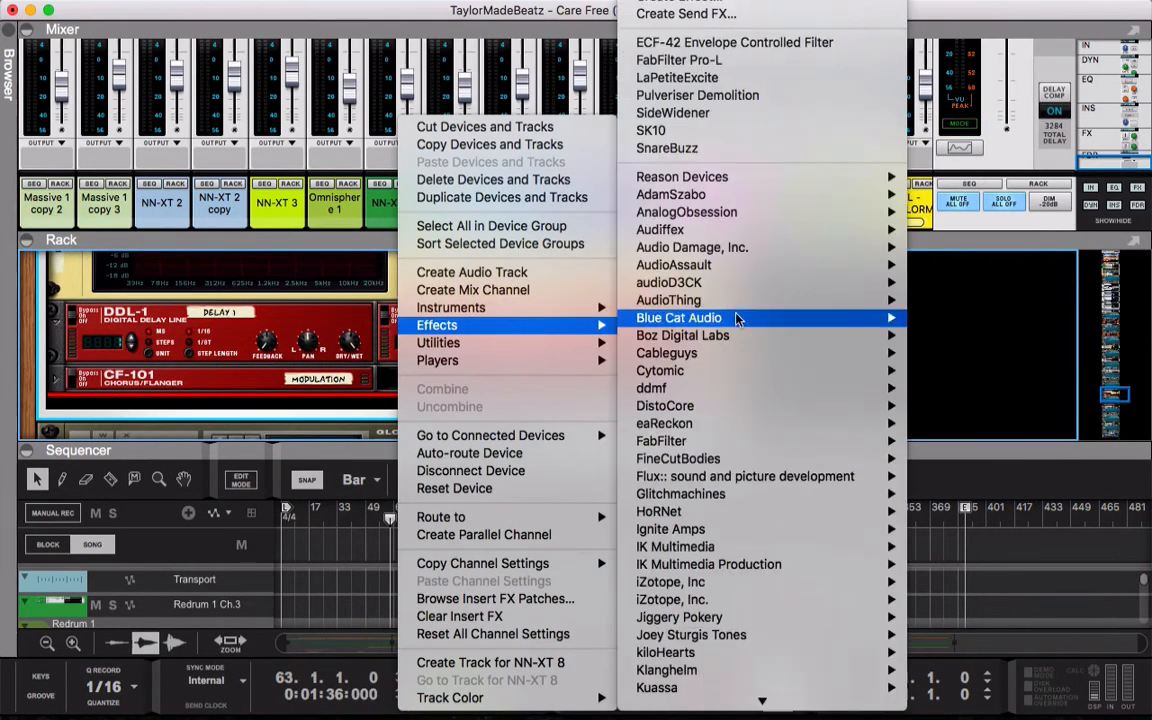
mouse_move(750, 194)
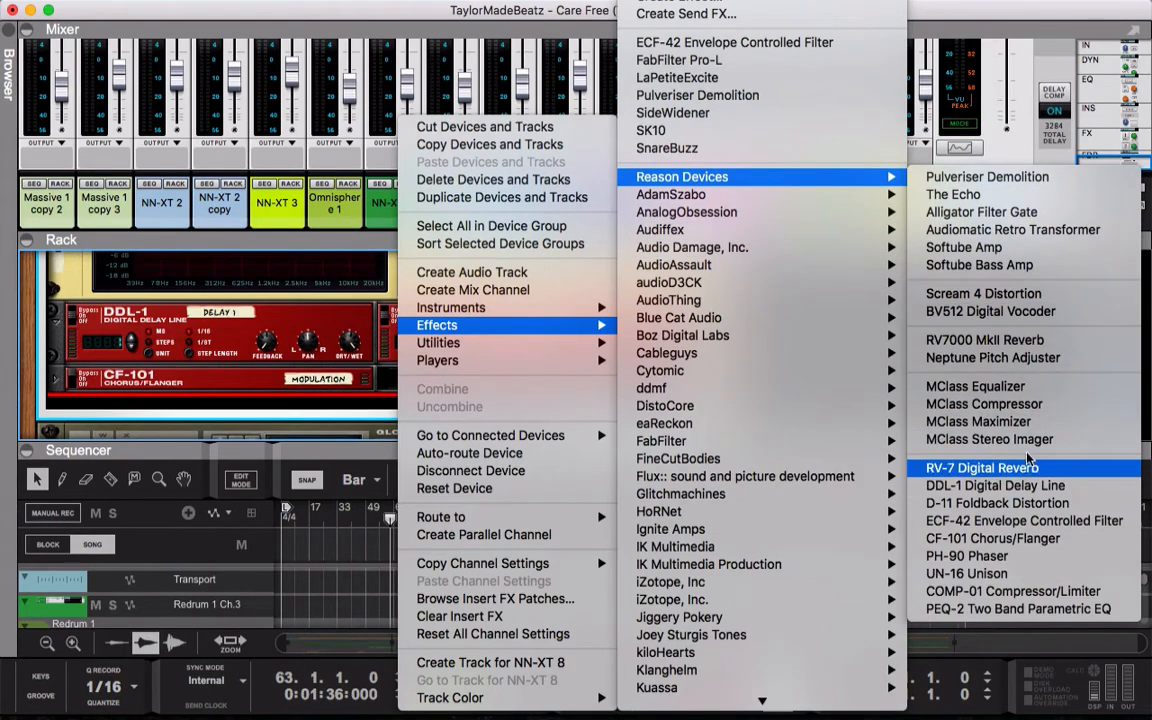
left_click(1035, 180)
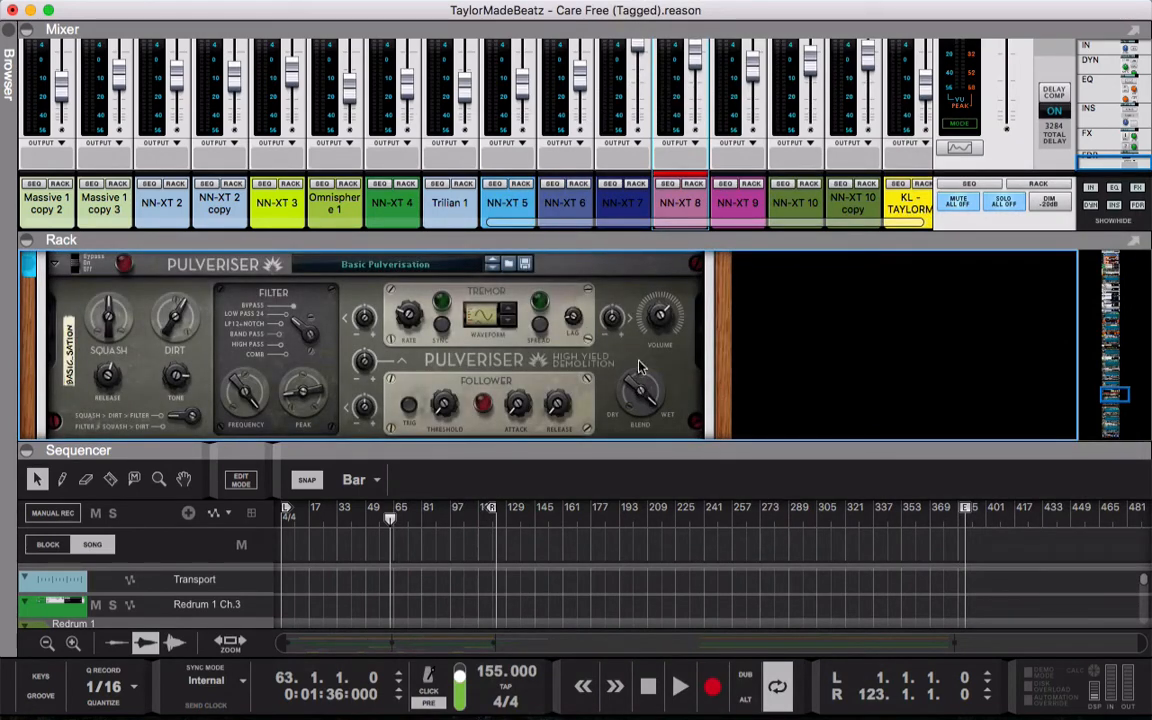
Play the soloed NN-XT 8 from around bar 58 and enlarge the rack to show the whole Pulveriser
left_click(381, 518)
key("space")
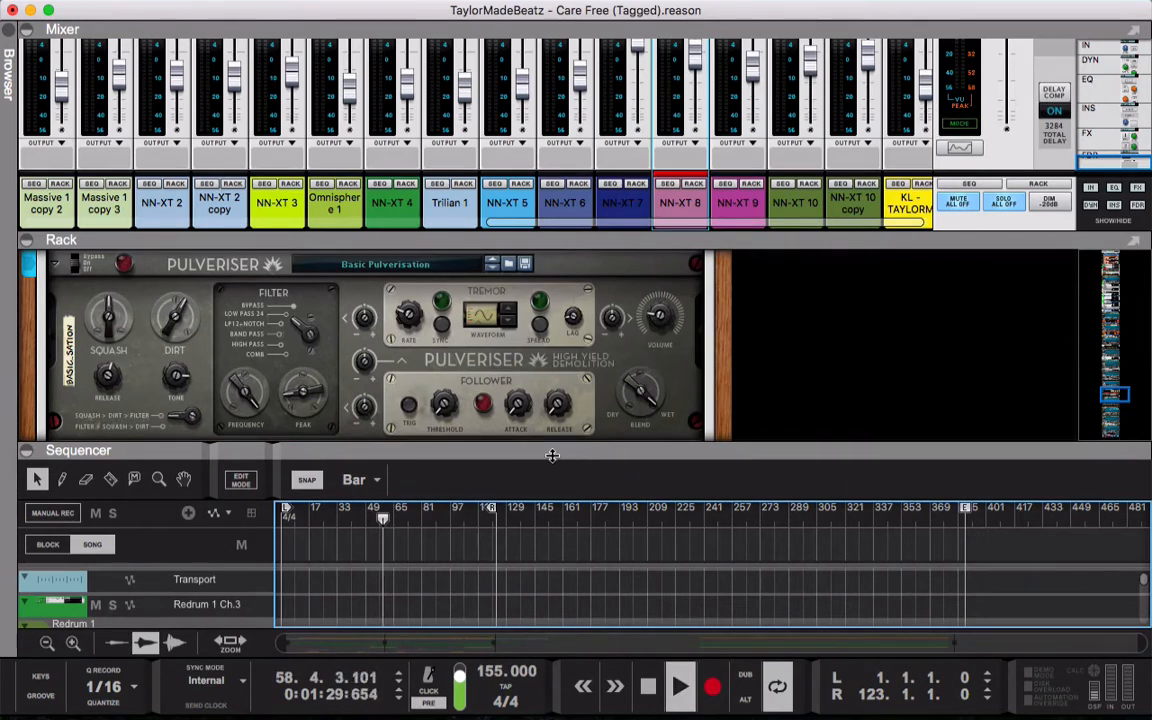
left_click_drag(552, 455, 552, 355)
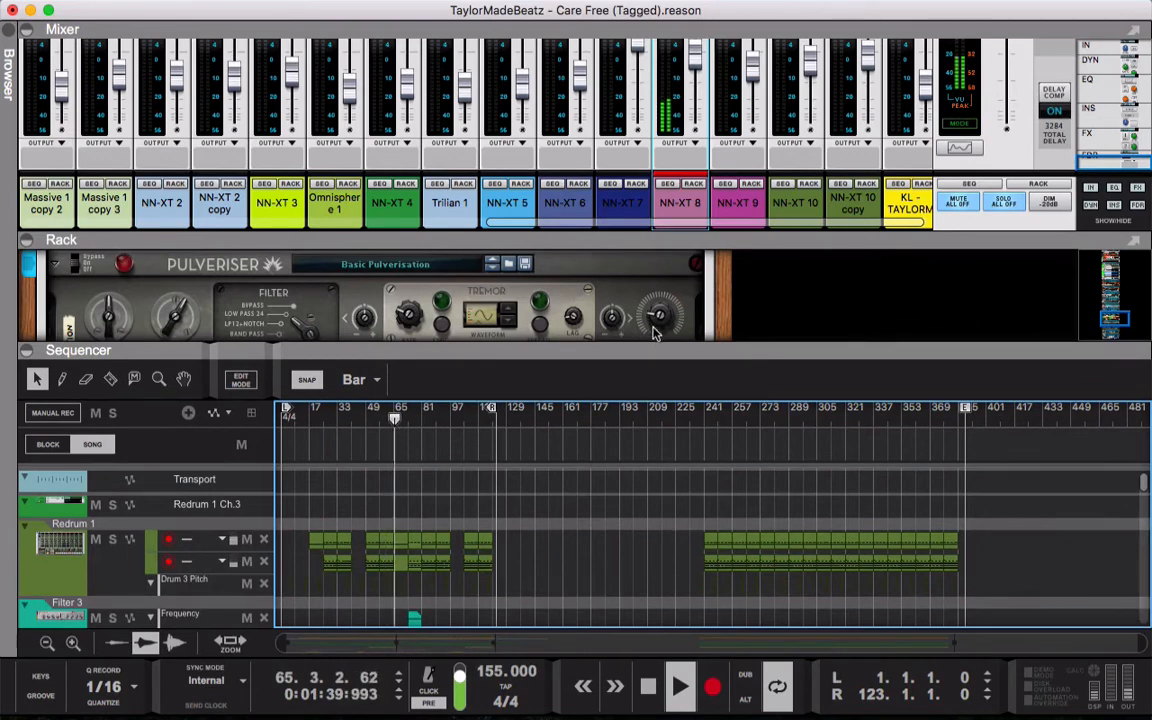
left_click_drag(648, 347, 648, 474)
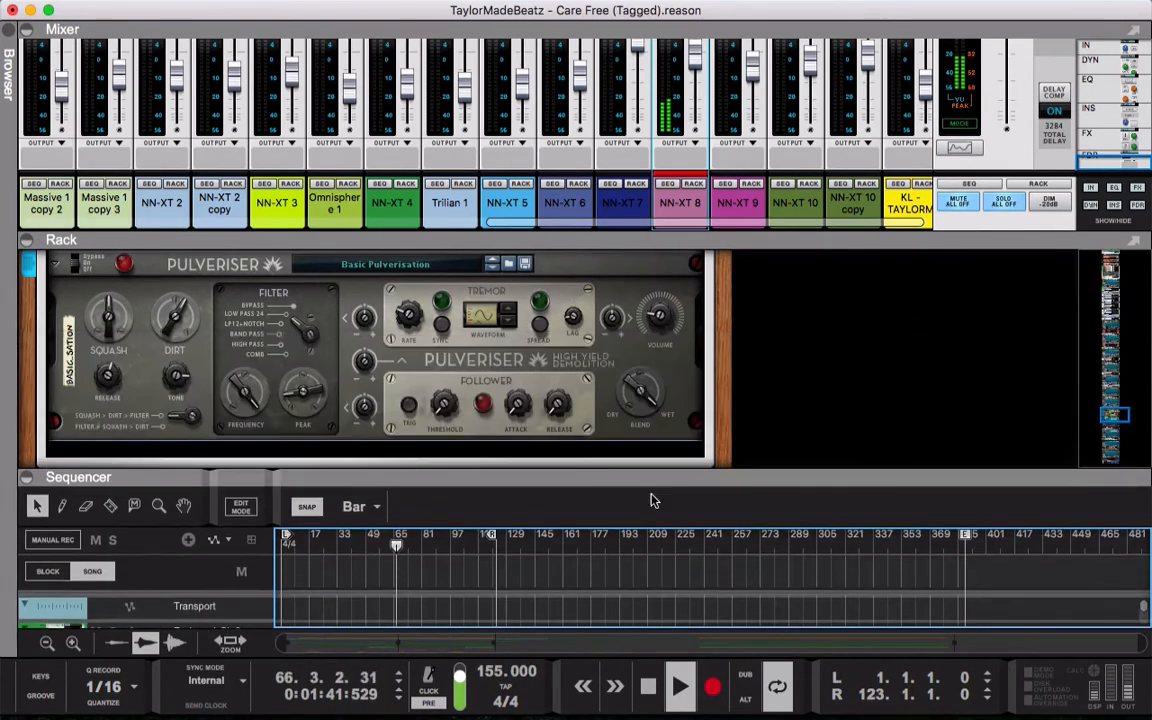
left_click(660, 320)
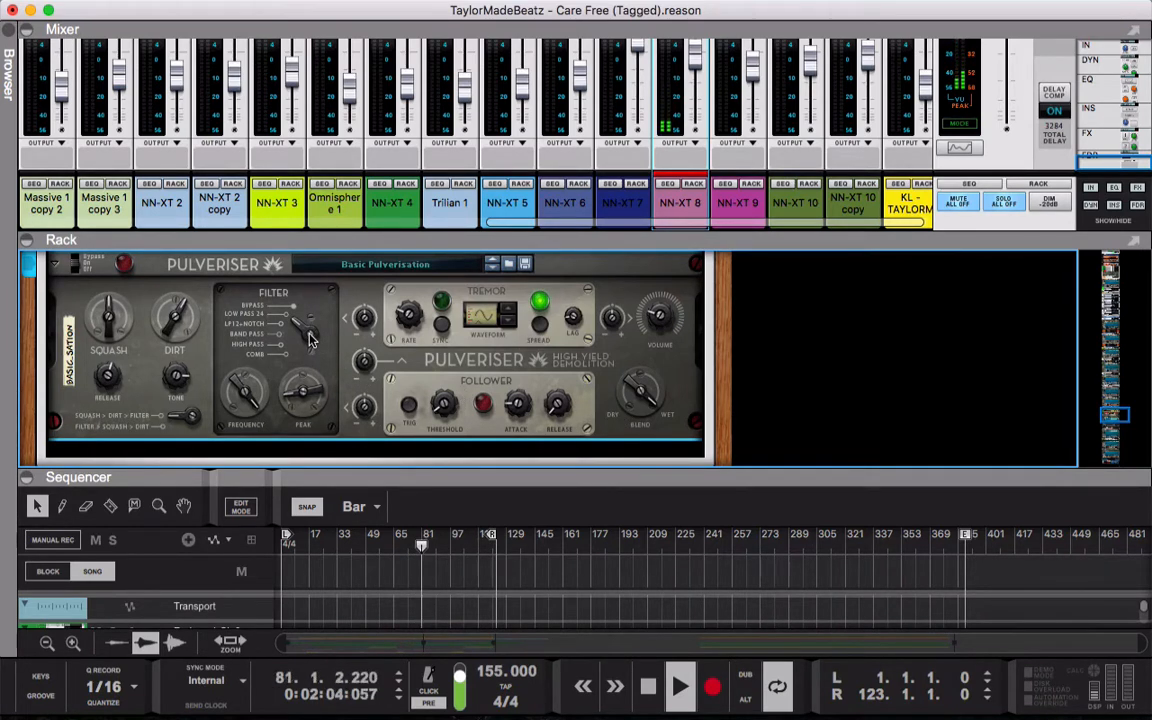
Try other filter modes on NN-XT 8's Pulveriser while replaying from around bar 74, returning the filter to its original mode
left_click_drag(310, 340, 310, 413)
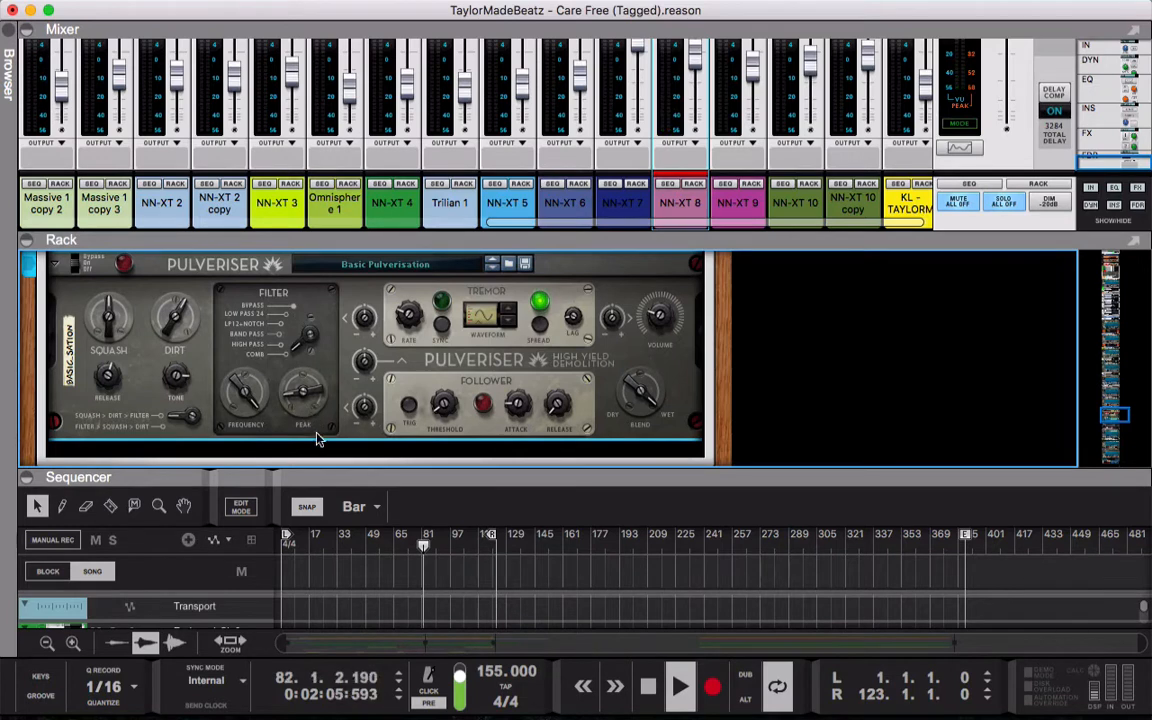
left_click(410, 560)
left_click(409, 550)
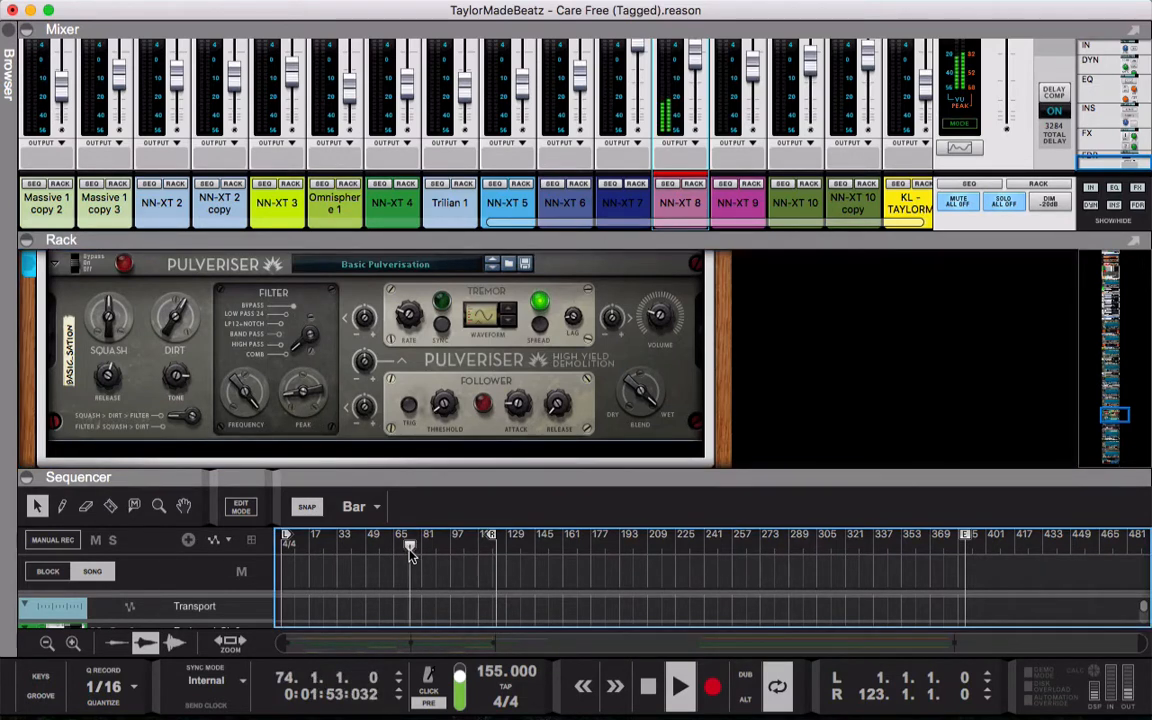
left_click_drag(305, 334, 300, 296)
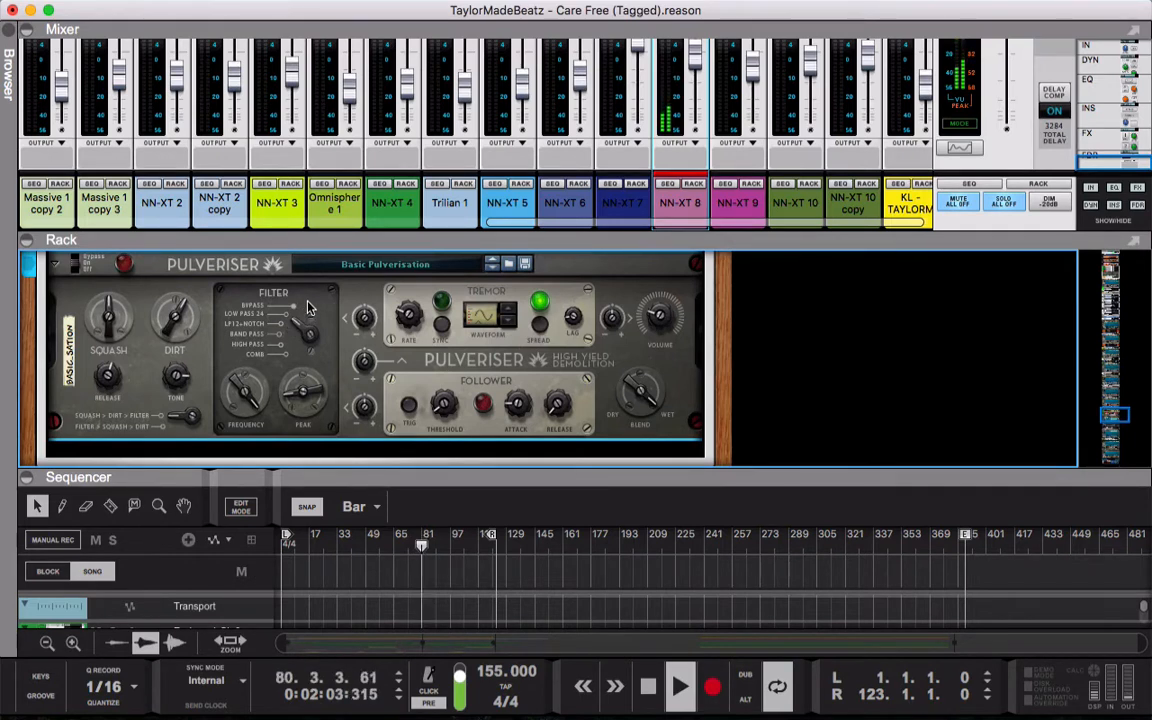
left_click(404, 536)
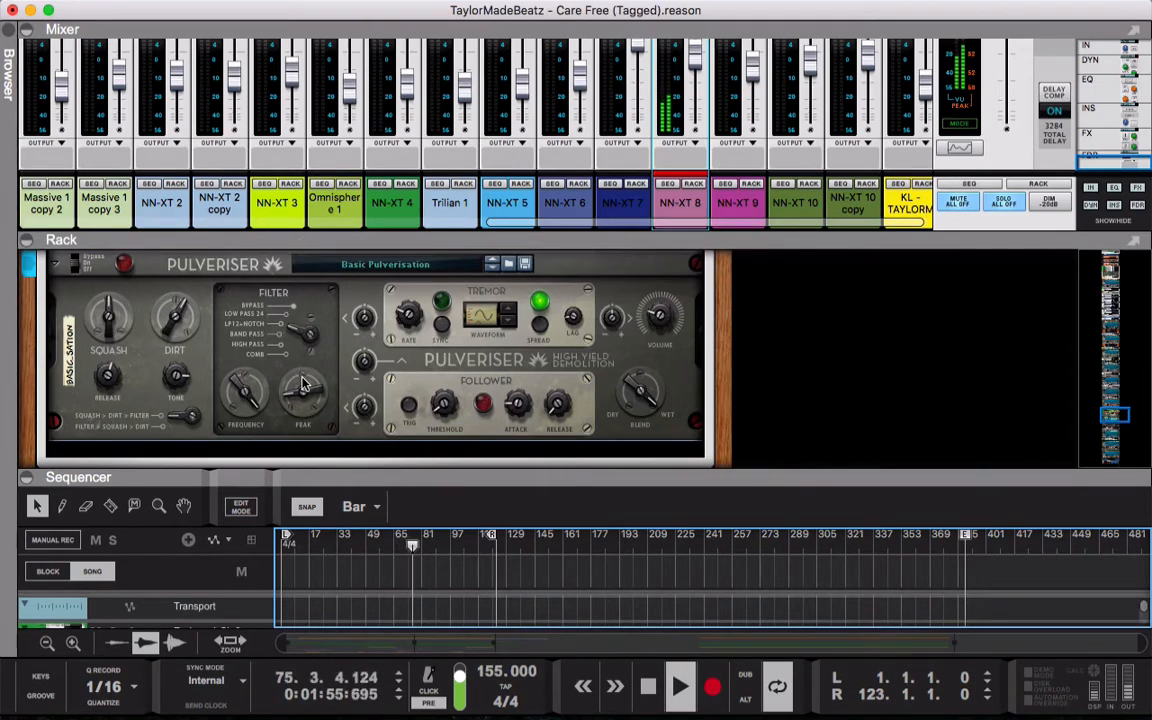
left_click(307, 316)
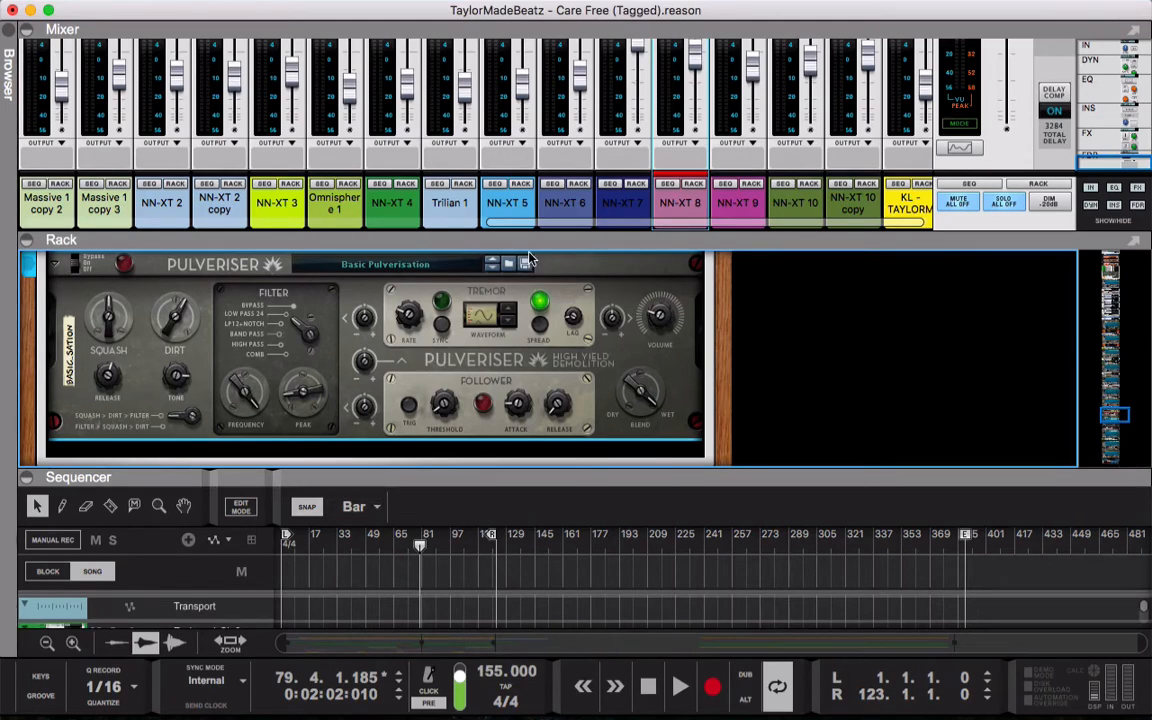
Unsolo the NN-XT 8 channel and play the full mix from around bar 72 and again from around bar 66
scroll(530, 300, "down", 2)
left_click_drag(543, 470, 573, 459)
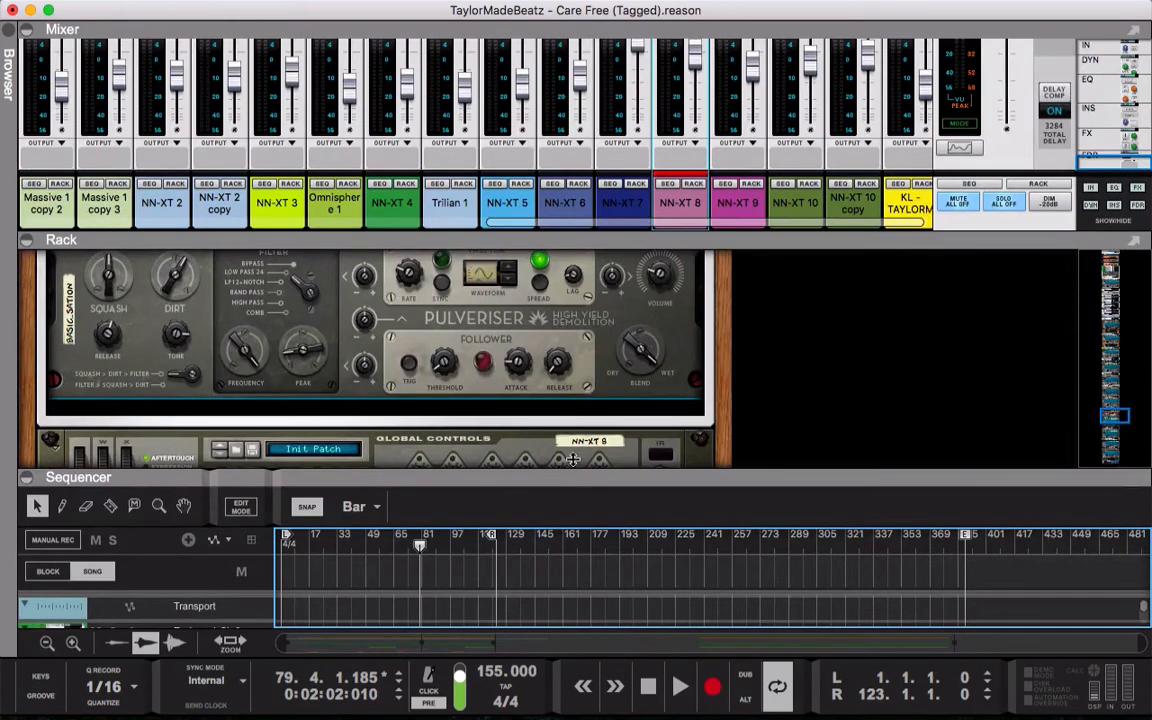
scroll(686, 108, "up", 3)
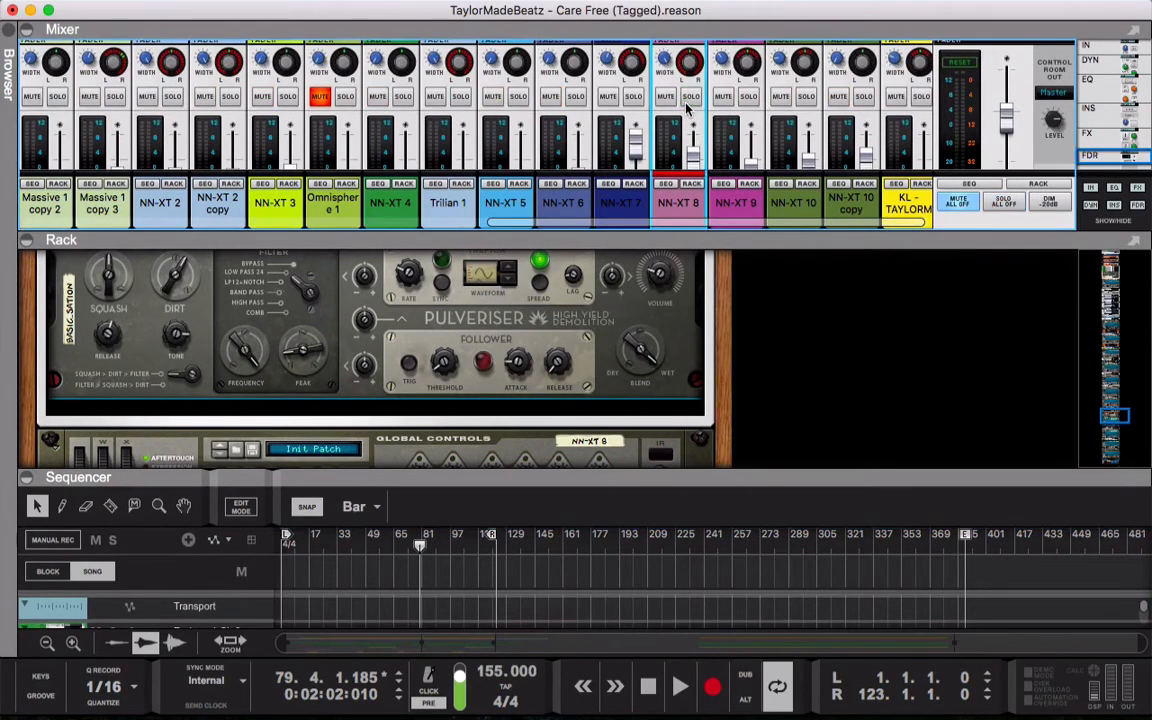
left_click(406, 553)
key("space")
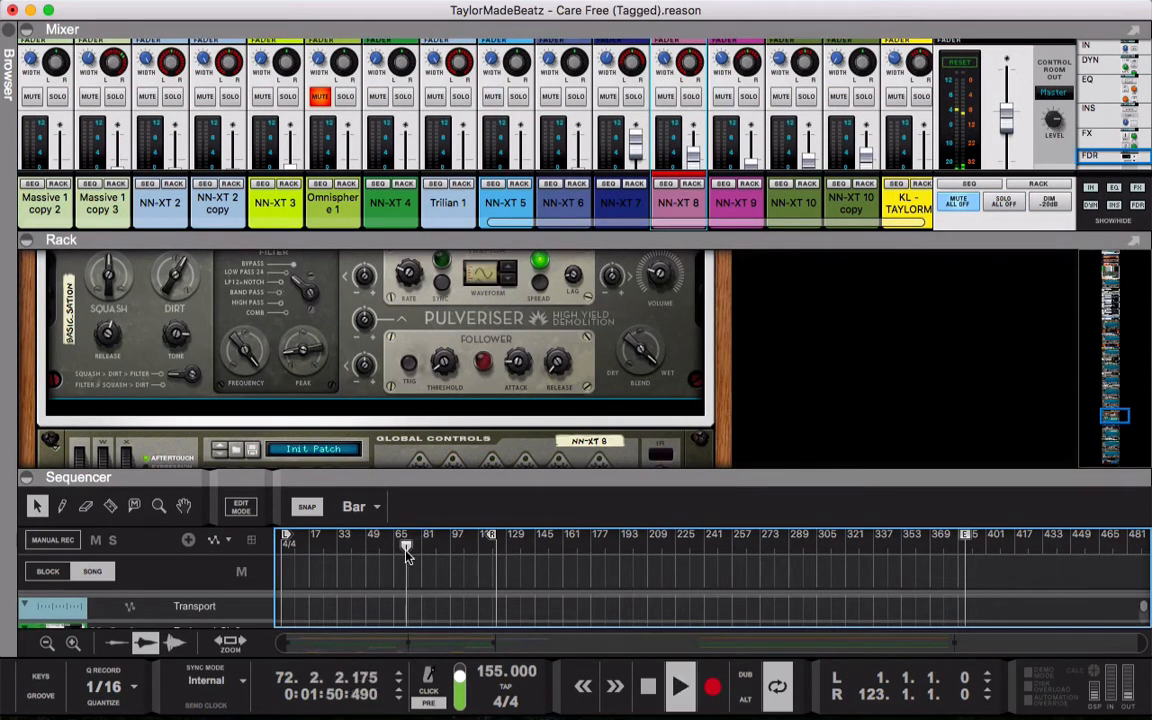
left_click(396, 547)
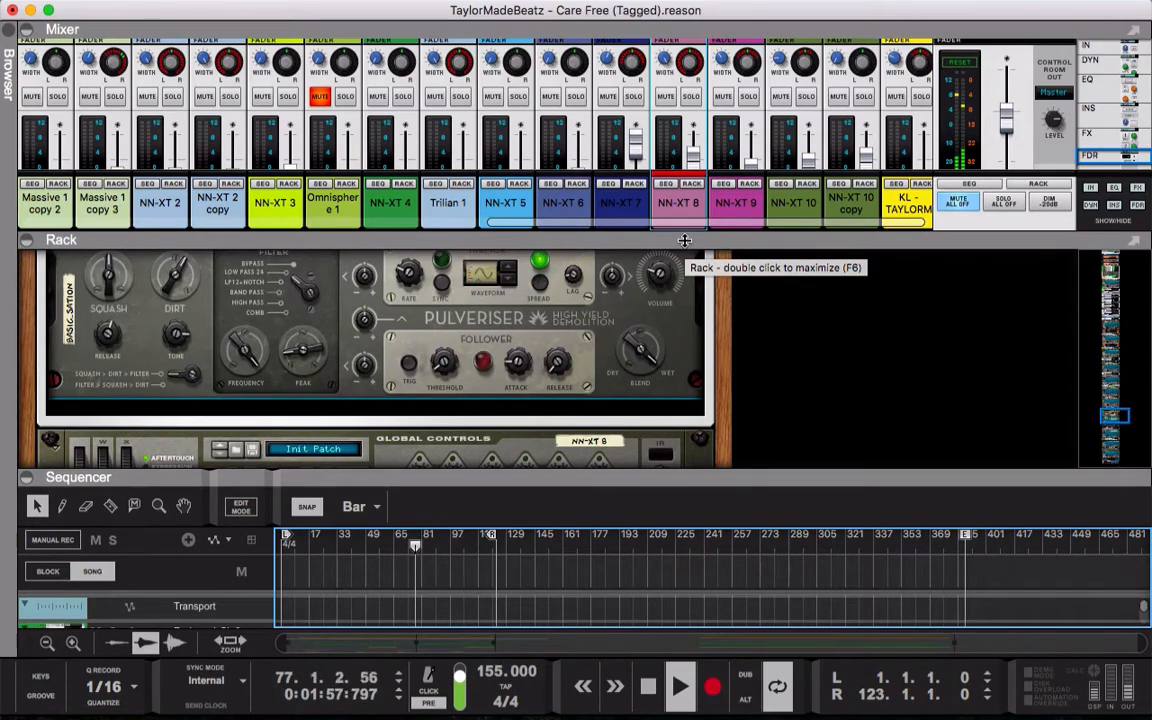
Enlarge the mixer, look through the channels' levels during playback and solo the NN-XT 5 channel
left_click_drag(684, 240, 682, 486)
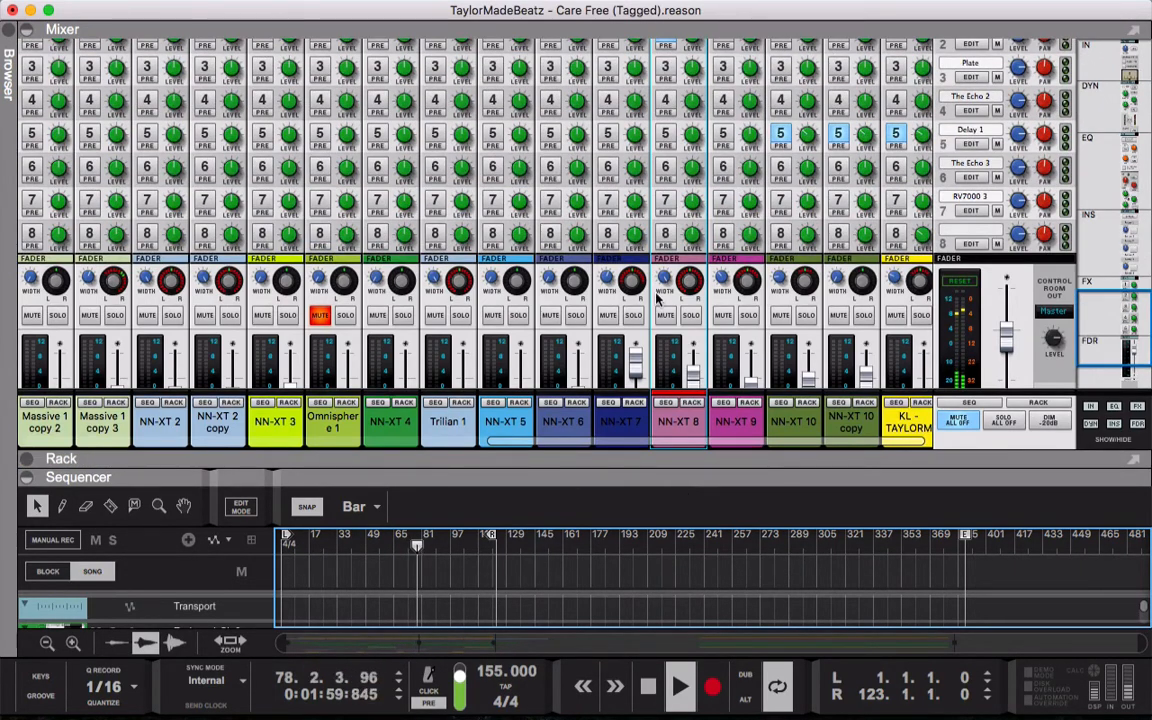
scroll(658, 300, "down", 3)
scroll(655, 299, "left", 10)
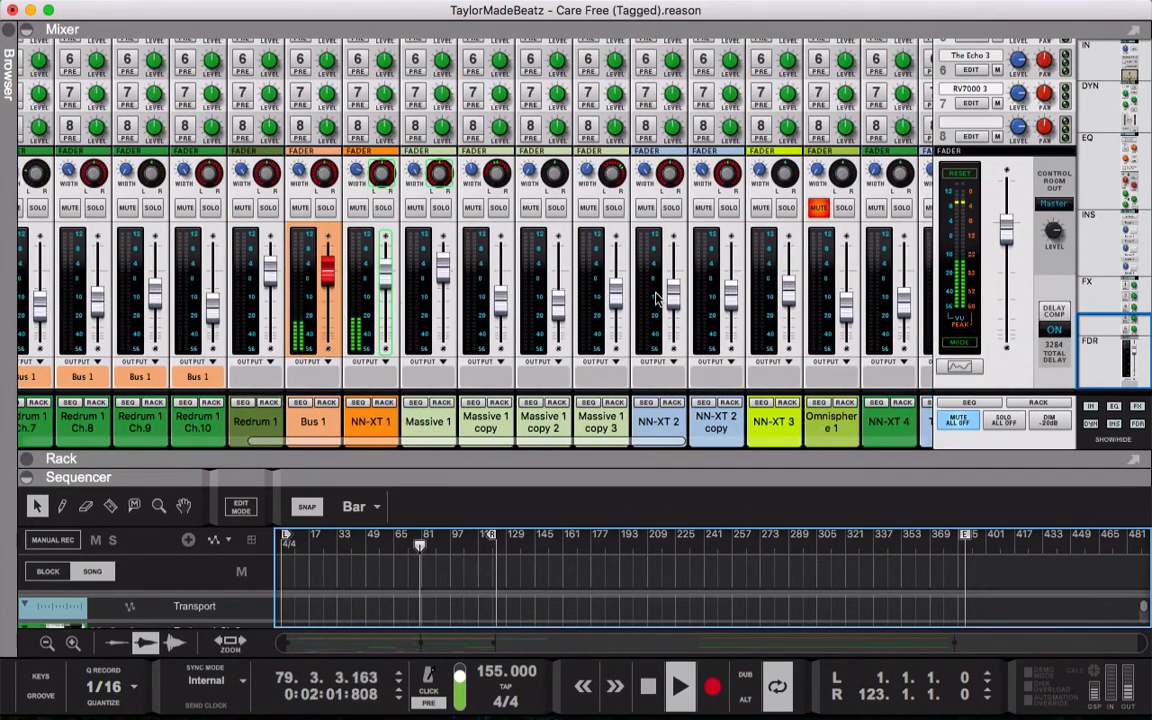
scroll(655, 298, "right", 10)
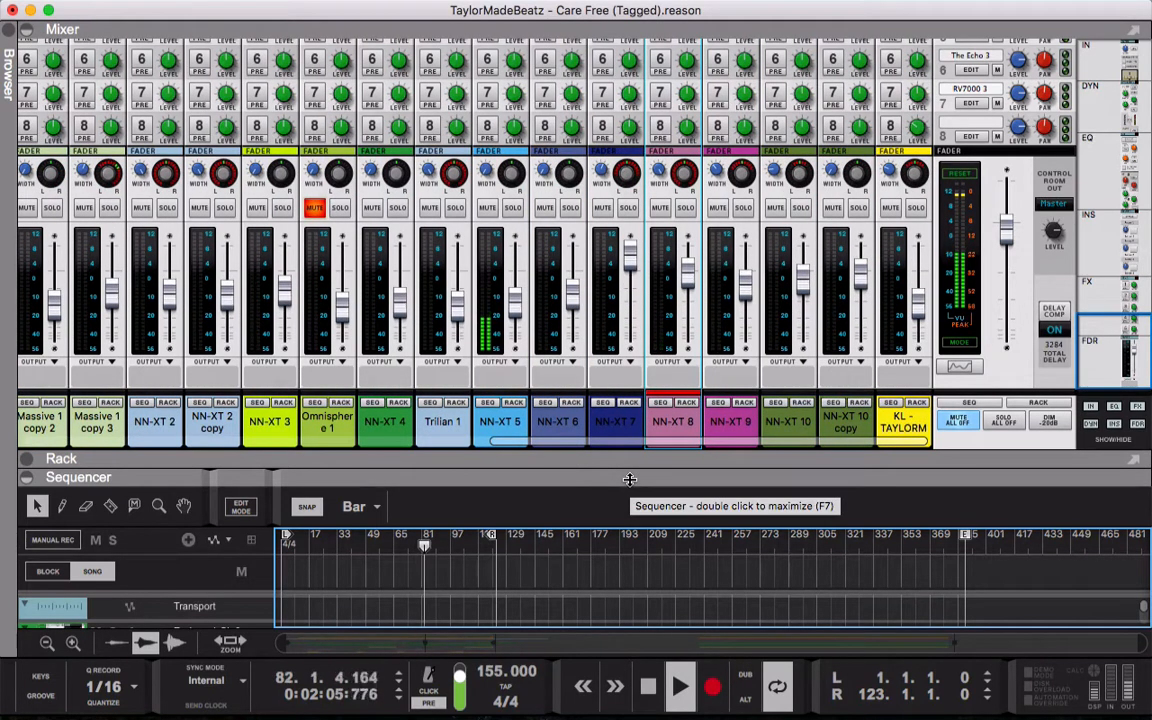
left_click(514, 209)
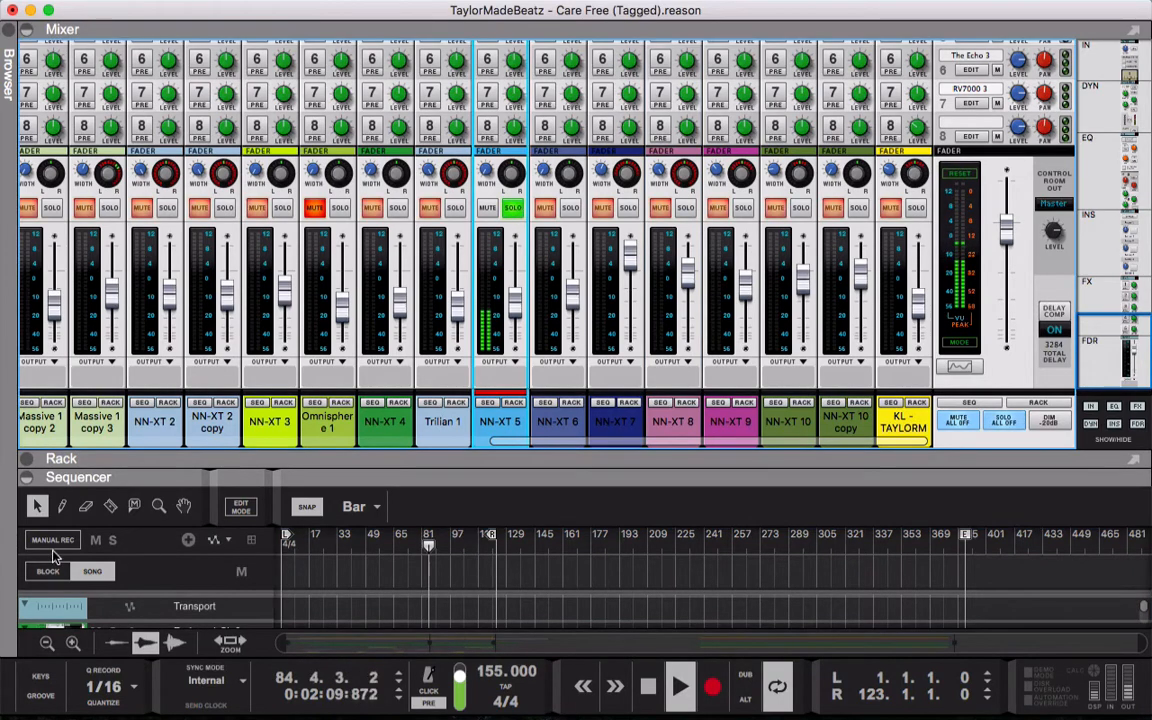
Hide the sequencer, show the rack and expand the NN-XT 5 mix channel to display its insert effects area
left_click(30, 481)
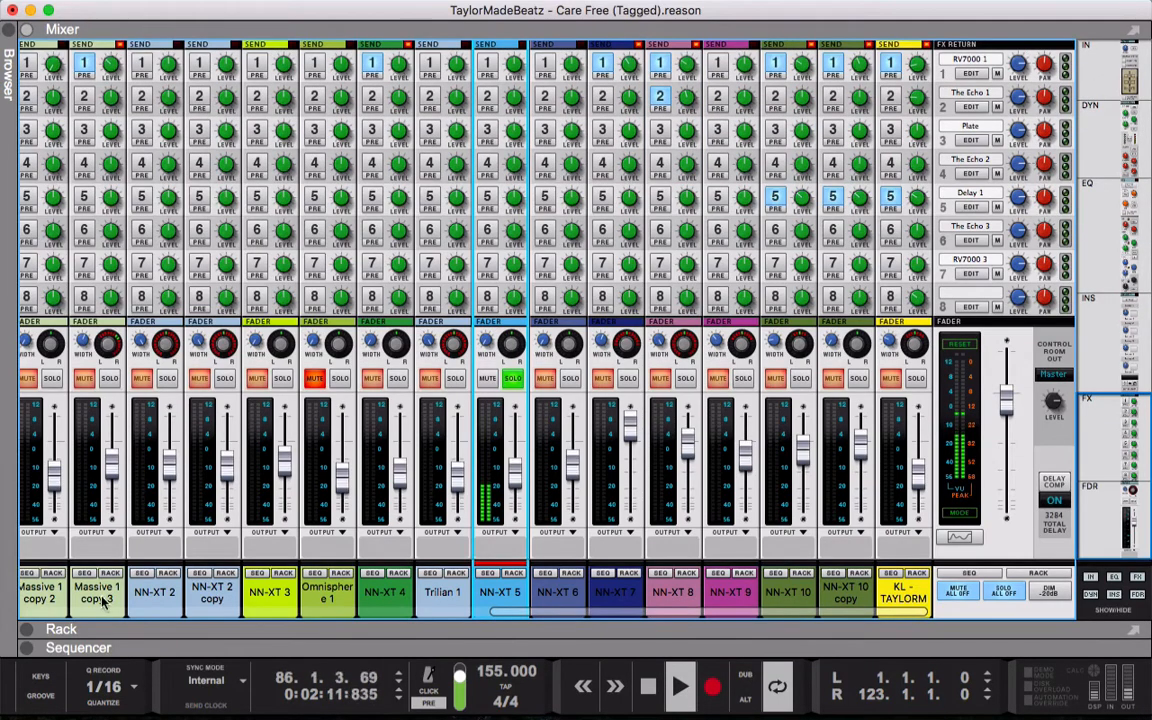
left_click(38, 622)
scroll(283, 468, "down", 10)
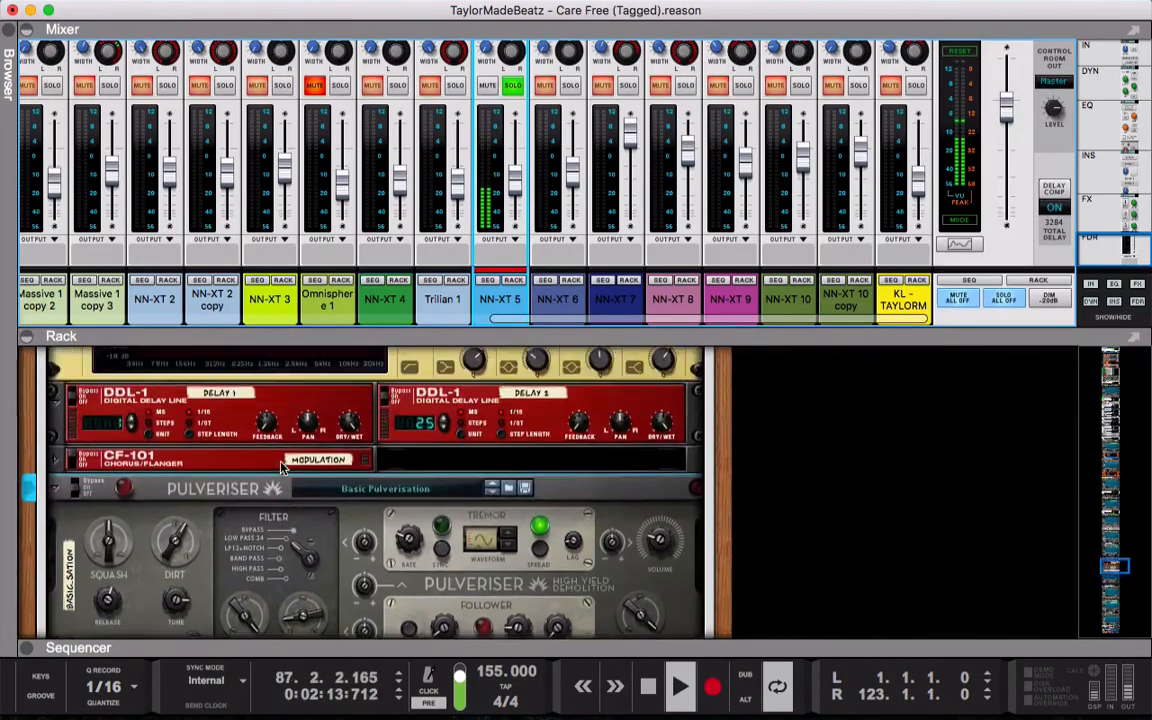
scroll(283, 468, "up", 8)
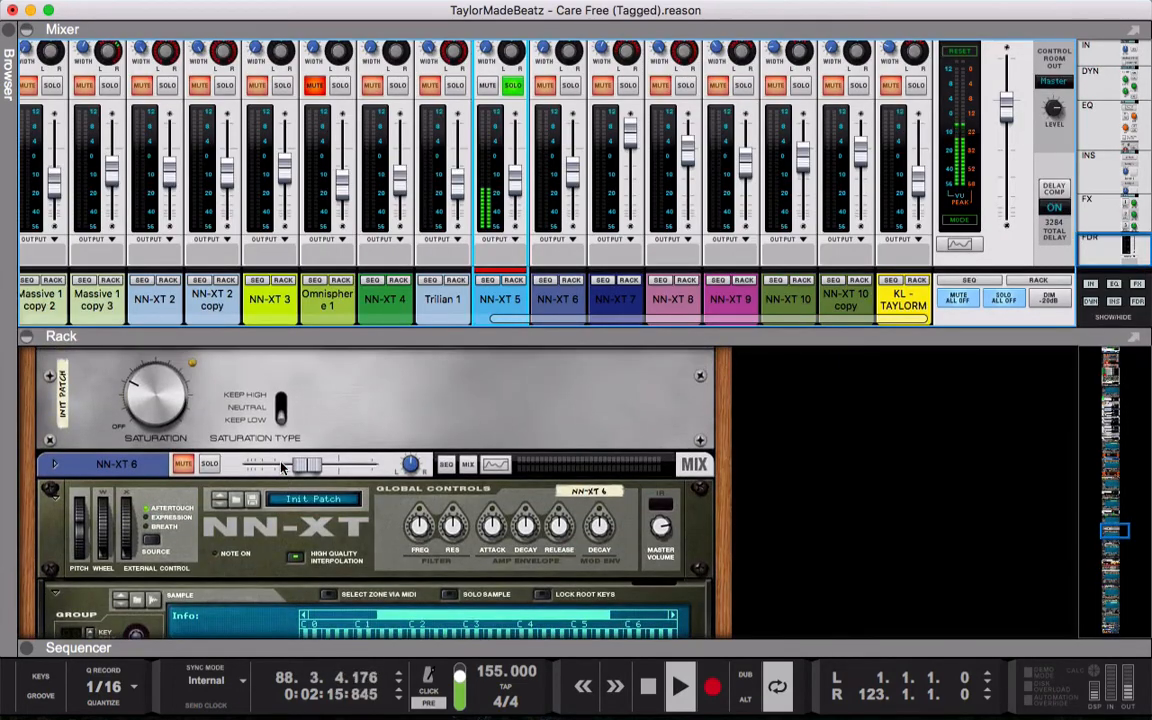
scroll(283, 468, "up", 5)
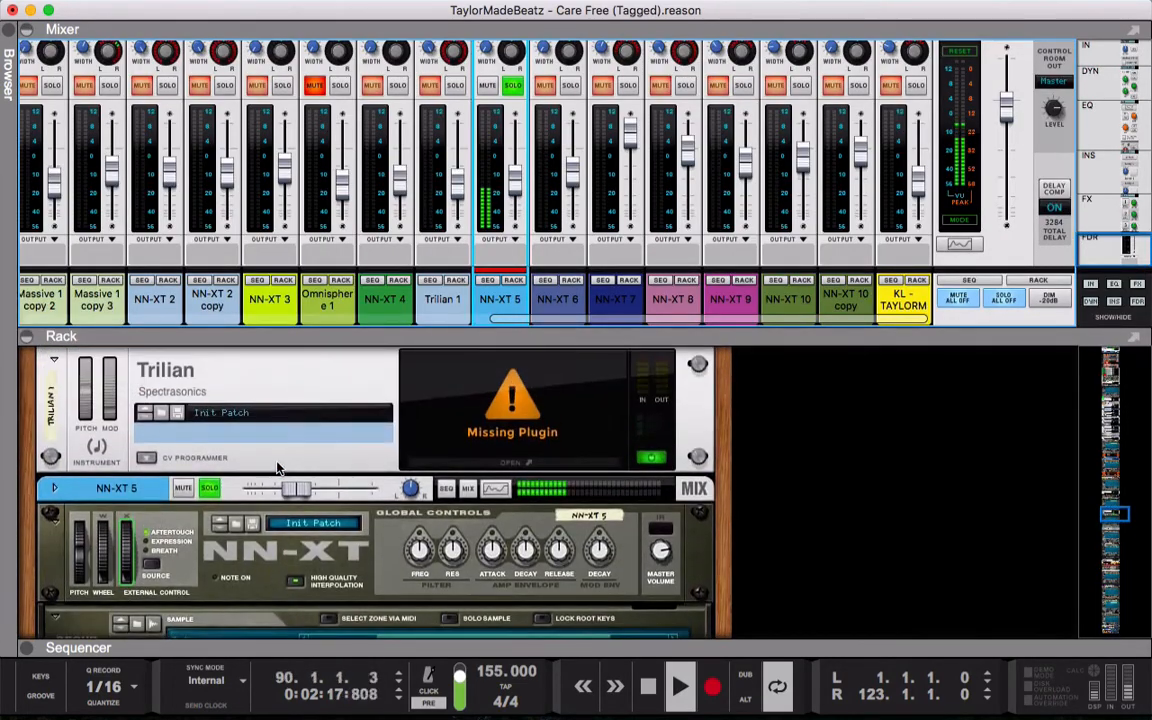
left_click(55, 487)
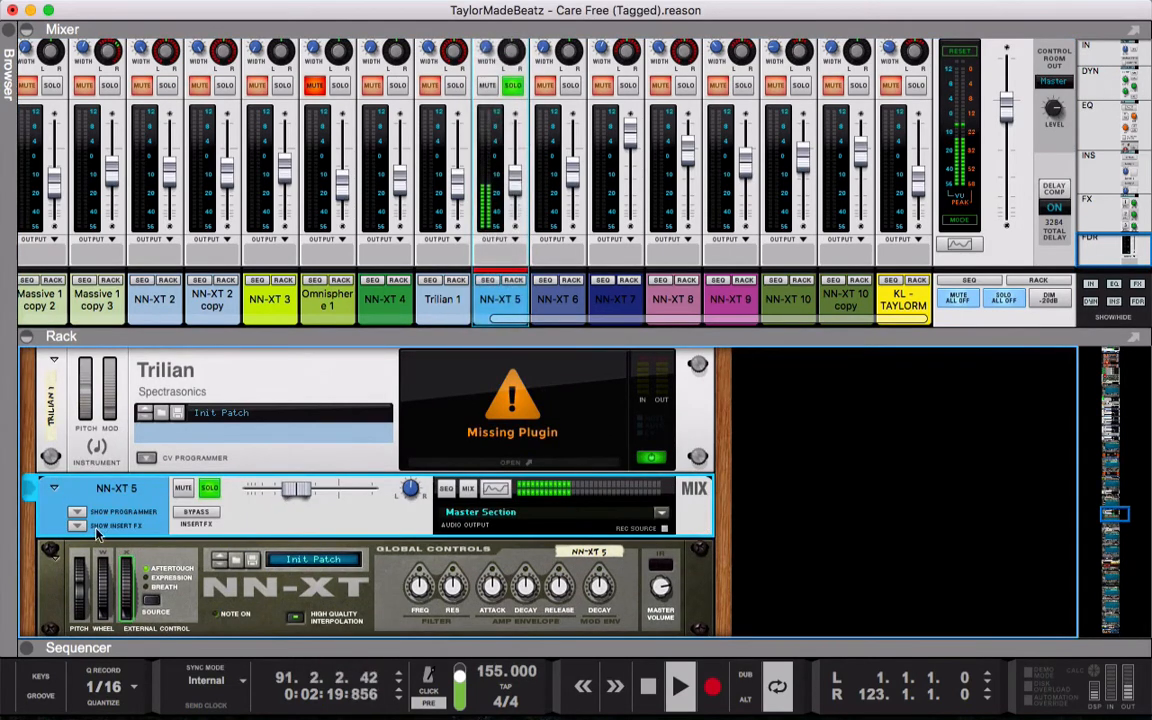
left_click(77, 526)
Add an ECF-42 Envelope Controlled Filter to the NN-XT 5 channel's insert effects
right_click(236, 551)
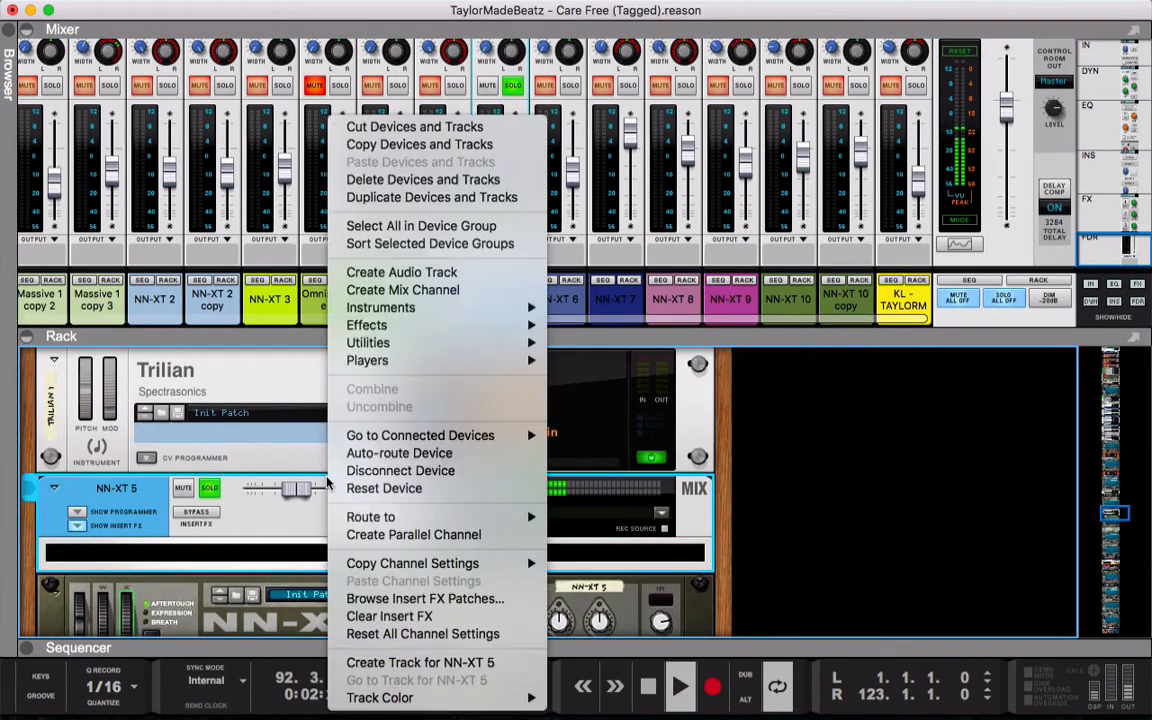
left_click(167, 549)
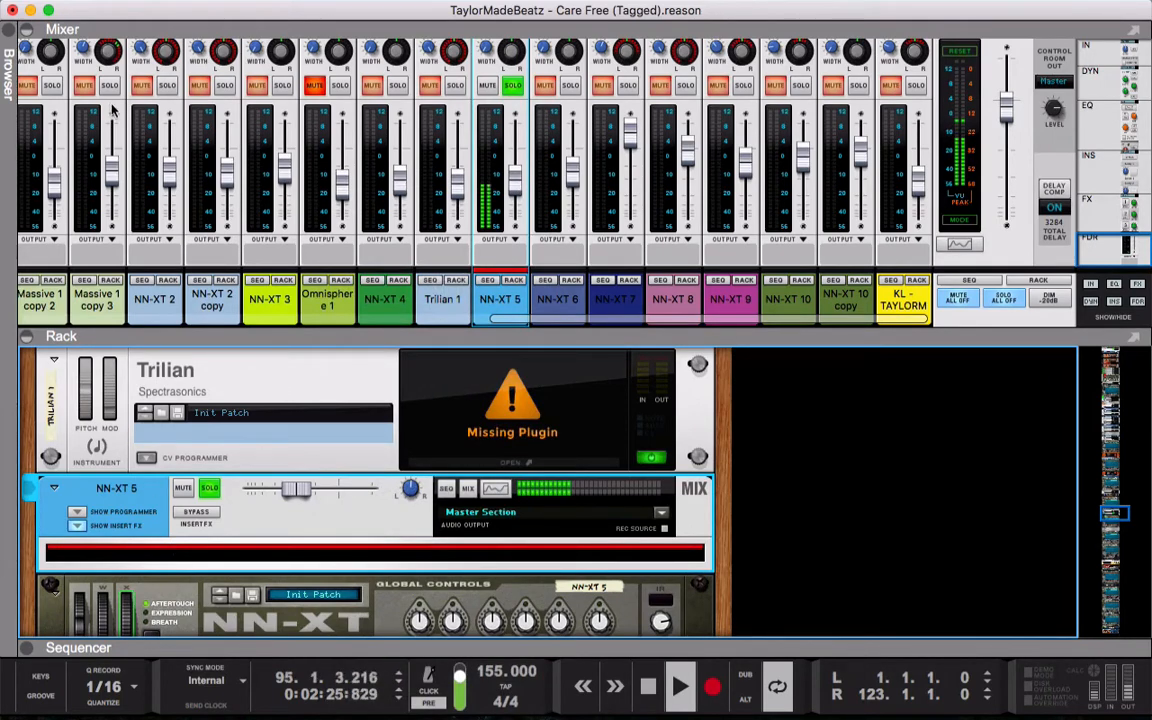
right_click(312, 560)
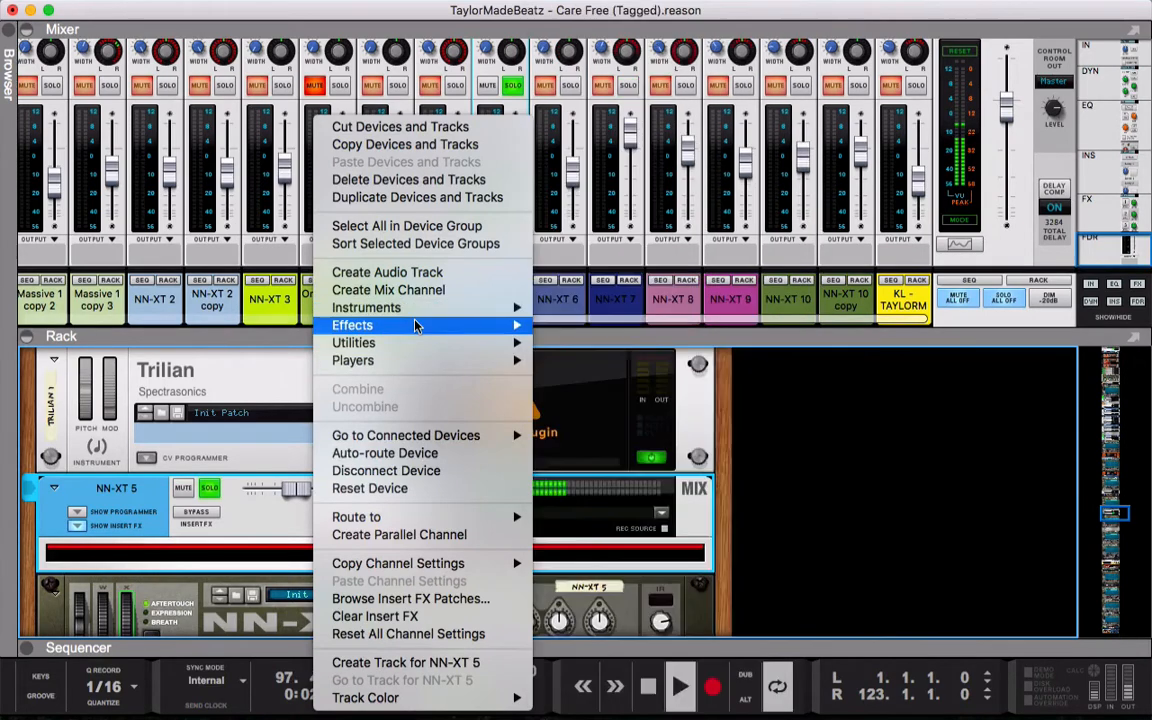
mouse_move(416, 325)
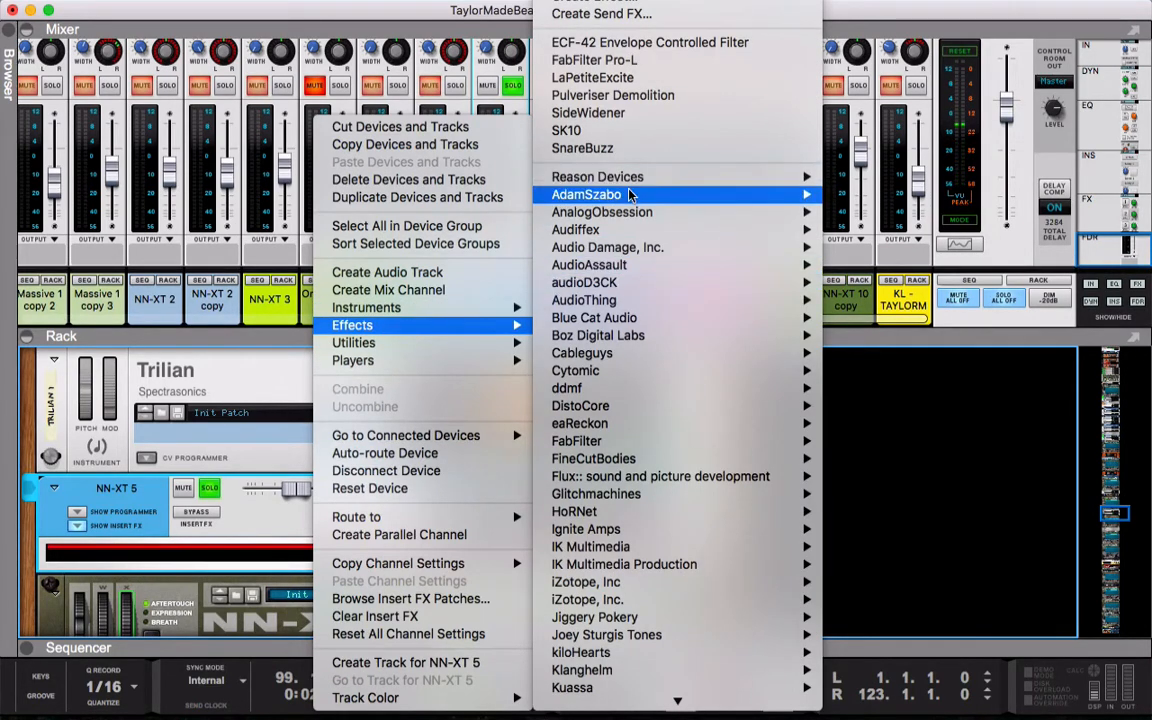
mouse_move(630, 194)
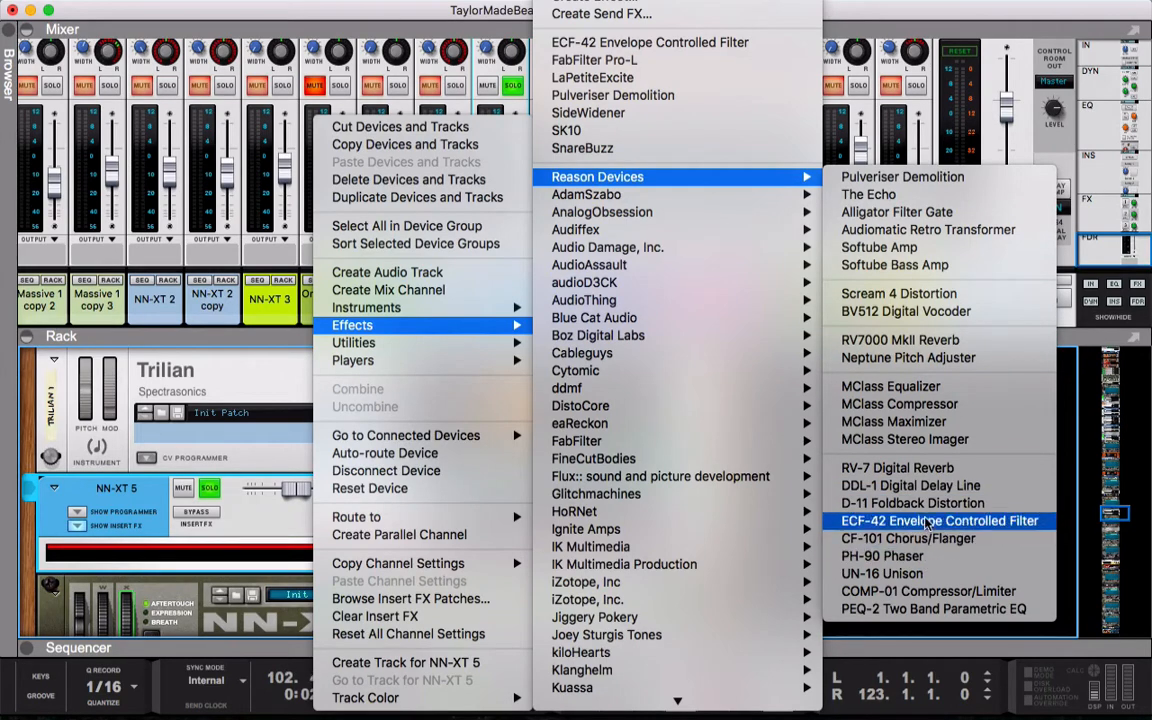
left_click(927, 522)
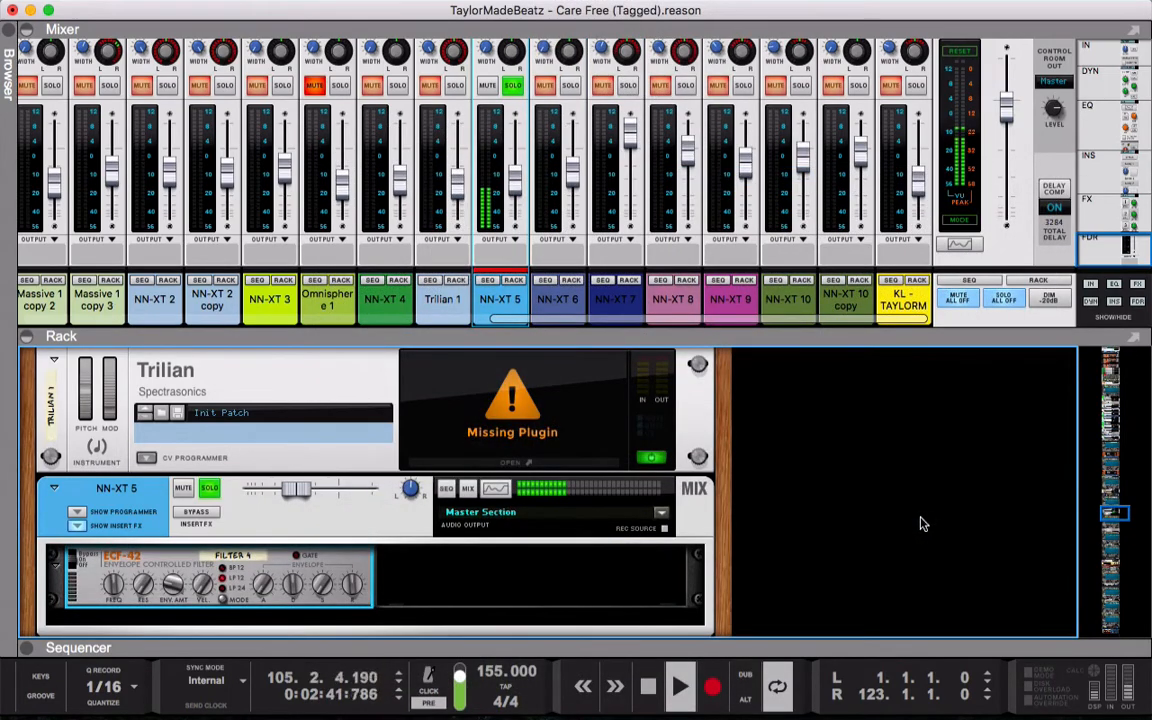
On the back of the rack, cable NN-XT 5's insert sends to the ECF-42 inputs and its outputs to the insert returns
key("Tab")
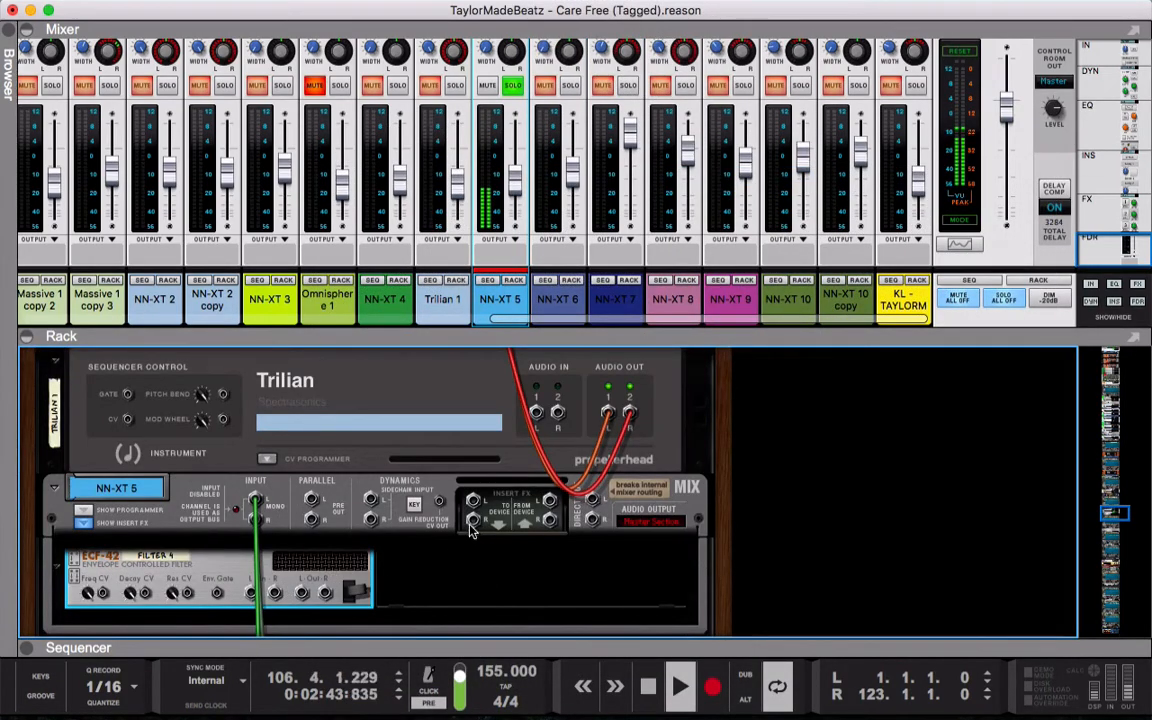
left_click_drag(473, 501, 254, 593)
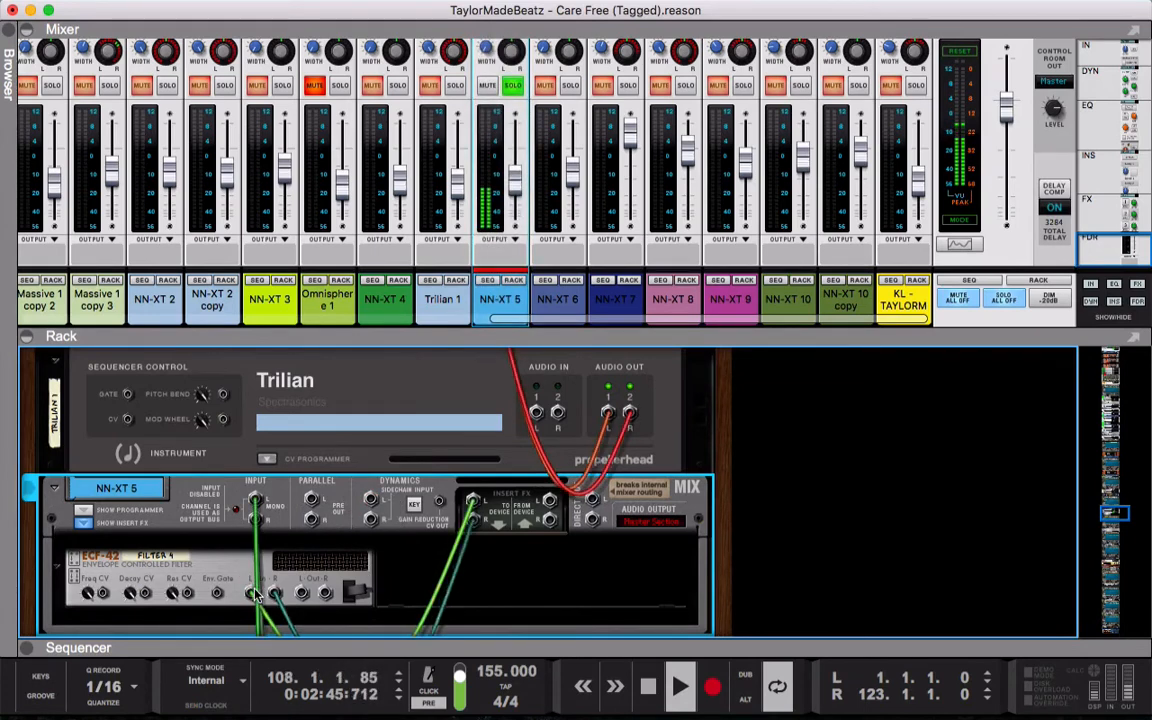
left_click_drag(548, 500, 302, 596)
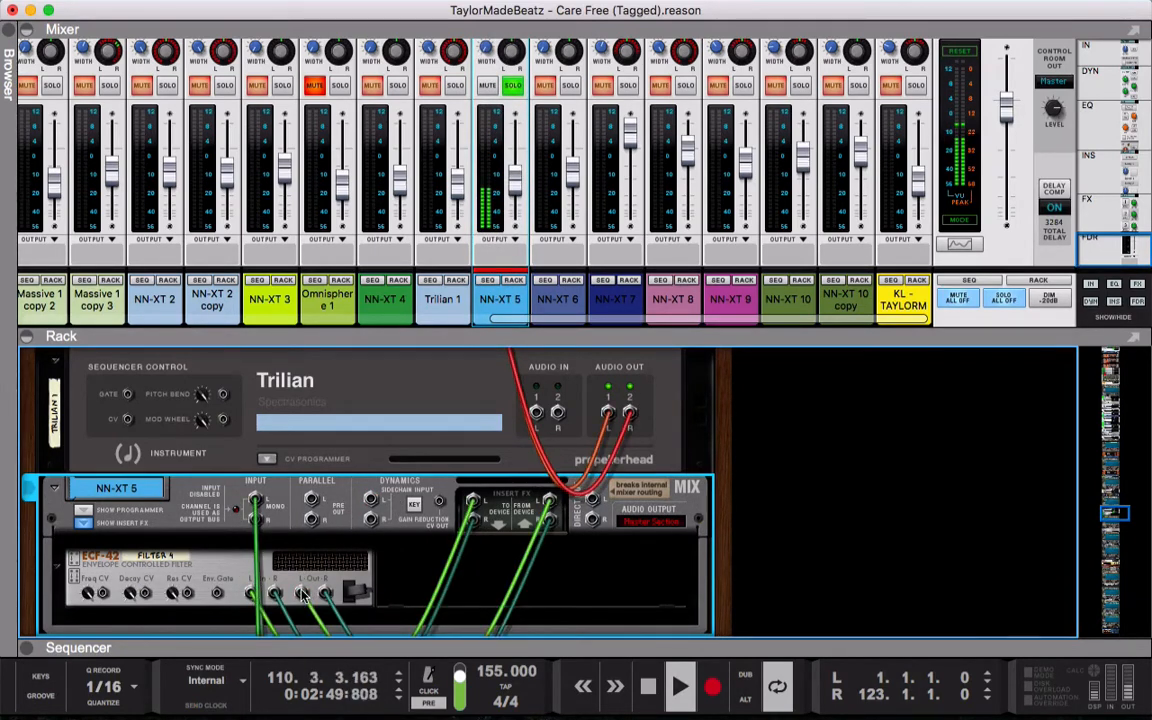
key("Tab")
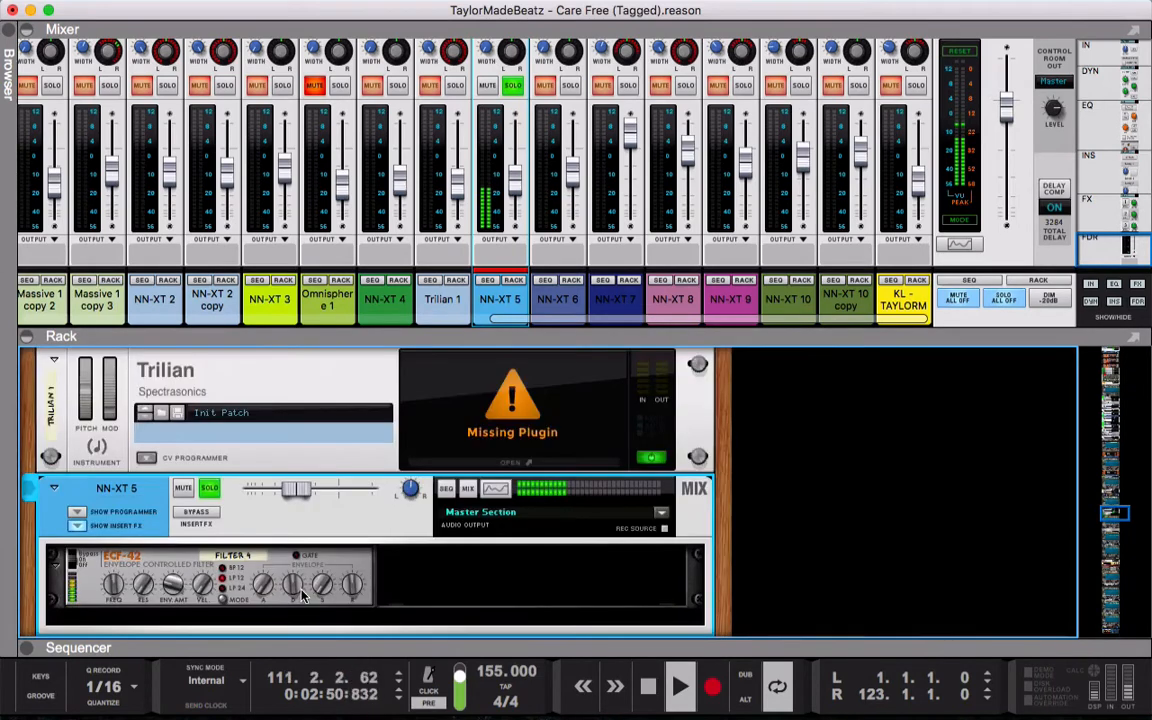
Select the ECF-42 filter, replay the song from the start and unsolo the NN-XT 5 channel
left_click(140, 585)
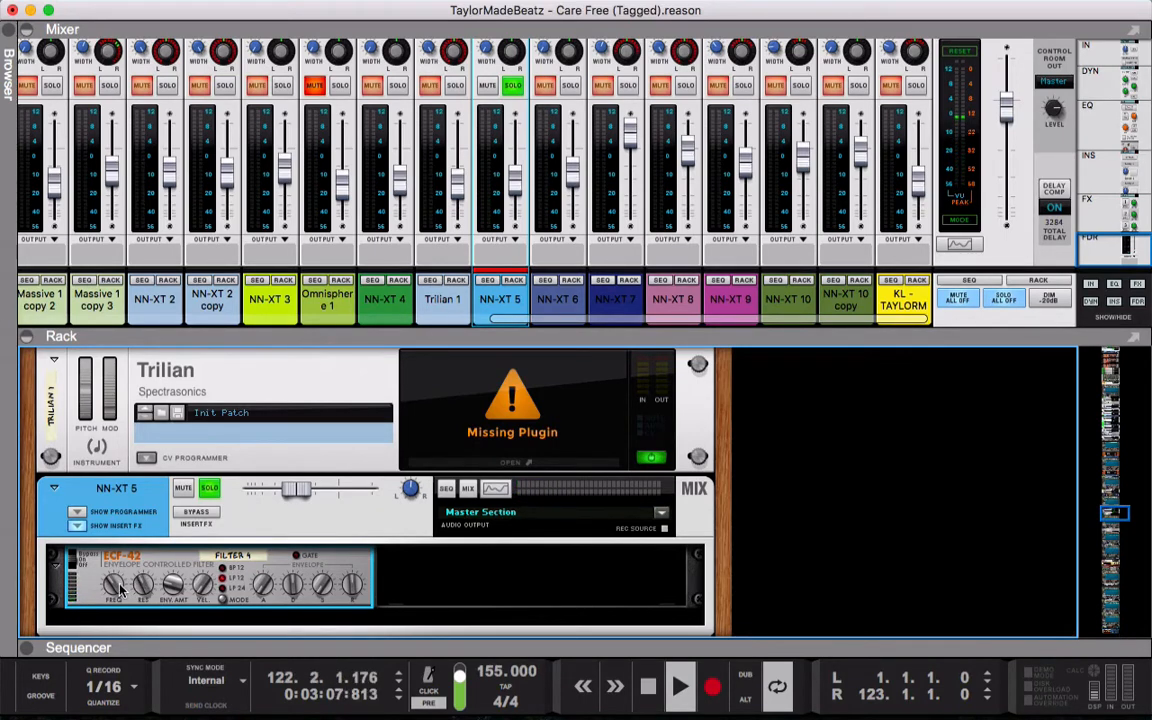
left_click(588, 681)
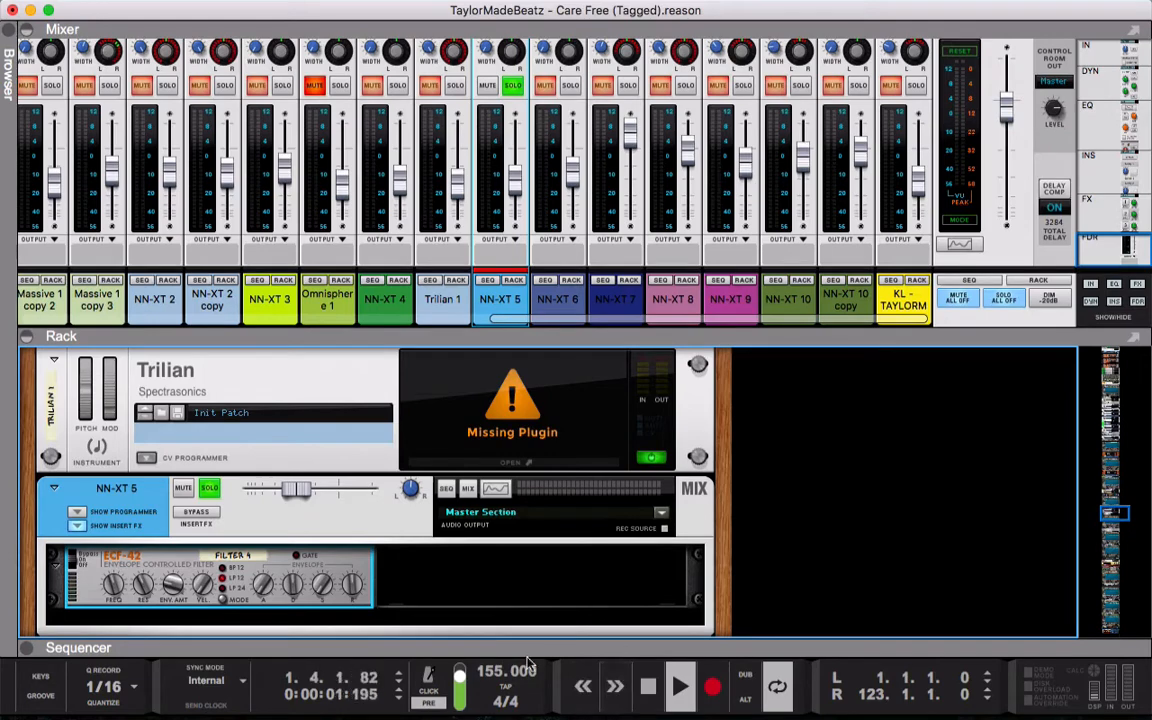
key("space")
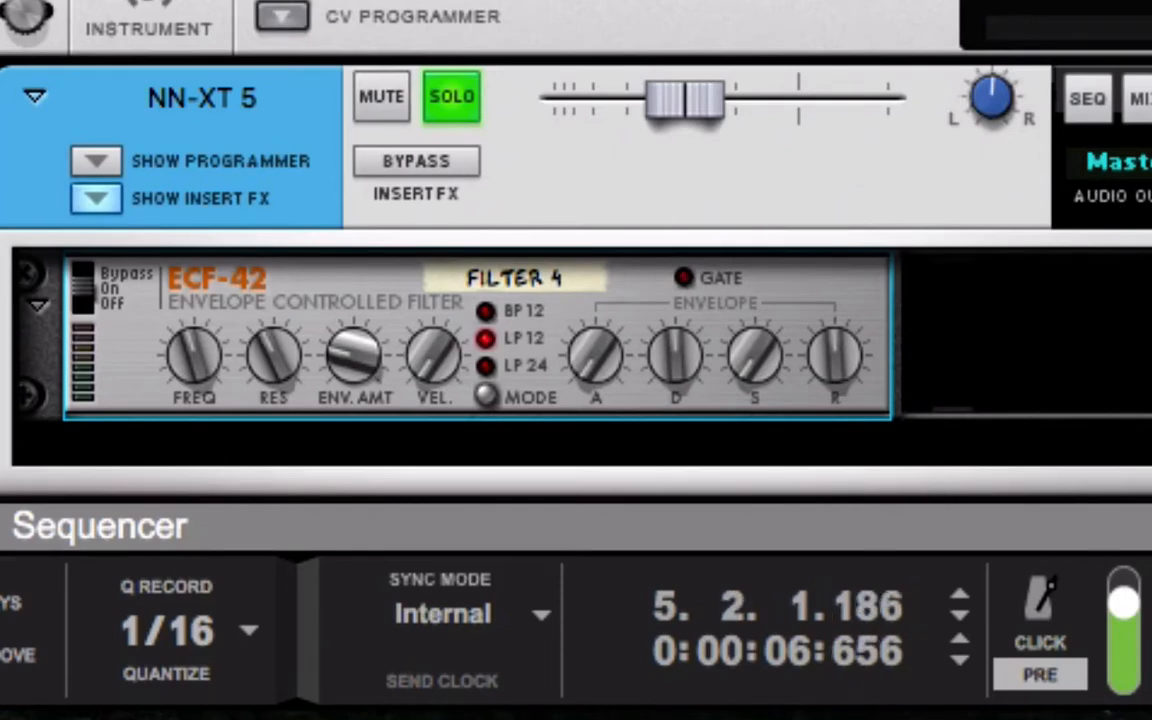
left_click(479, 94)
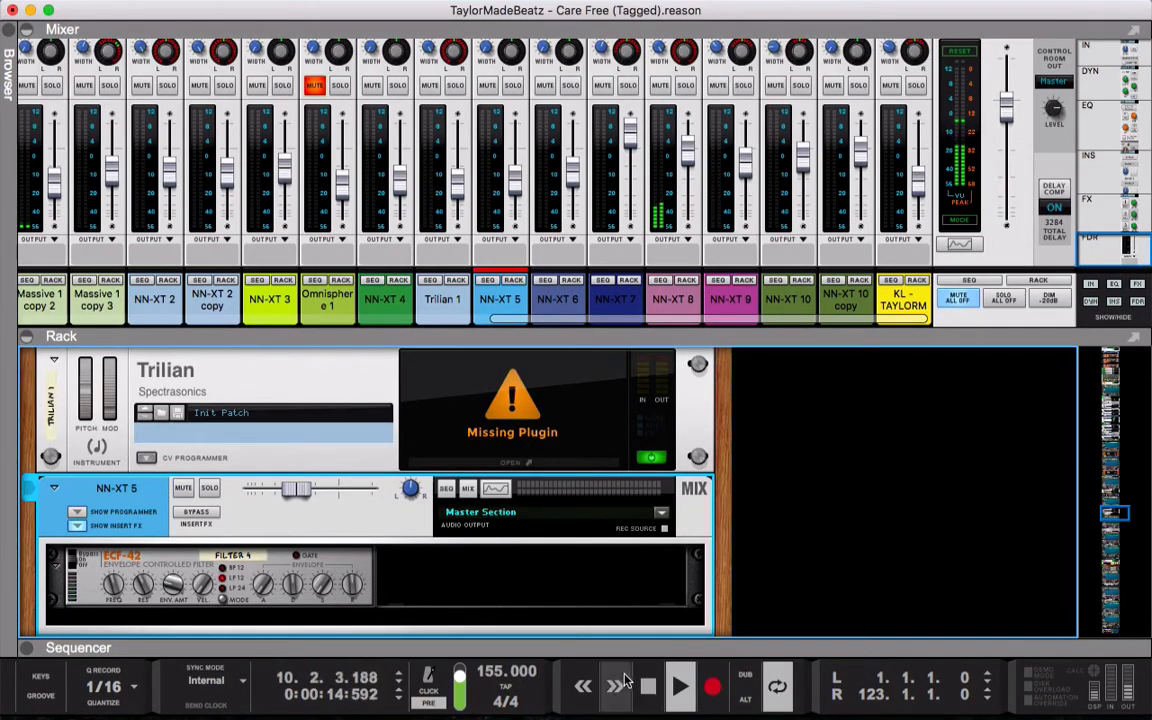
Show and enlarge the sequencer, play the full mix from around bar 23 and select the NN-XT 5 channel
left_click(26, 647)
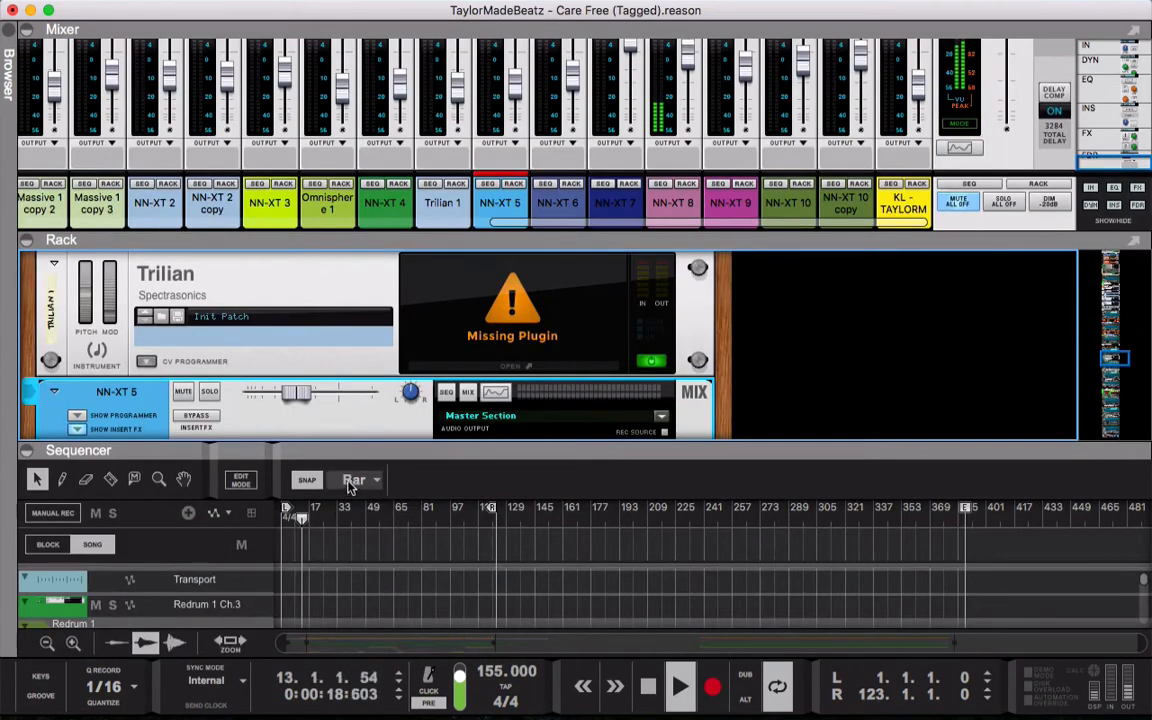
left_click_drag(305, 450, 366, 237)
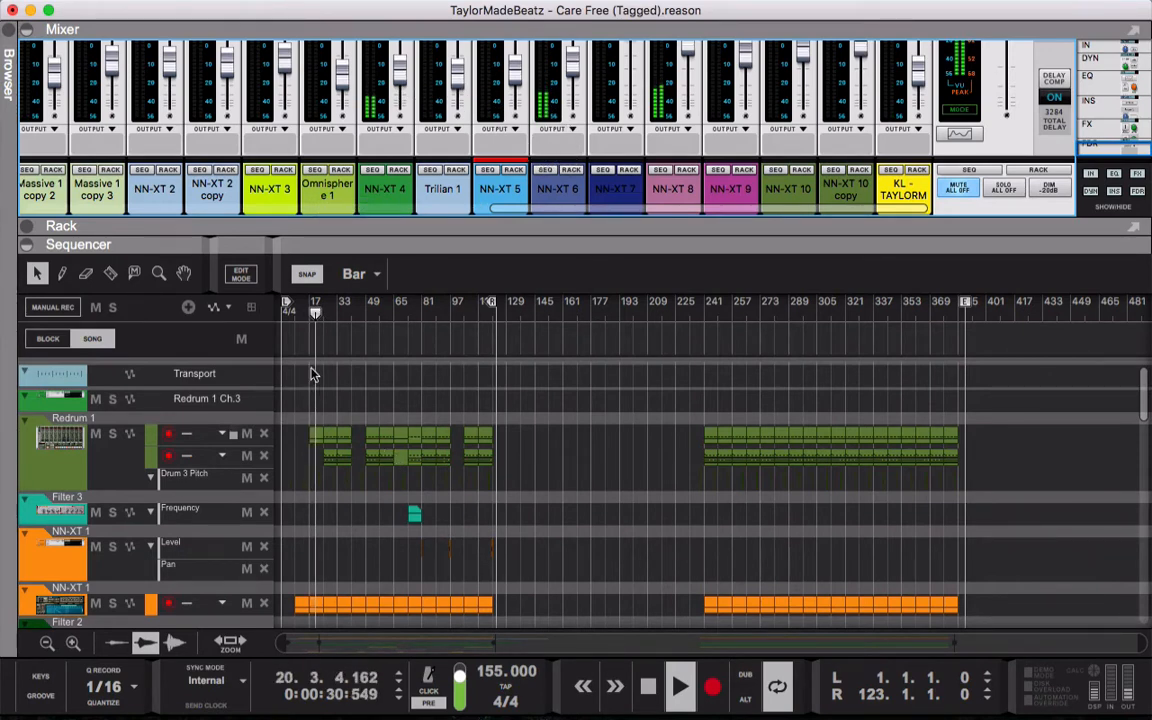
left_click(322, 324)
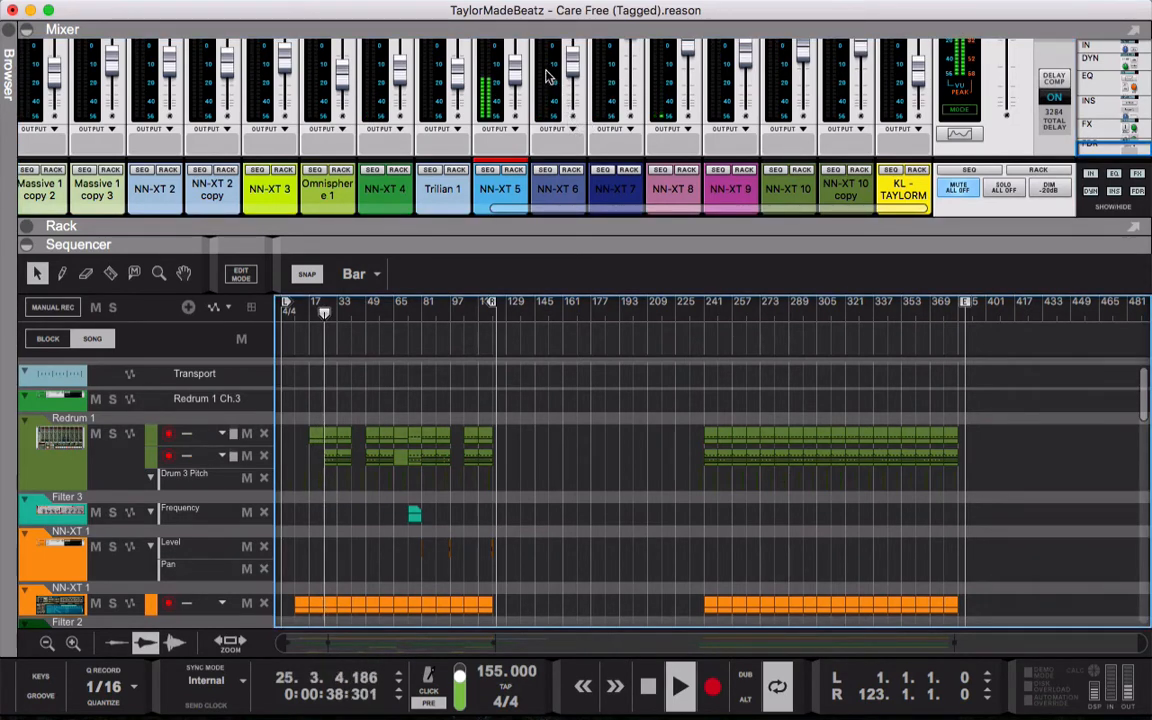
left_click(517, 77)
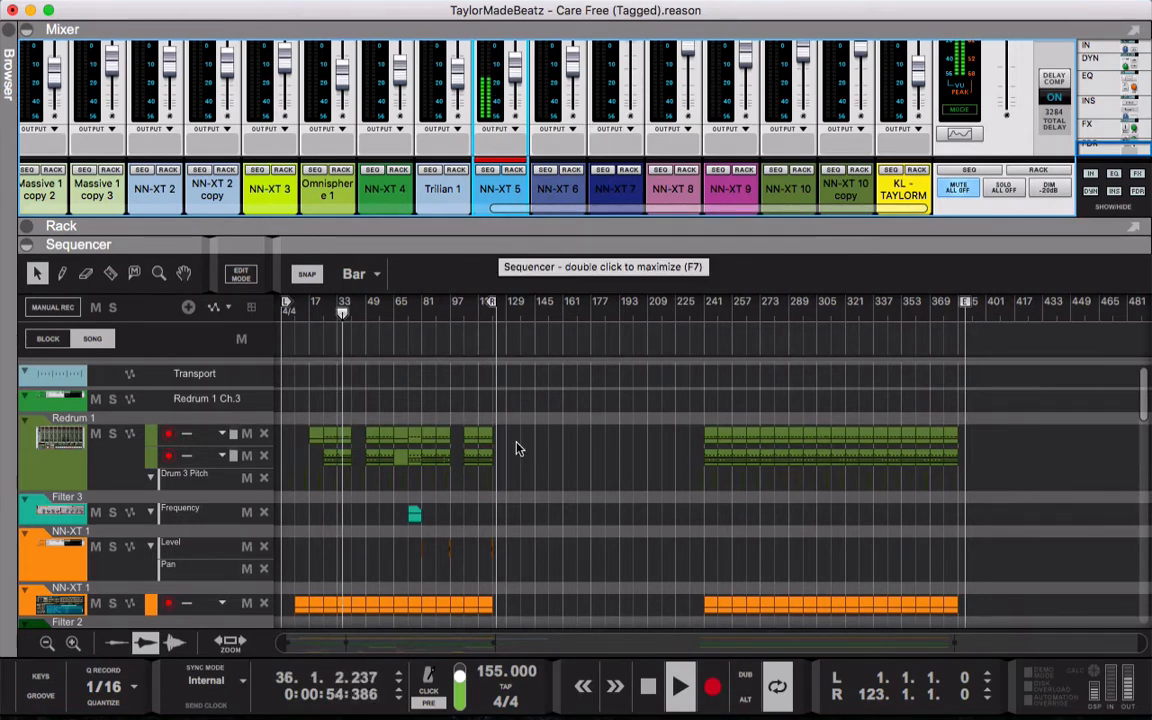
Look through the sequencer tracks, enlarge the mixer and examine the levels and routing across all channels
scroll(514, 445, "down", 5)
scroll(516, 448, "down", 3)
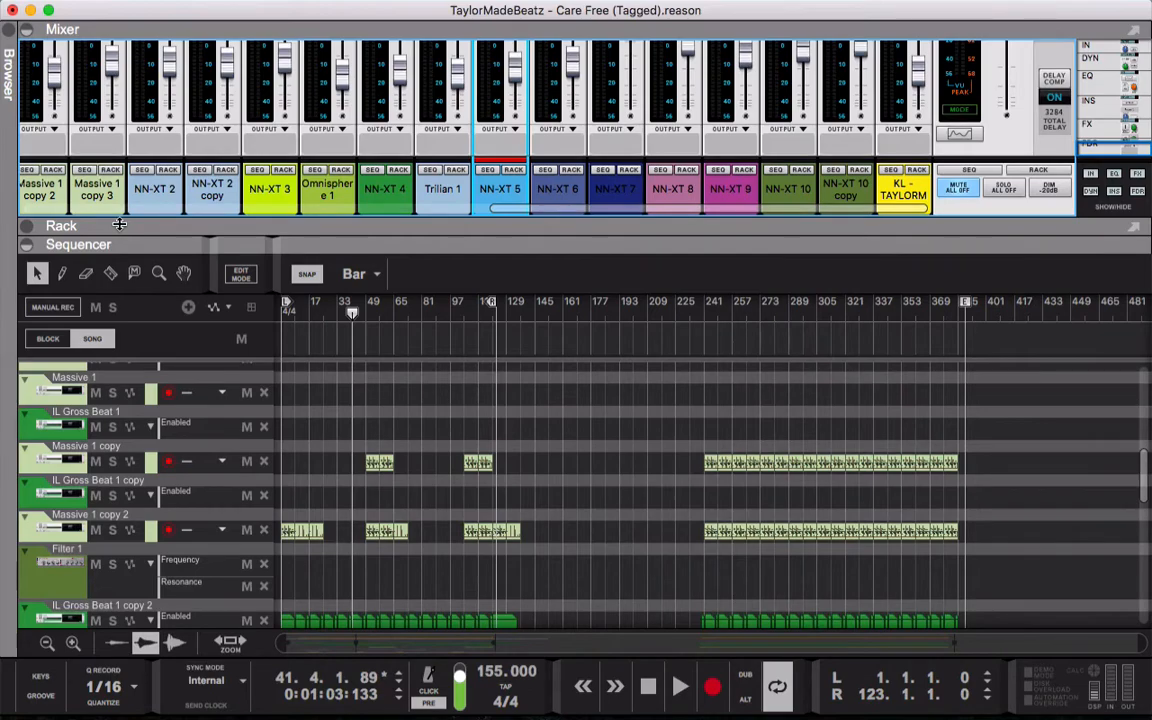
left_click_drag(119, 225, 141, 457)
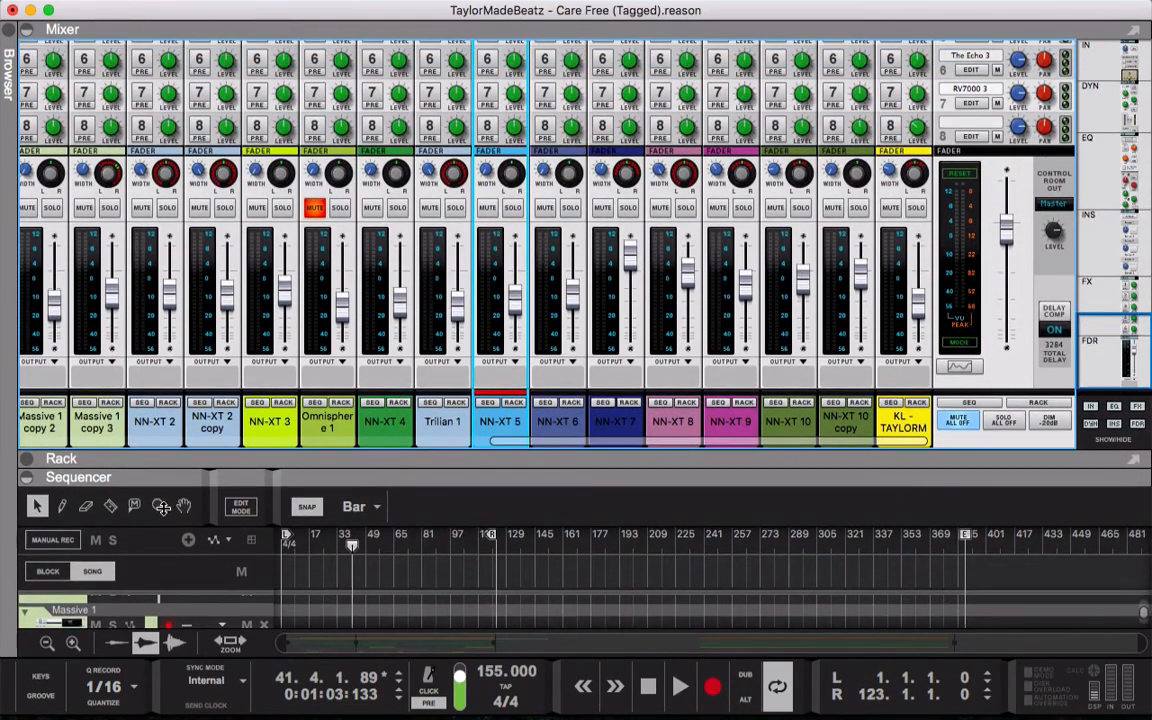
scroll(150, 320, "left", 10)
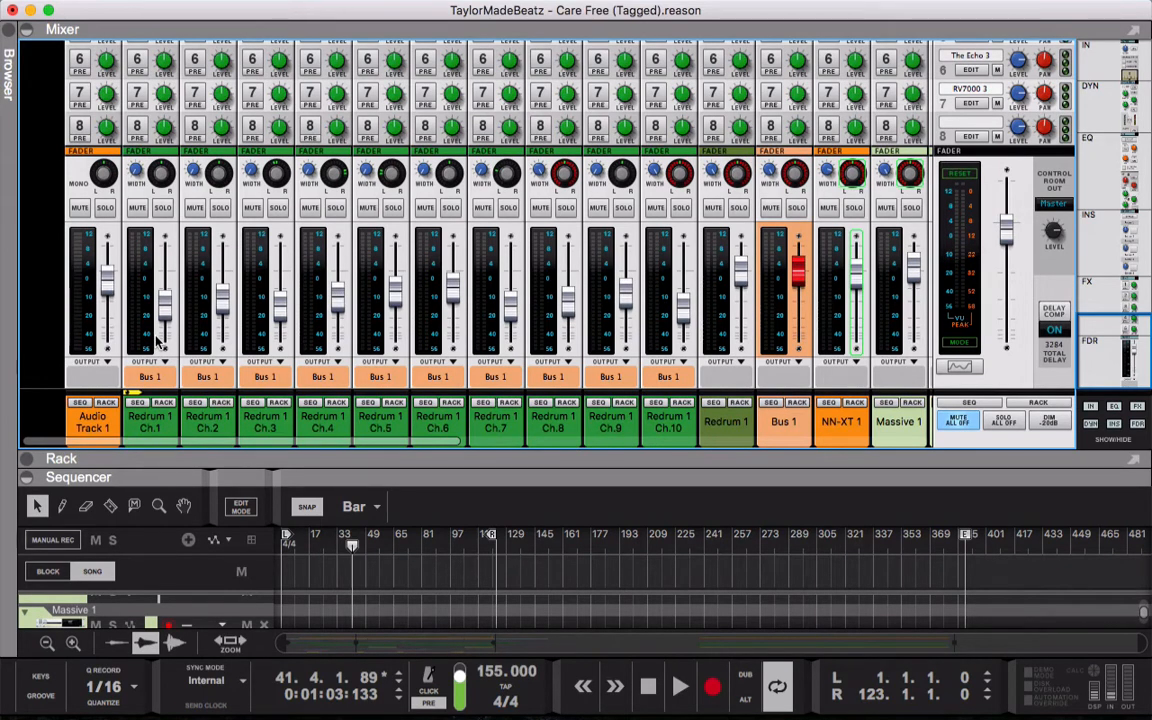
scroll(155, 342, "right", 8)
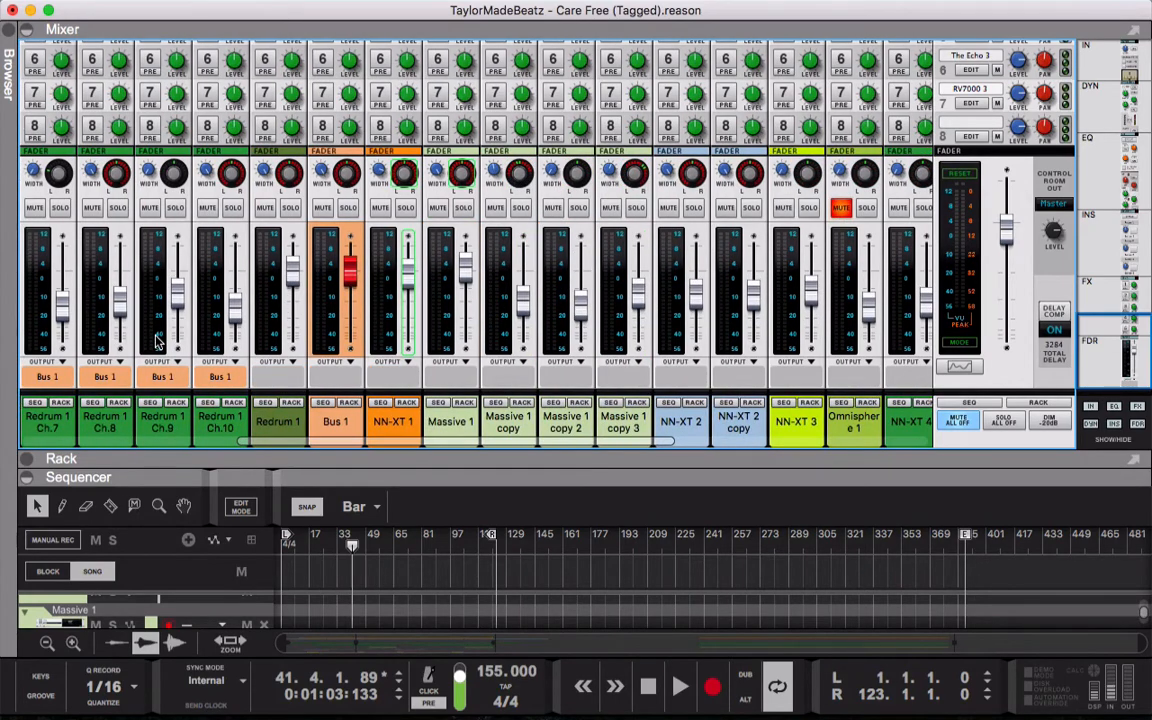
scroll(155, 342, "right", 9)
scroll(155, 342, "left", 6)
scroll(155, 342, "up", 1)
scroll(155, 342, "right", 6)
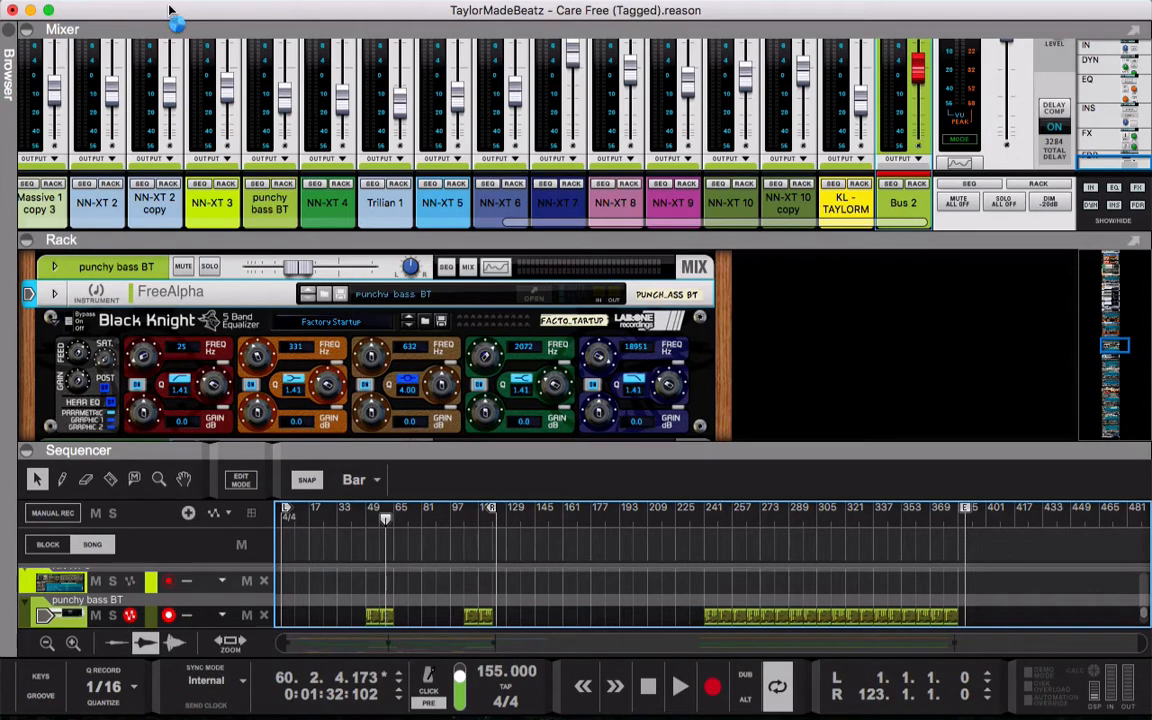
Undo the Bus 2 routing and route the channels from Bus 1 through the last one to a new output bus
key("super+z")
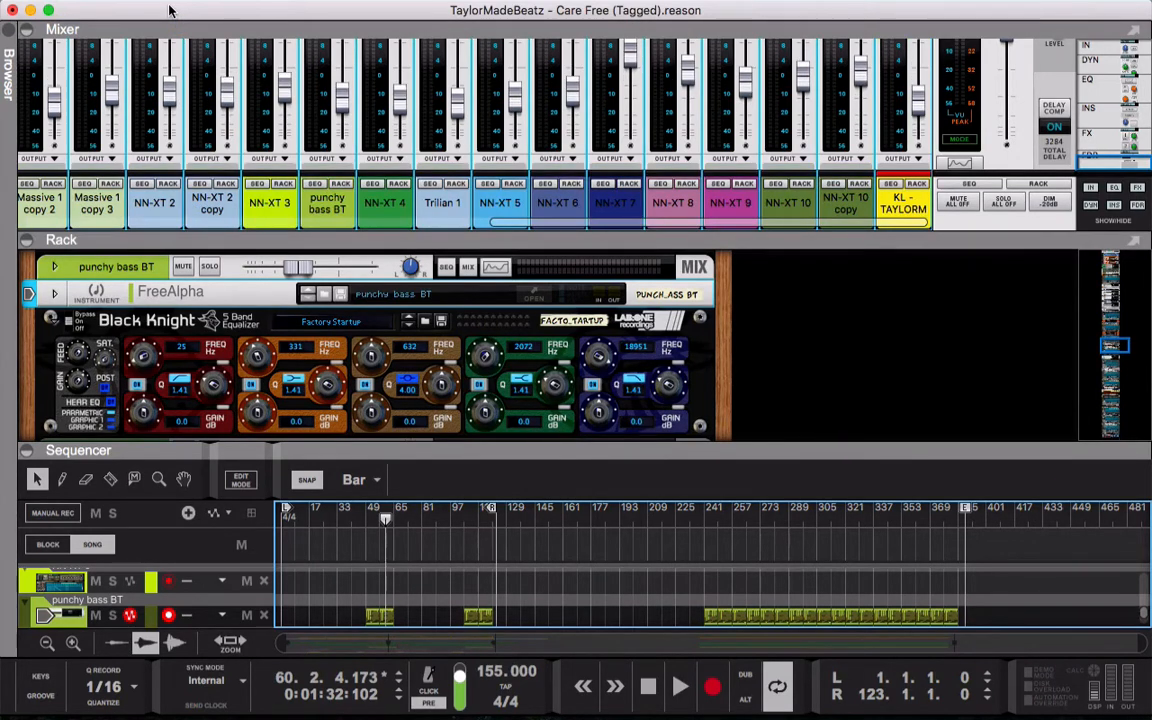
scroll(340, 130, "left", 5)
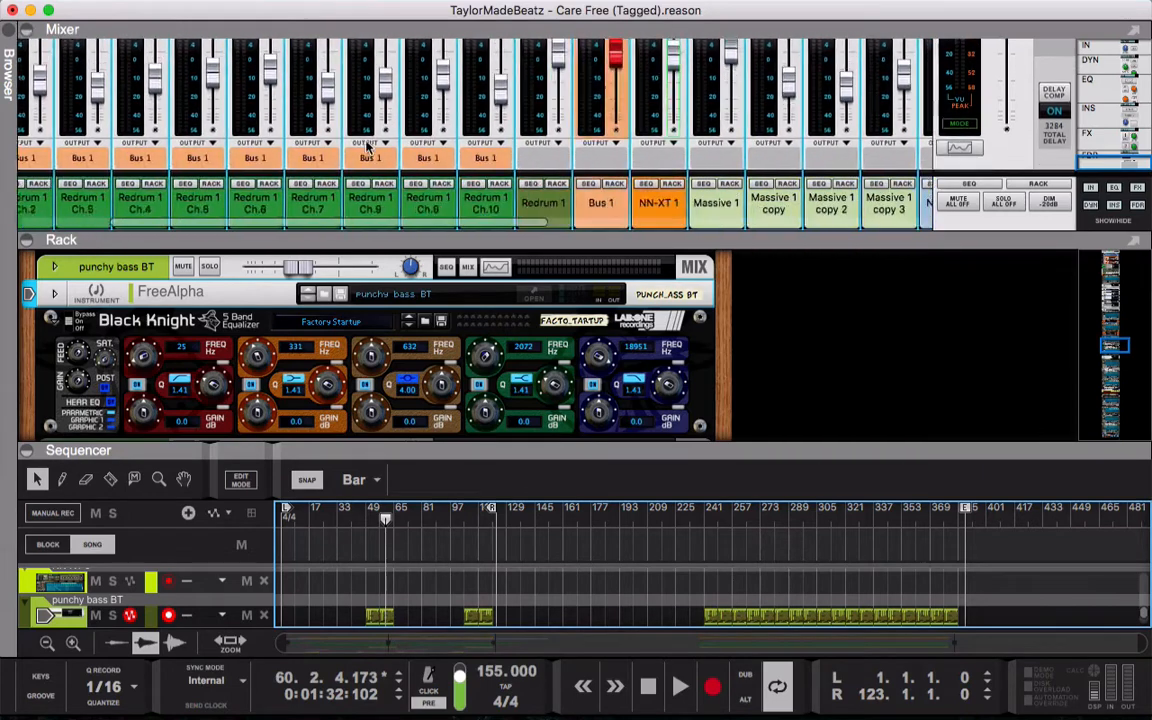
scroll(368, 150, "right", 6)
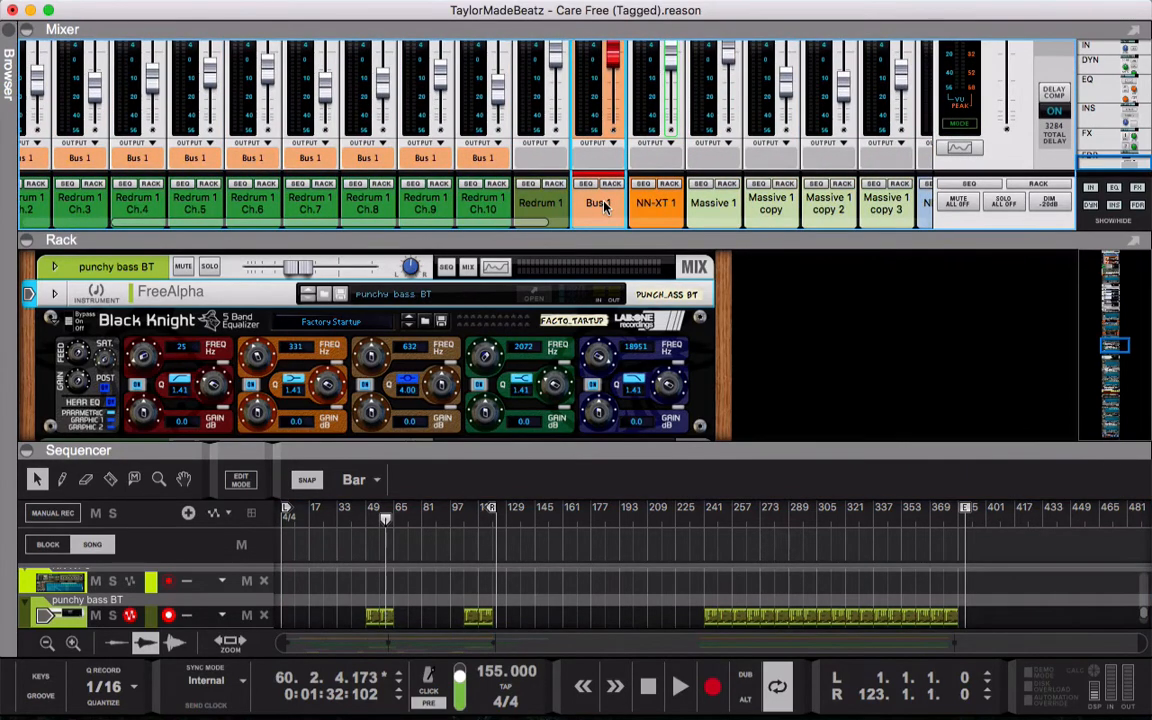
scroll(604, 208, "right", 6)
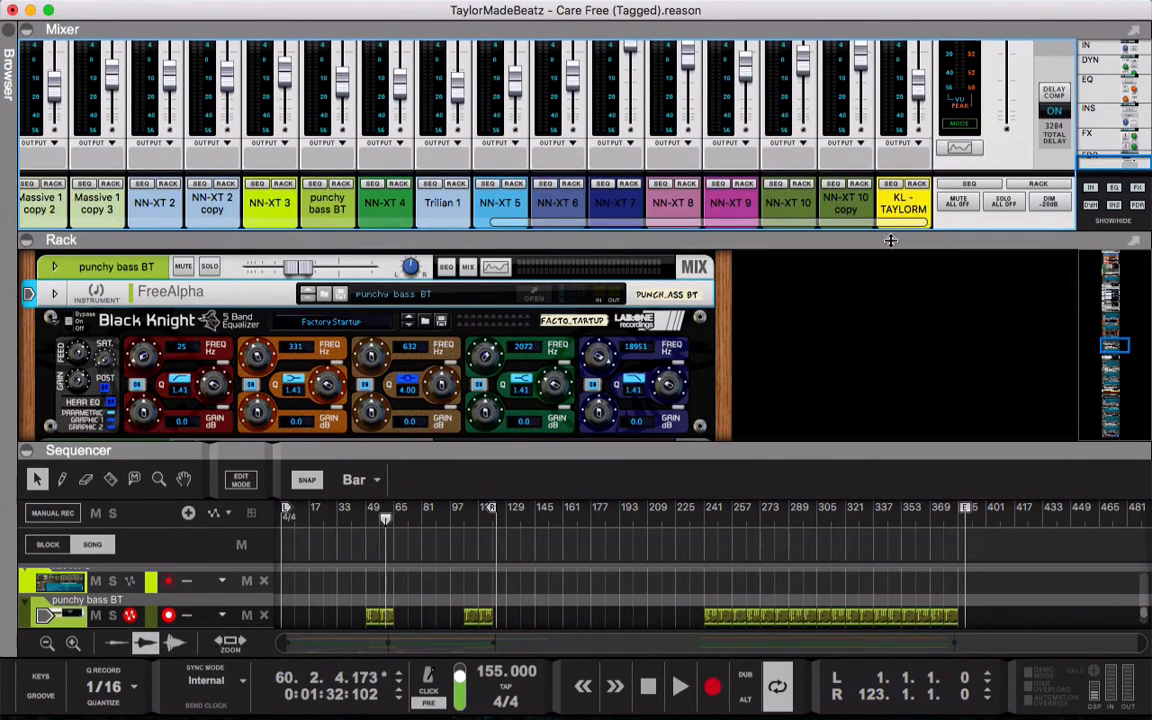
left_click(912, 205, "shift")
right_click(911, 204)
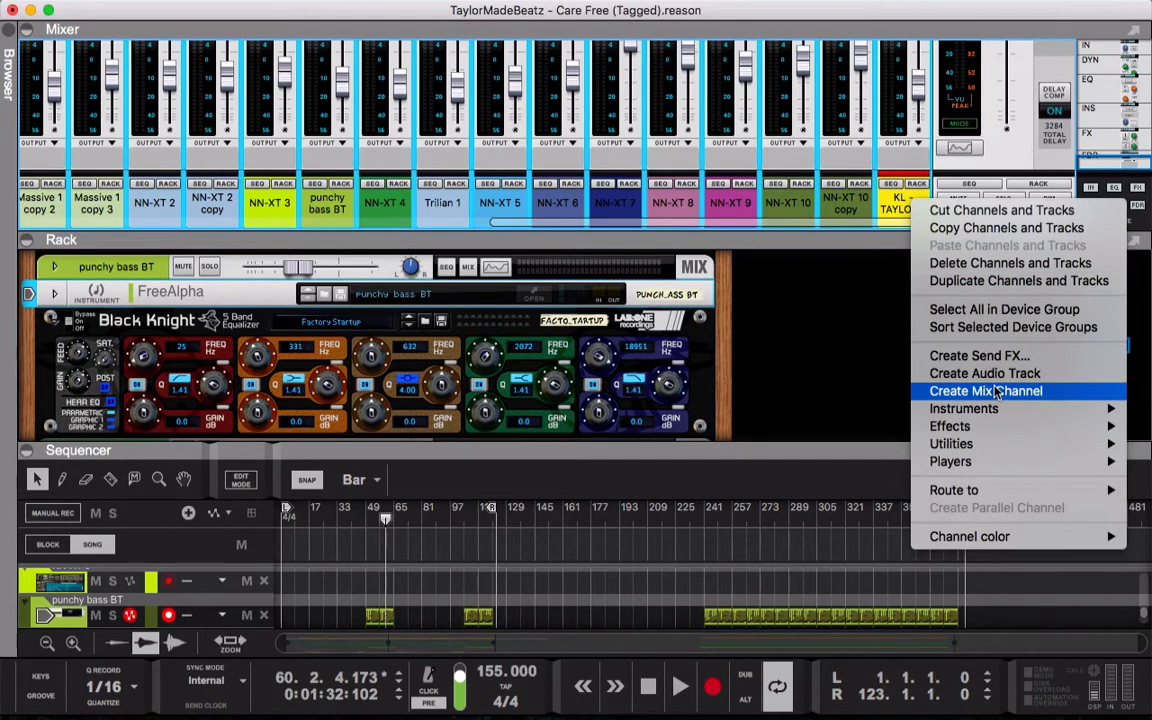
mouse_move(1000, 490)
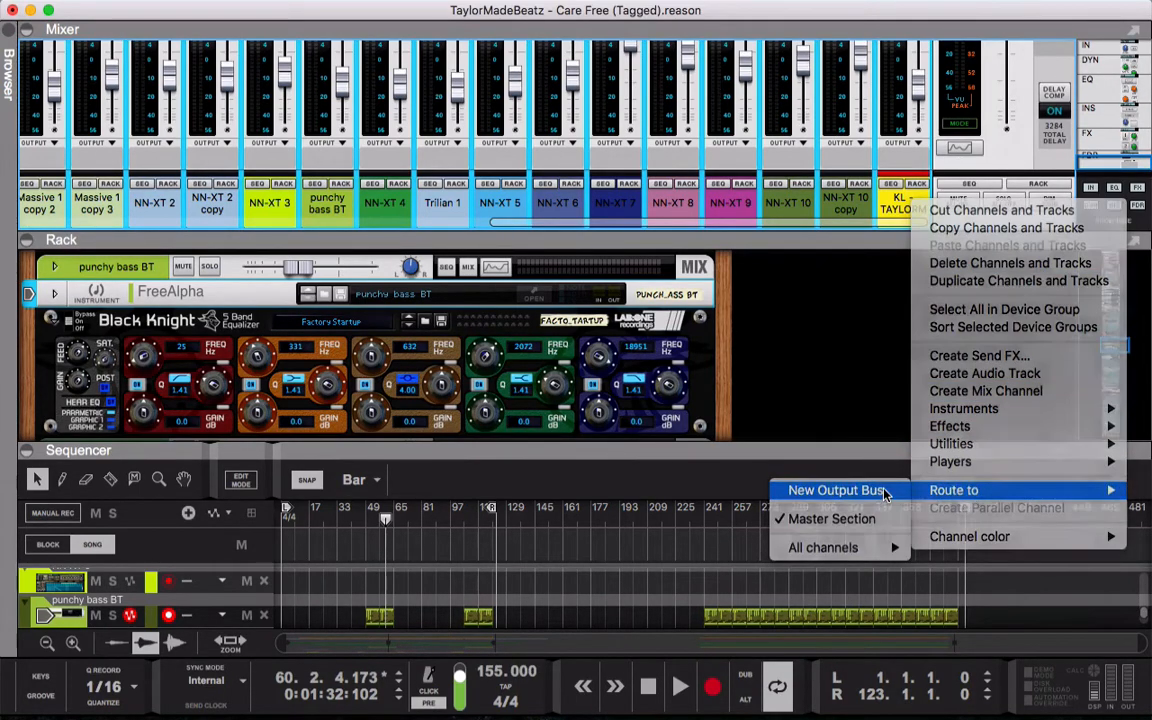
left_click(884, 491)
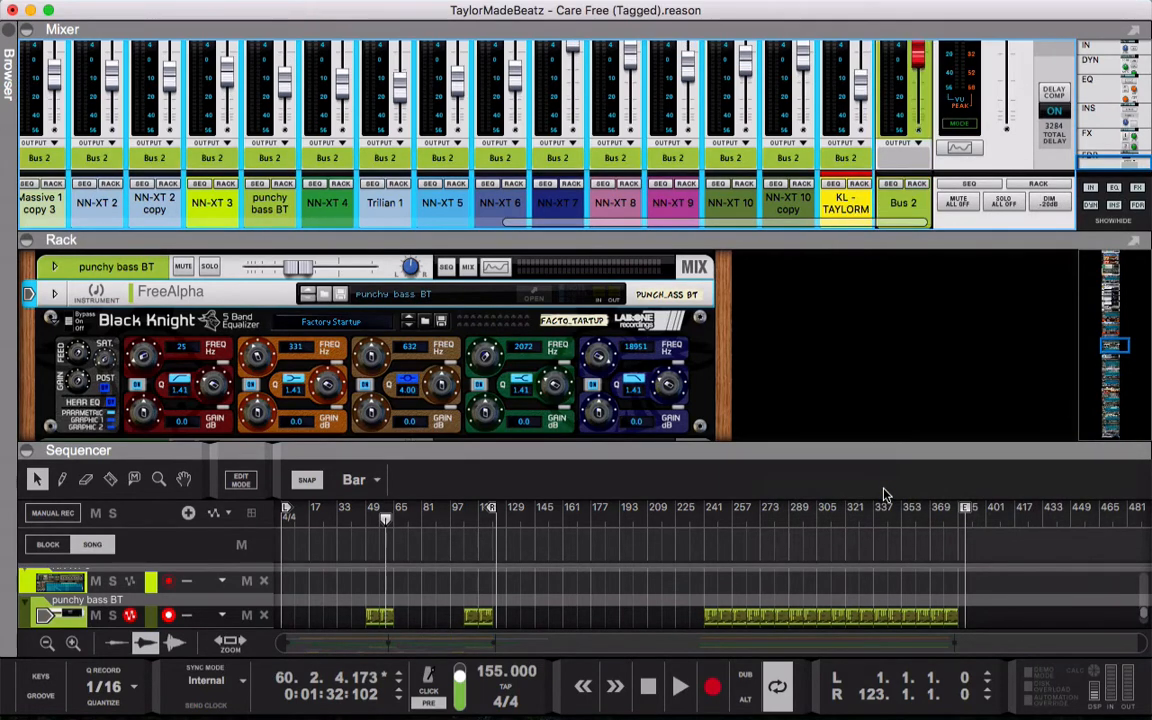
Rename the new output bus as mixbuss and find its mix channel in the rack
double_click(900, 204)
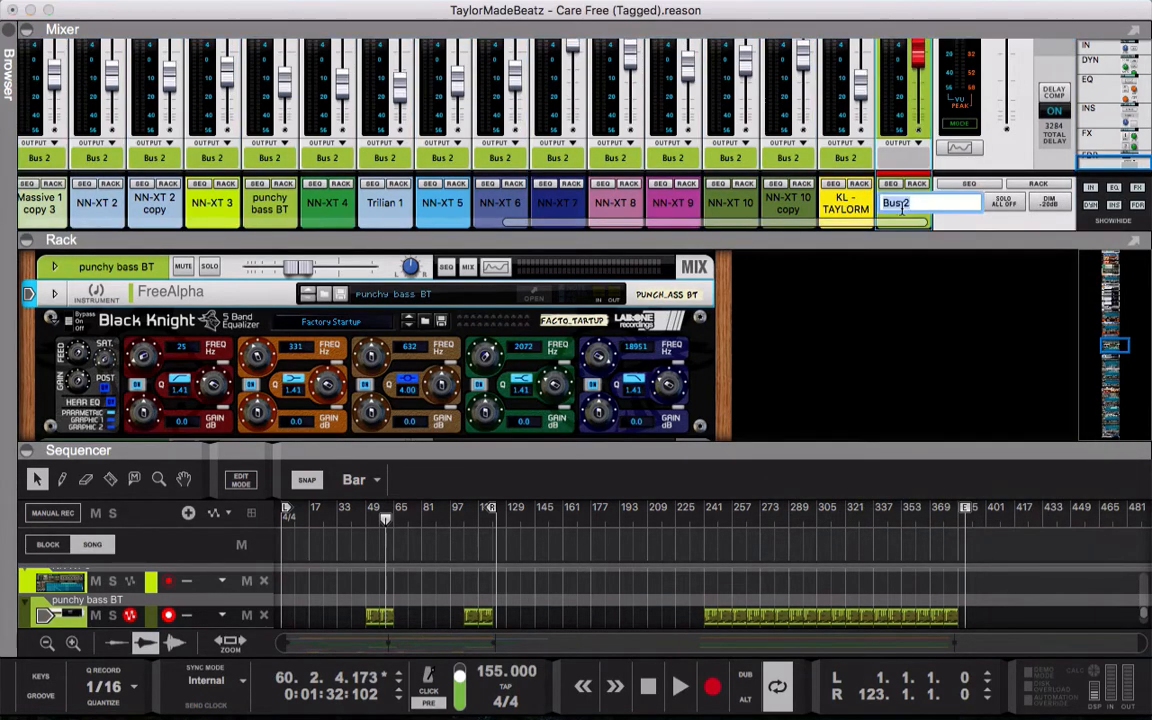
type("mixbuss")
key("Return")
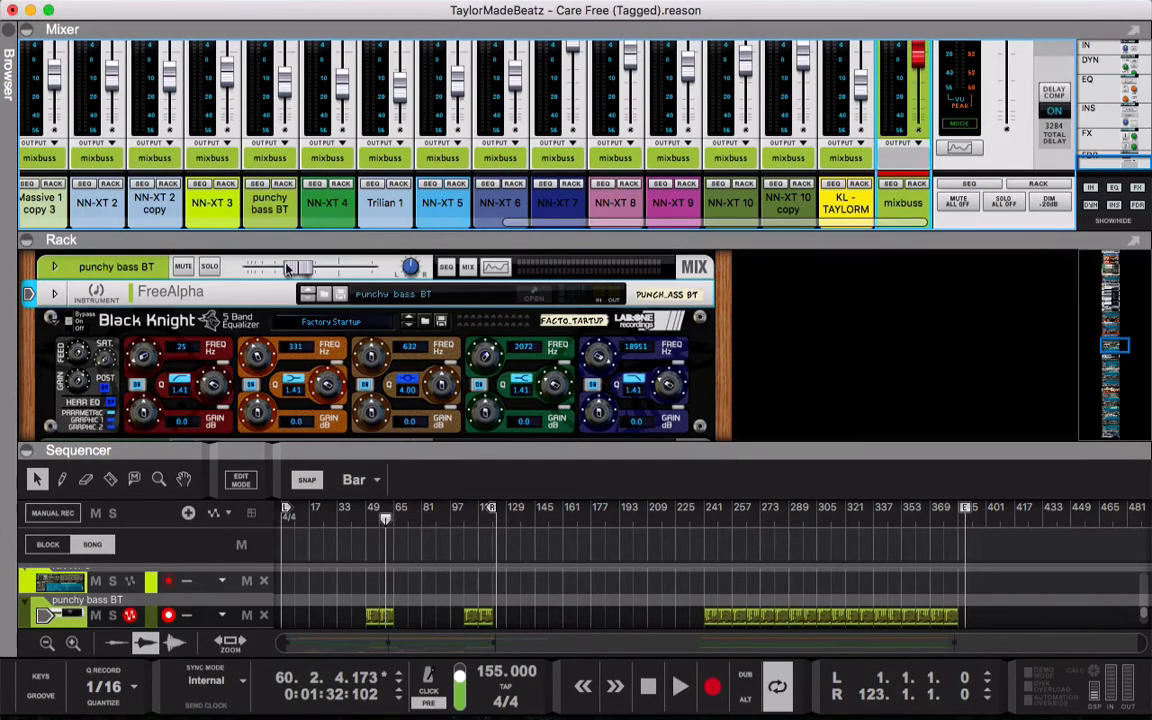
scroll(283, 300, "down", 5)
scroll(283, 300, "down", 8)
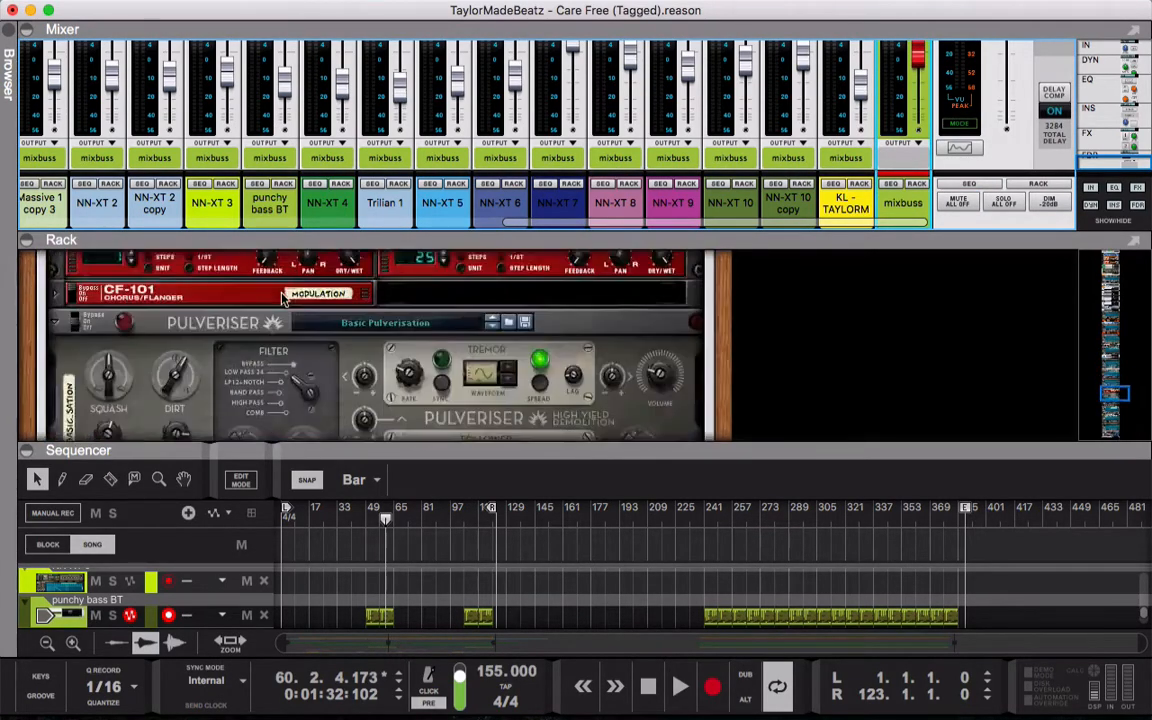
scroll(283, 300, "down", 6)
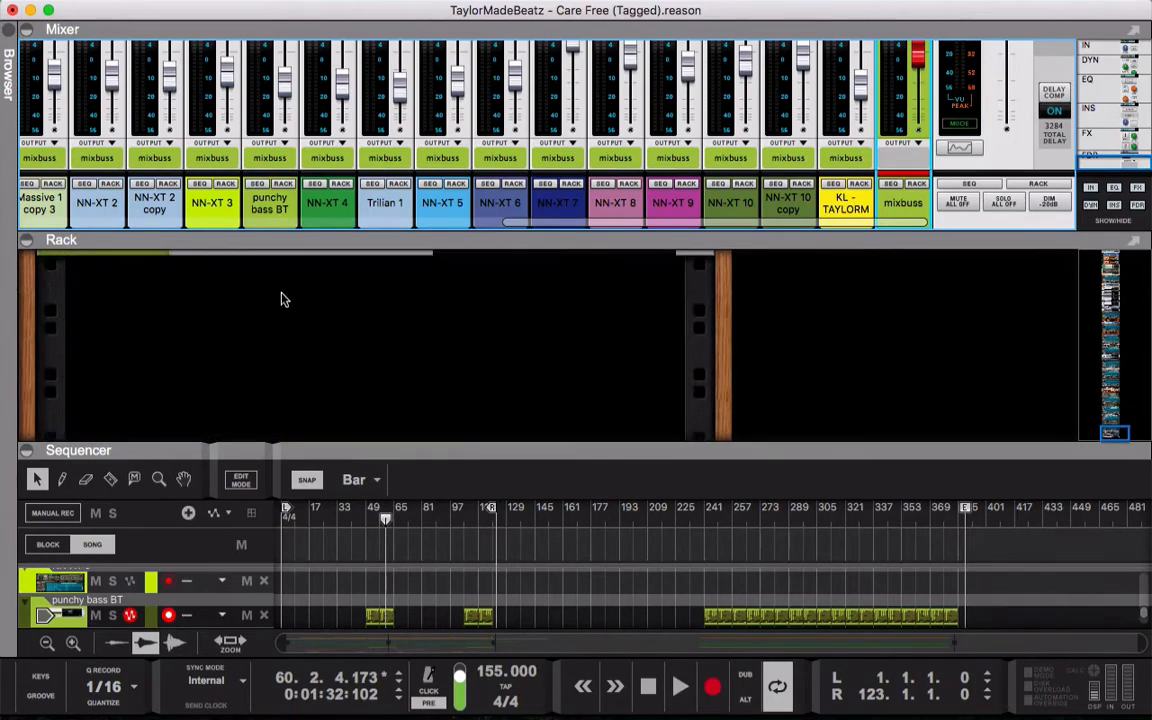
scroll(283, 298, "down", 5)
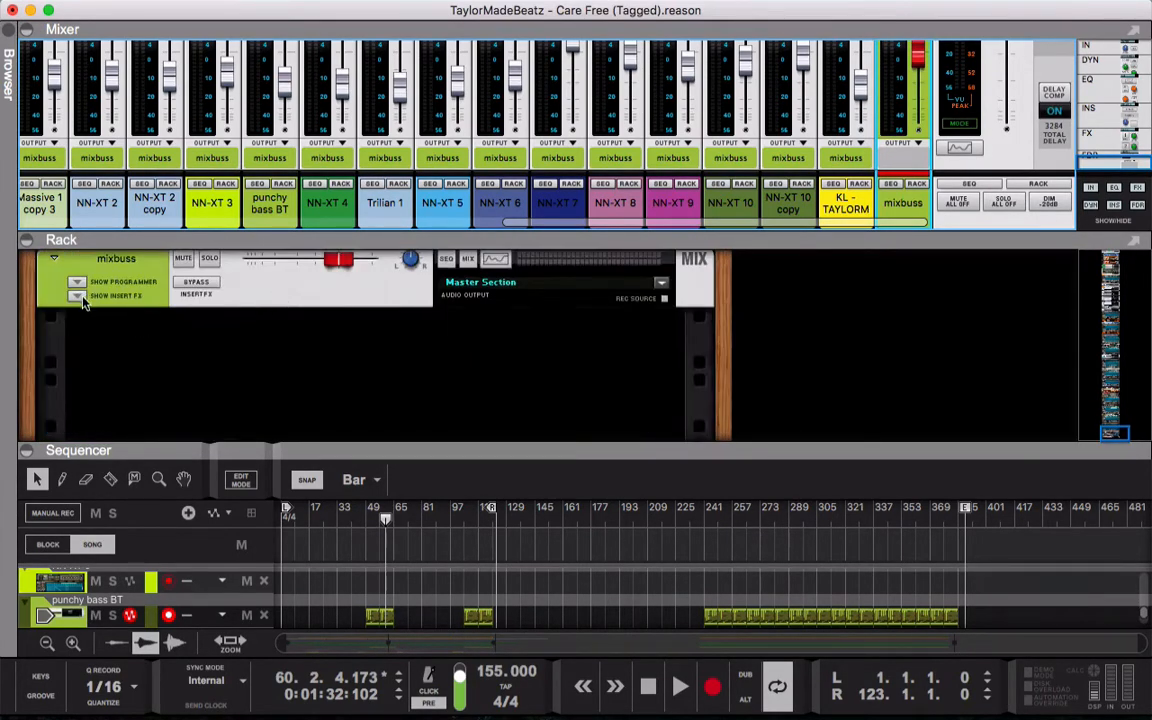
Show the mixbuss channel's insert effects and add the Synapse GQ-7 equalizer with the Gentle Master patch to them
left_click(80, 298)
left_click(7, 48)
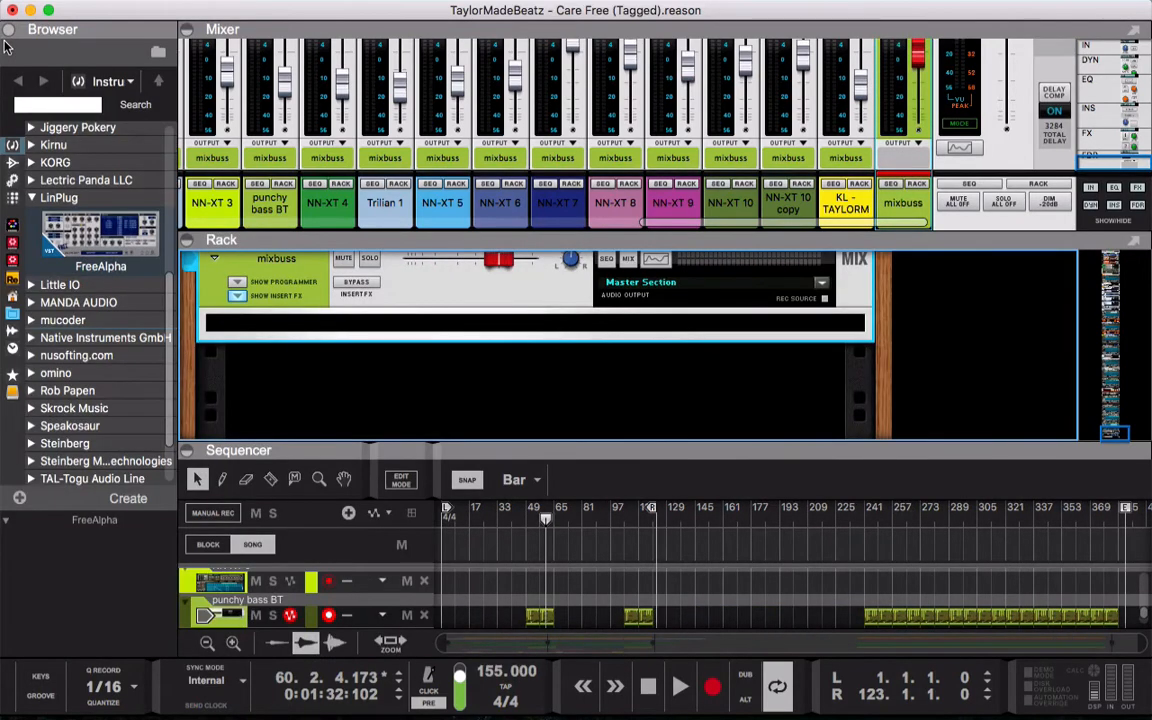
left_click(32, 198)
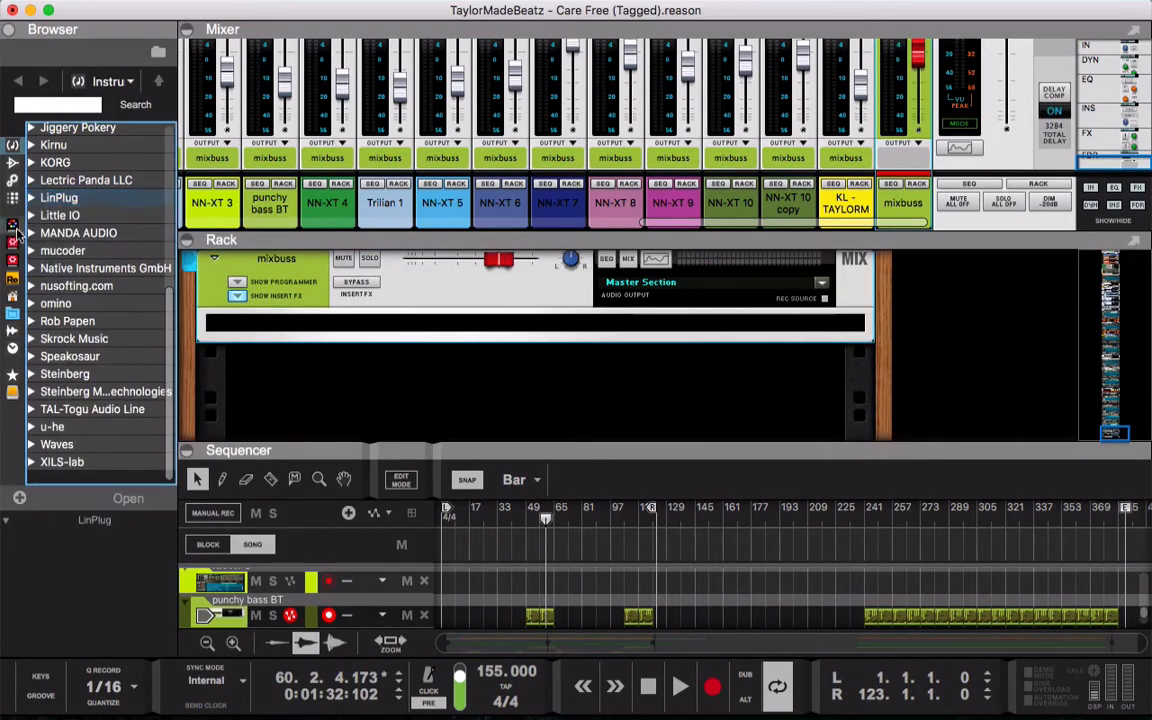
left_click(9, 250)
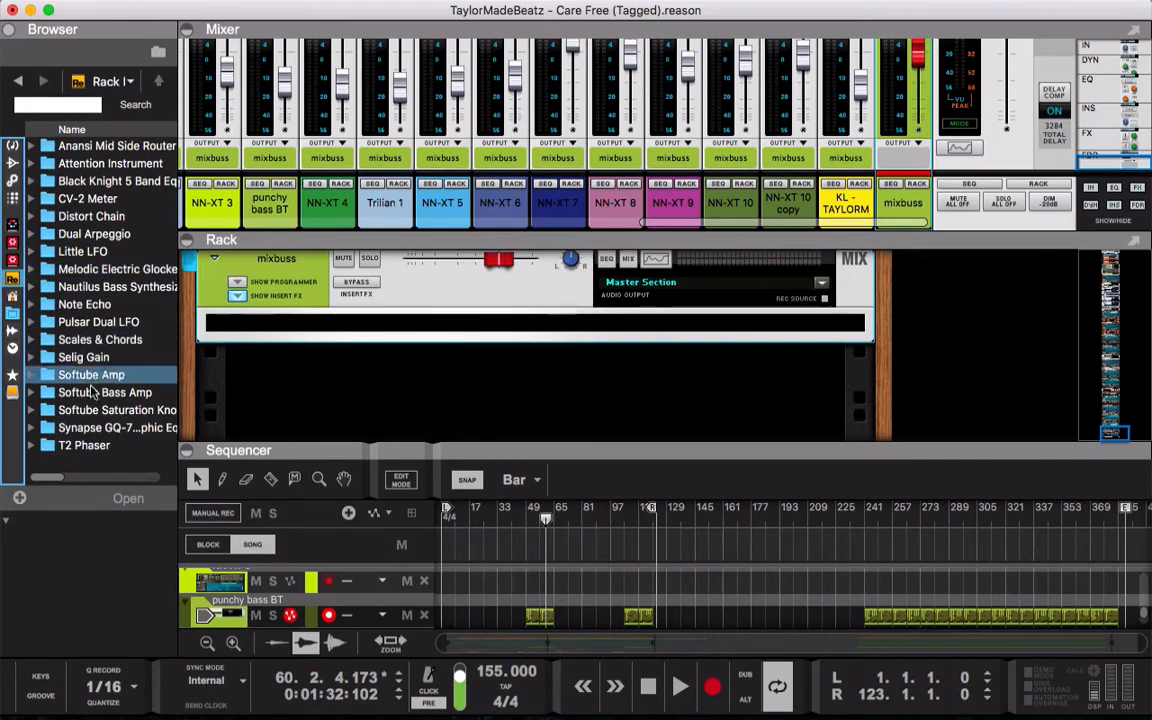
left_click(92, 427)
double_click(92, 427)
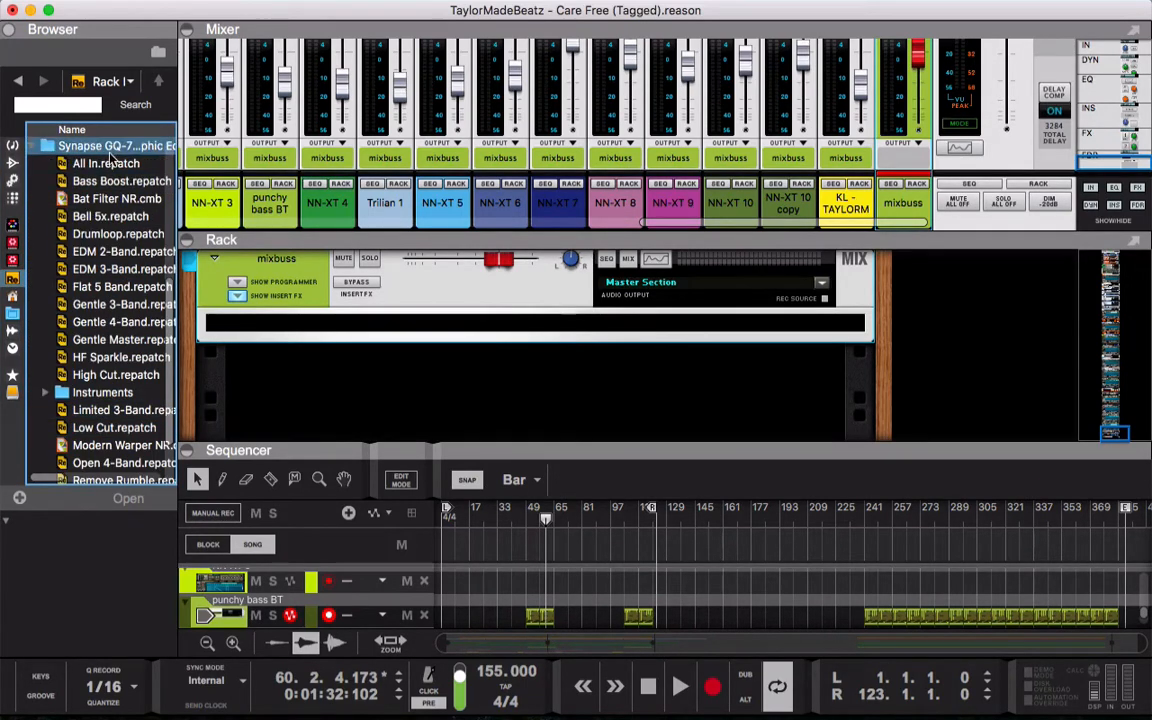
scroll(135, 352, "down", 2)
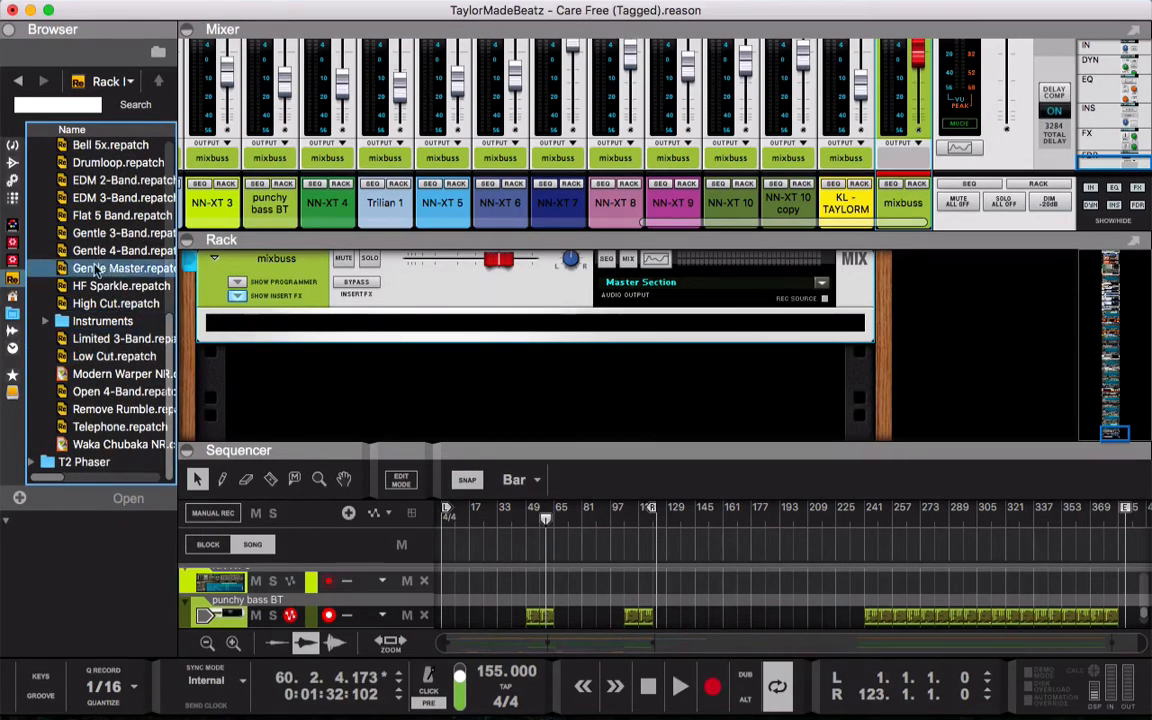
left_click_drag(120, 268, 391, 336)
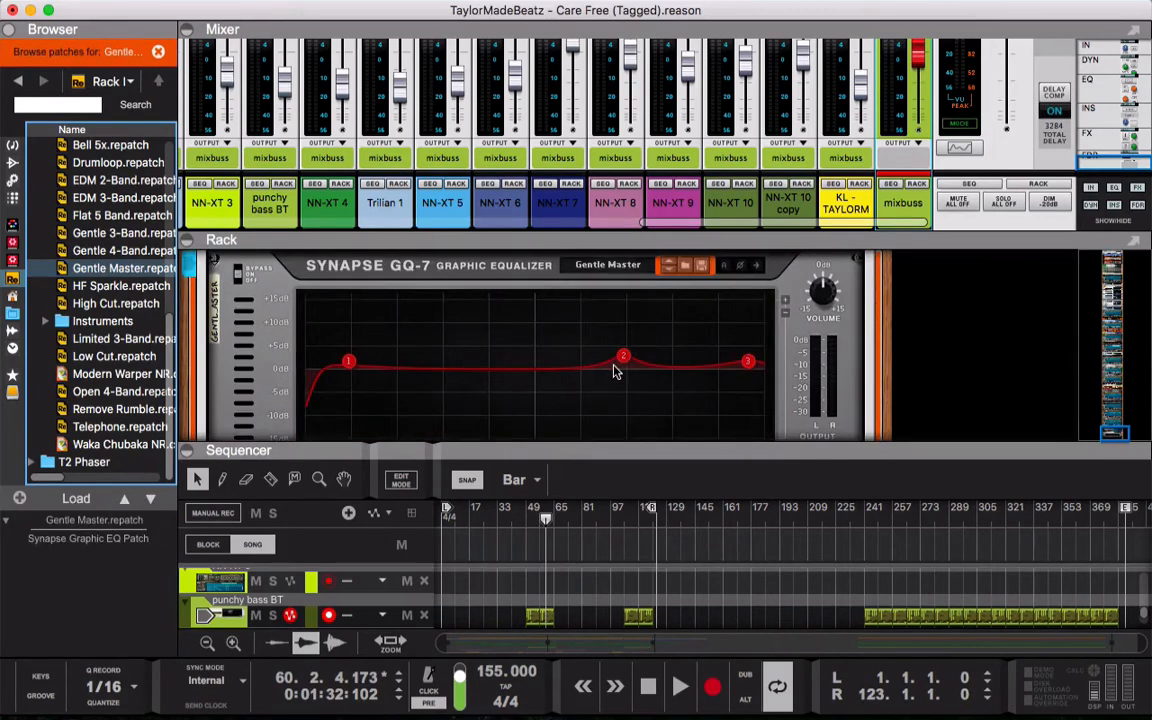
Add a Pulveriser Demolition effect after the GQ-7 equalizer in the mixbuss inserts
scroll(600, 385, "down", 5)
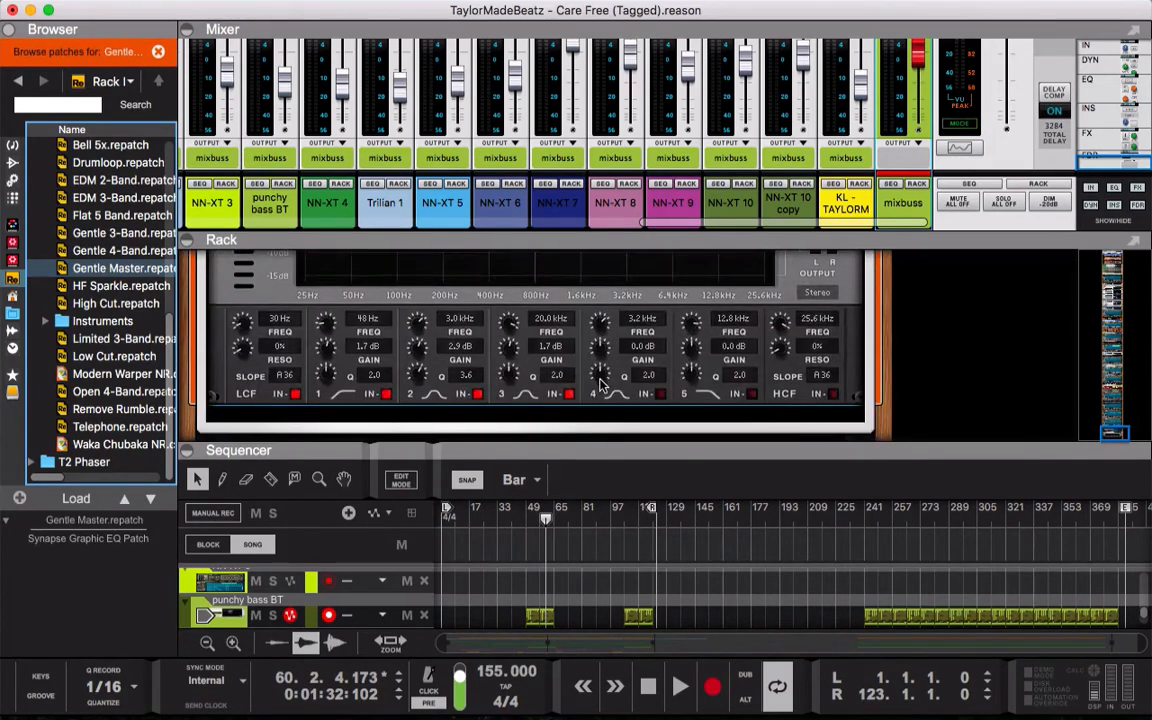
left_click(592, 393)
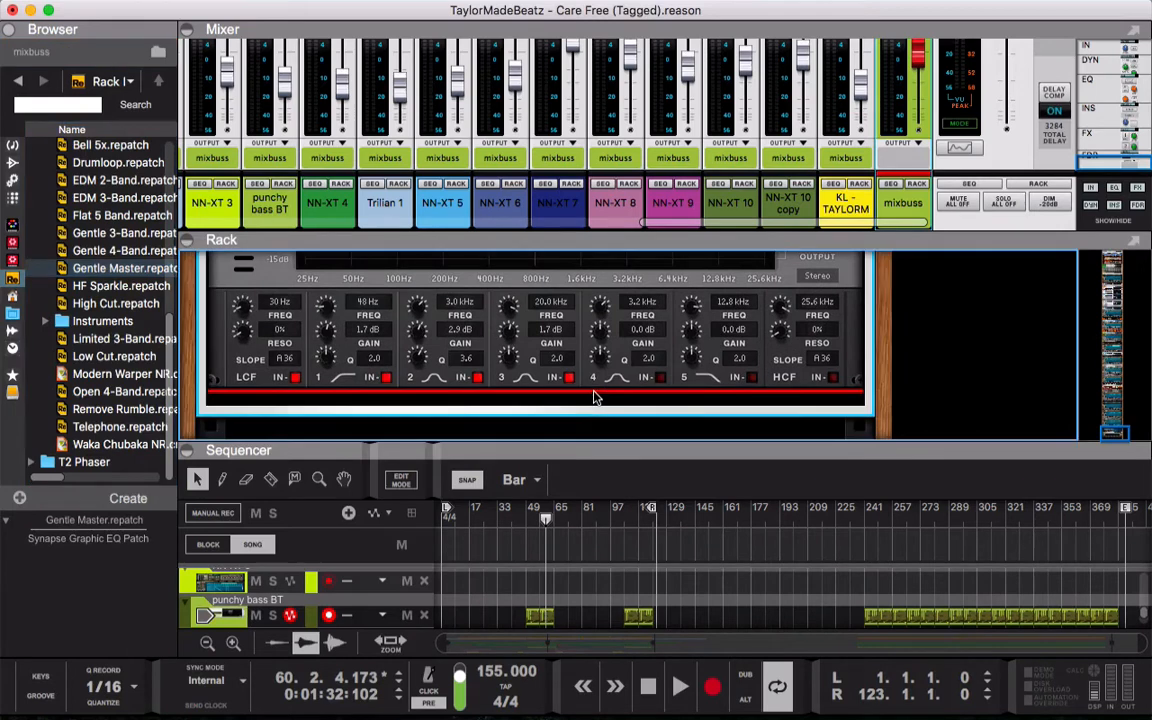
left_click(19, 81)
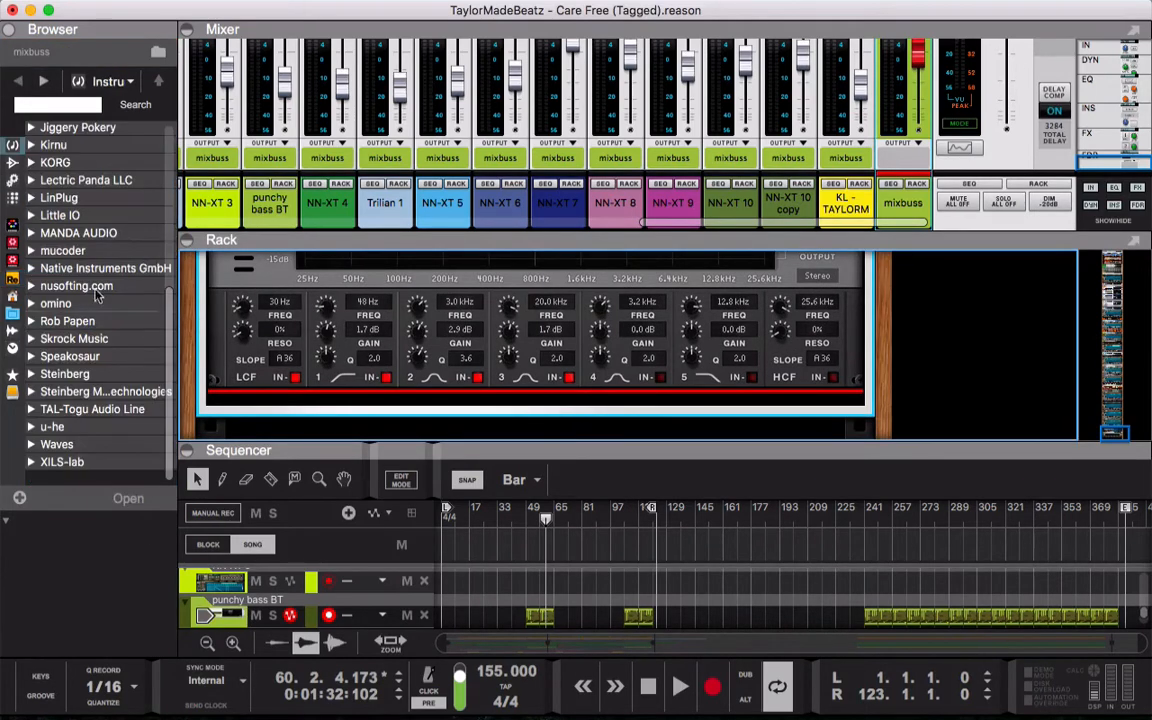
right_click(508, 412)
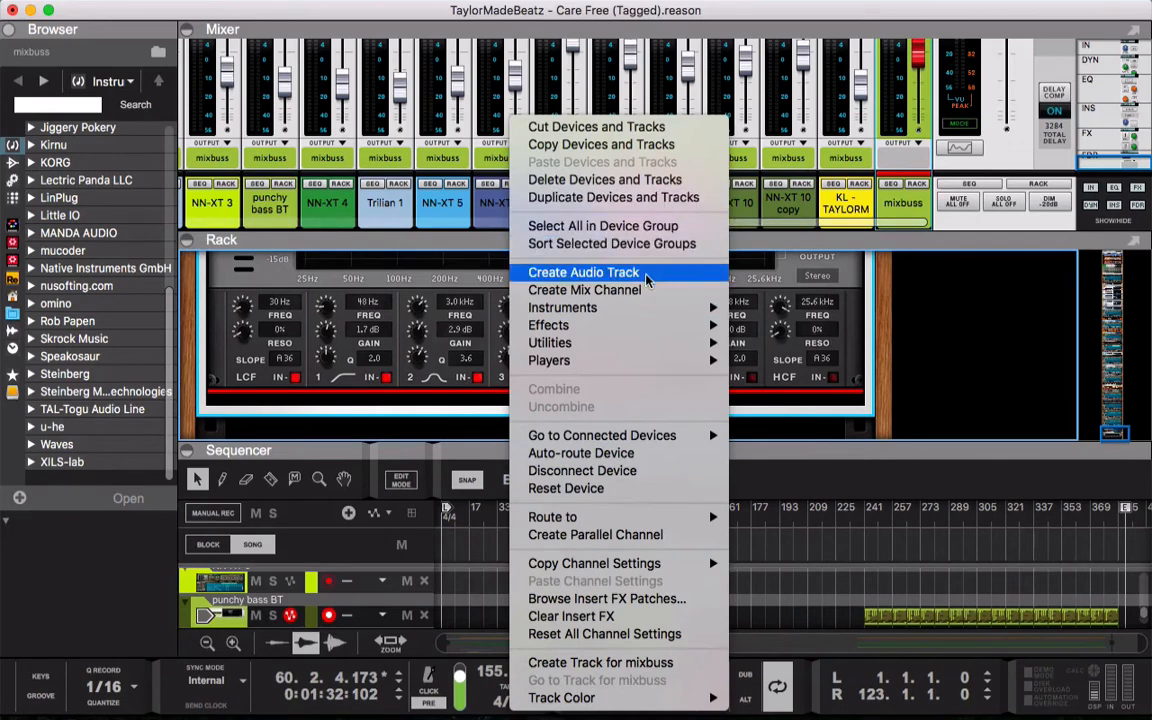
mouse_move(639, 366)
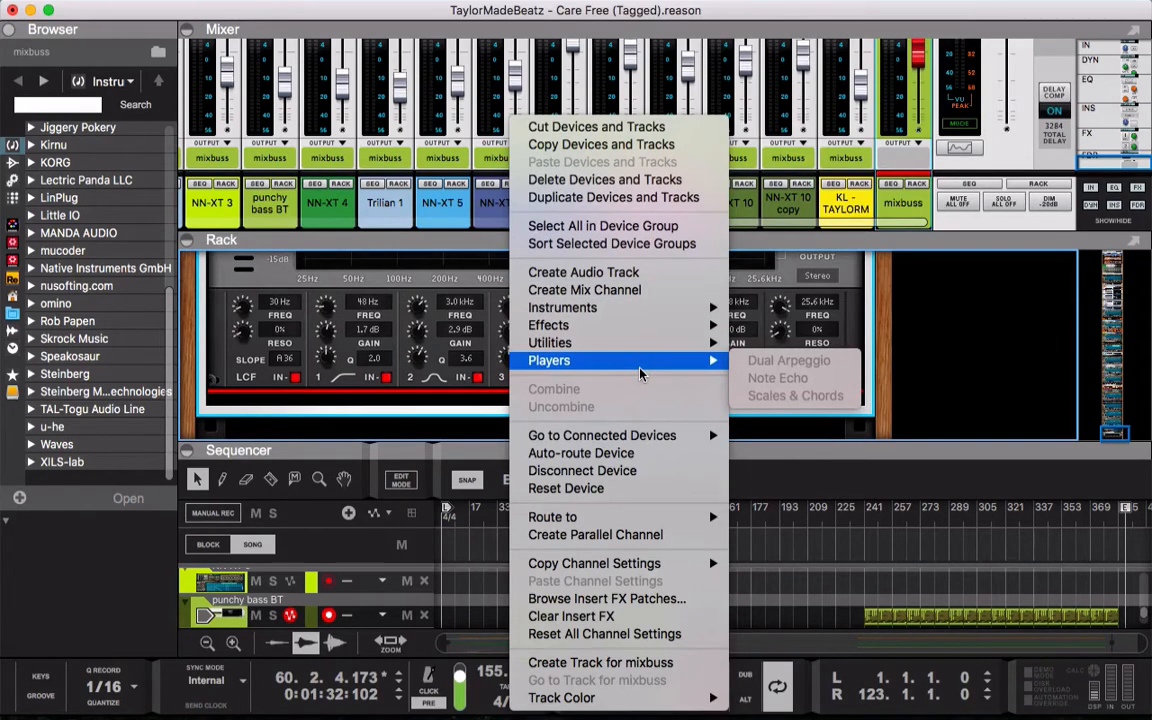
mouse_move(640, 329)
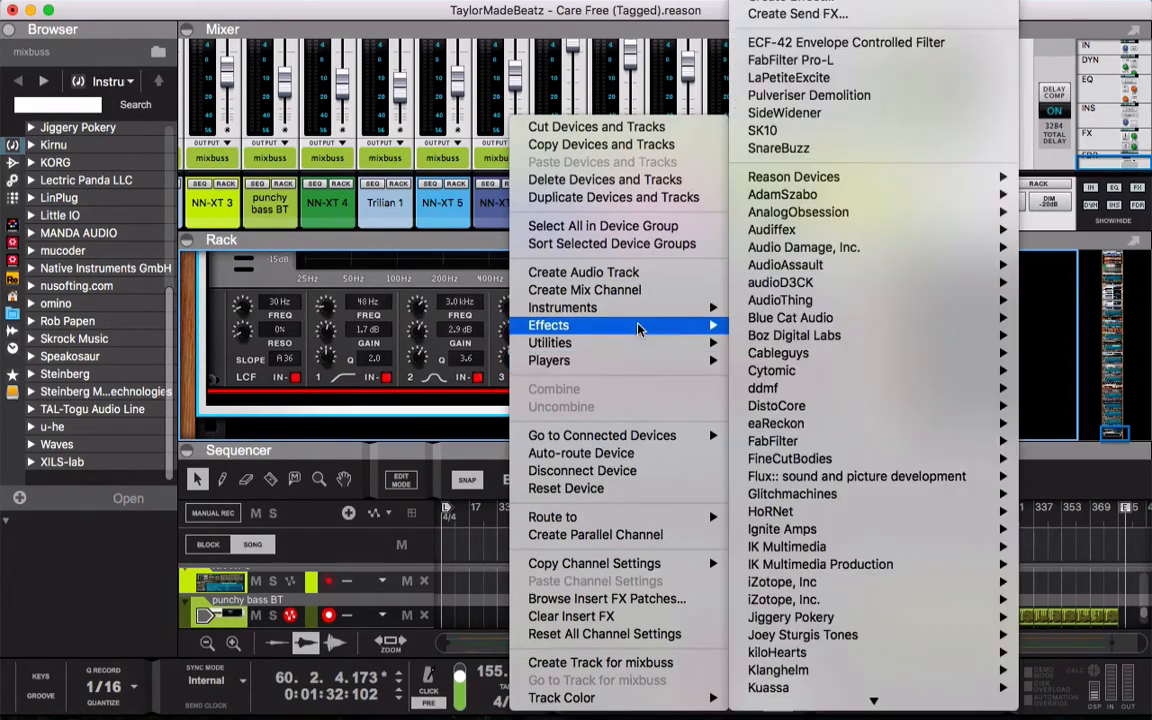
left_click(885, 96)
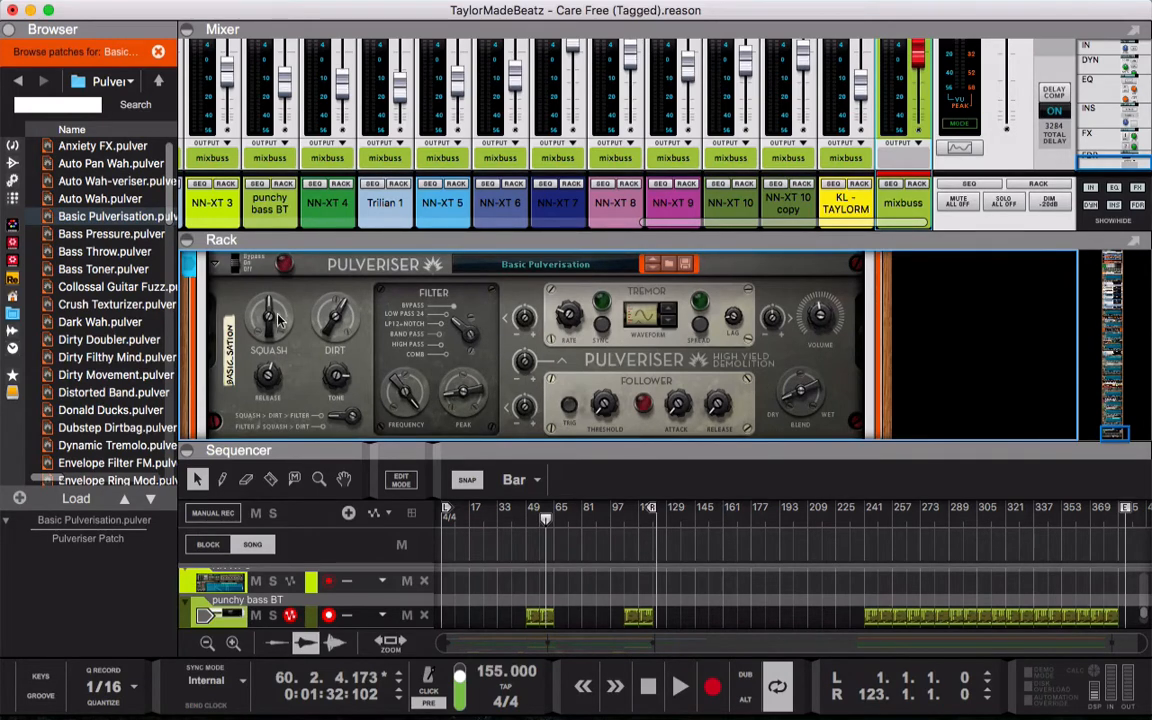
Lower the Pulveriser's Squash slightly and play the mix from around bar 49
left_click_drag(268, 318, 268, 322)
left_click(541, 522)
left_click(527, 524)
key("space")
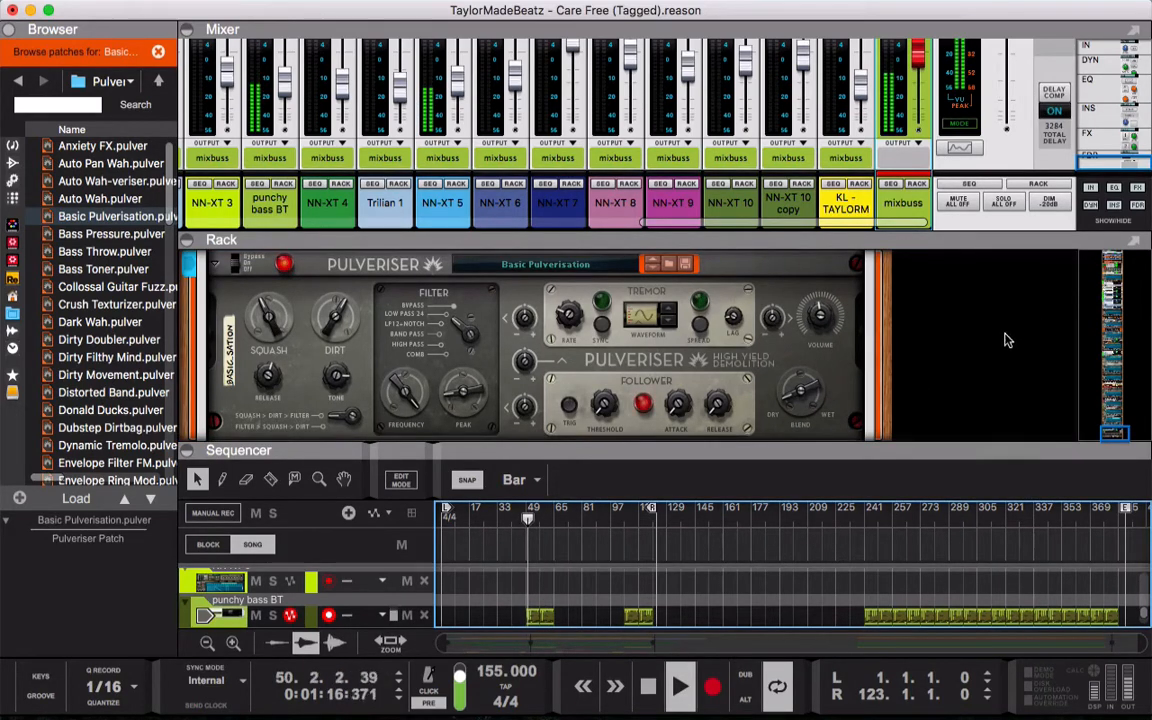
Shift band 2 of the GQ-7 equalizer down to about 2.3 kHz while listening and stop playback
scroll(617, 347, "up", 3)
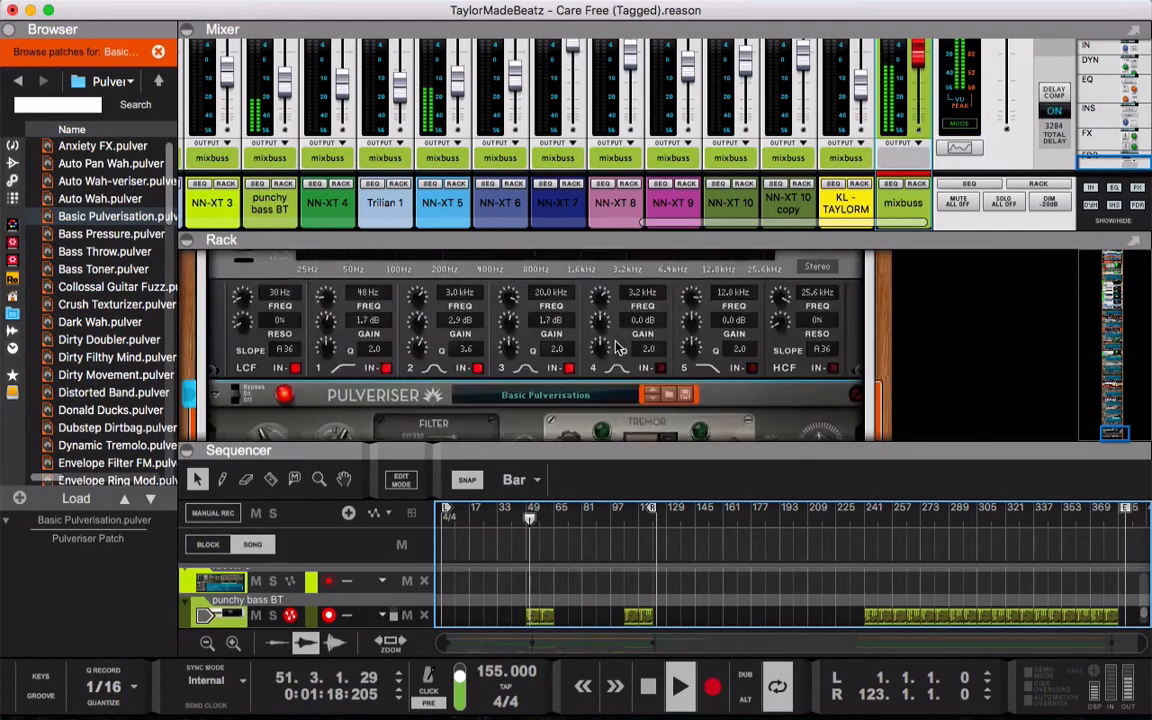
scroll(617, 347, "up", 5)
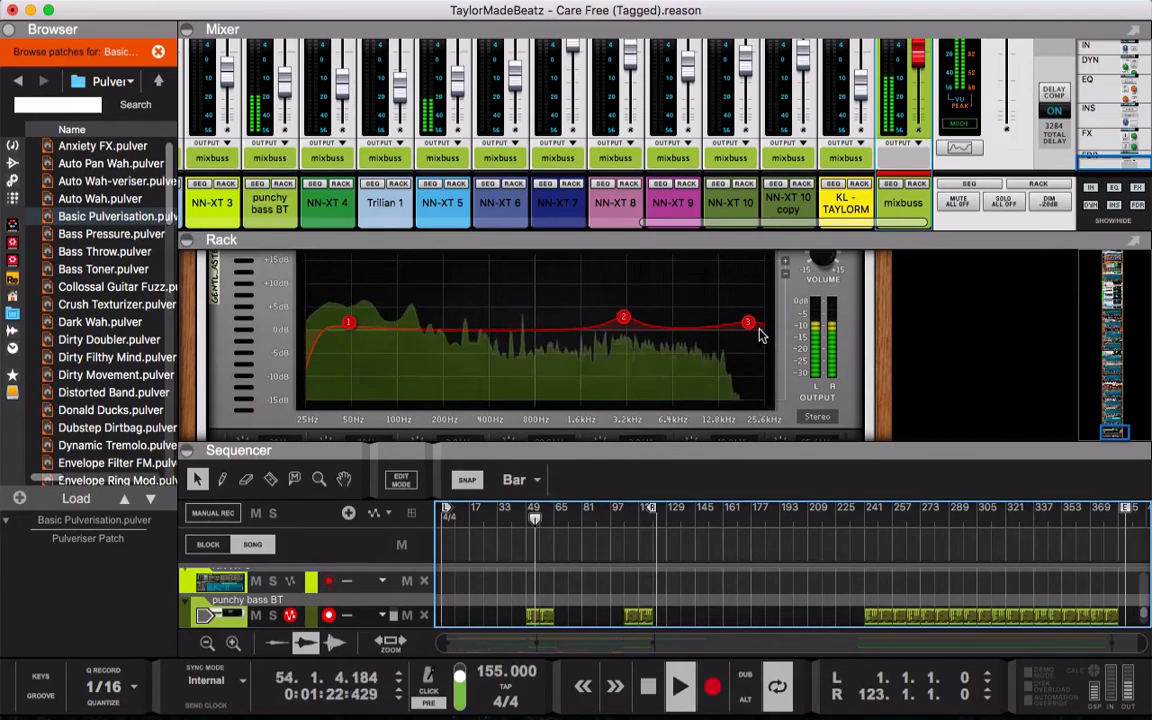
scroll(759, 335, "up", 2)
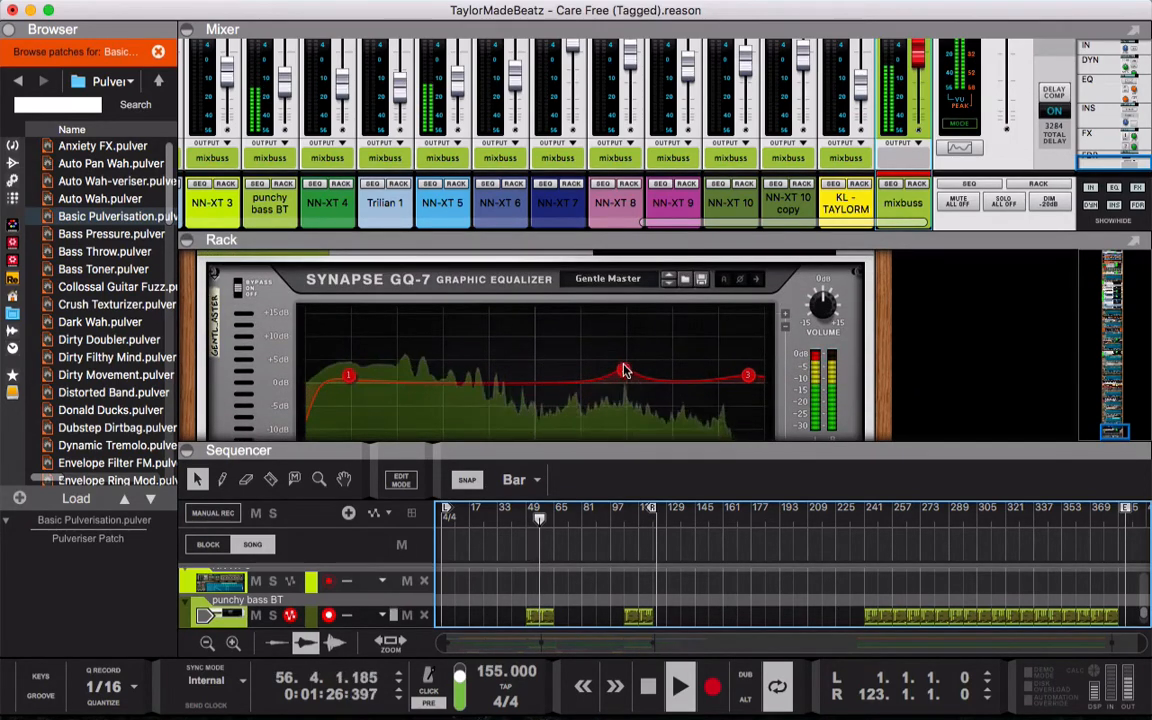
left_click_drag(623, 371, 605, 370)
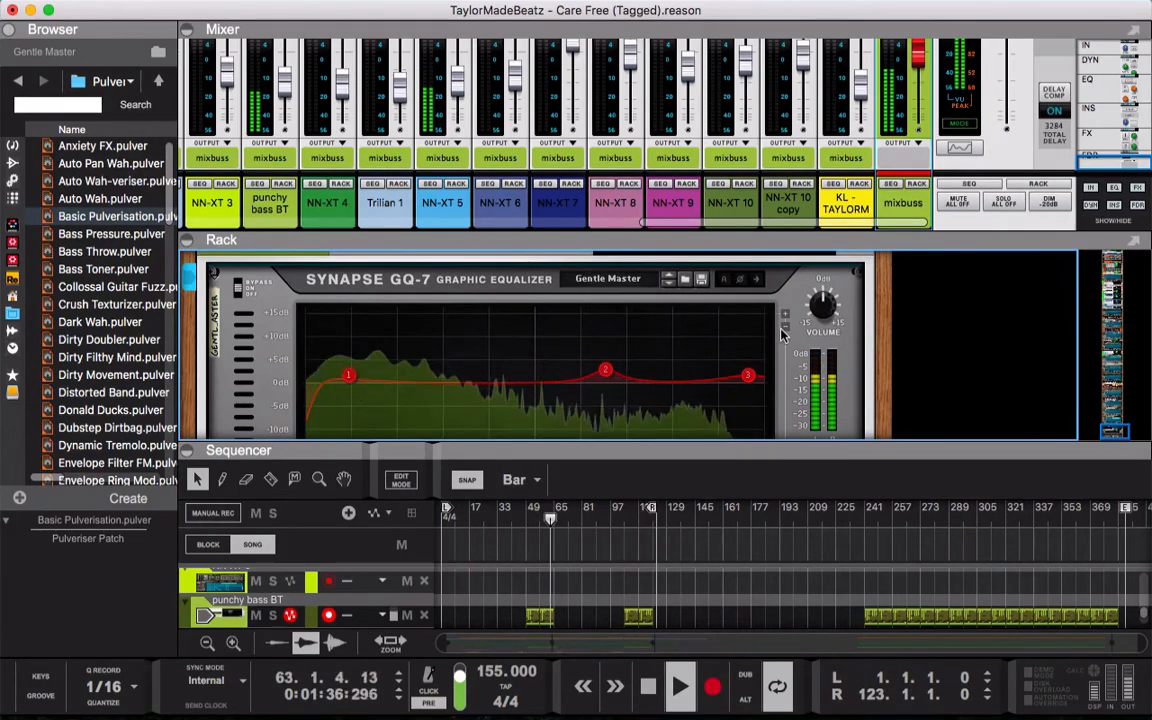
scroll(782, 334, "down", 2)
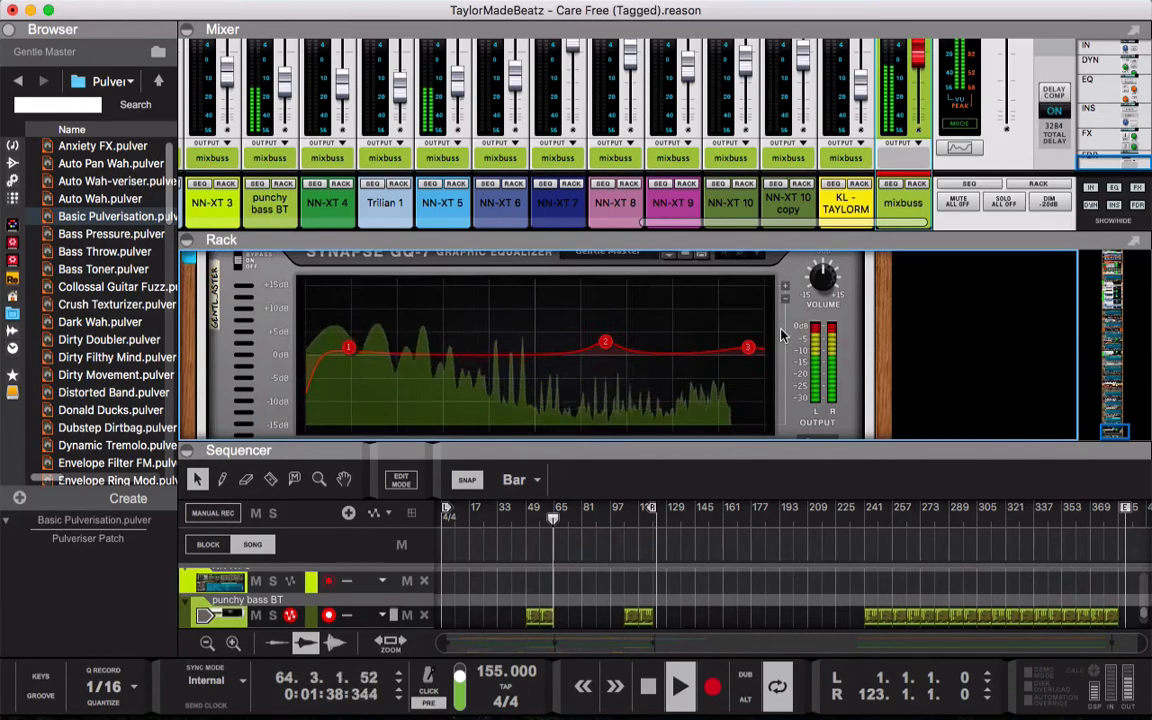
key("space")
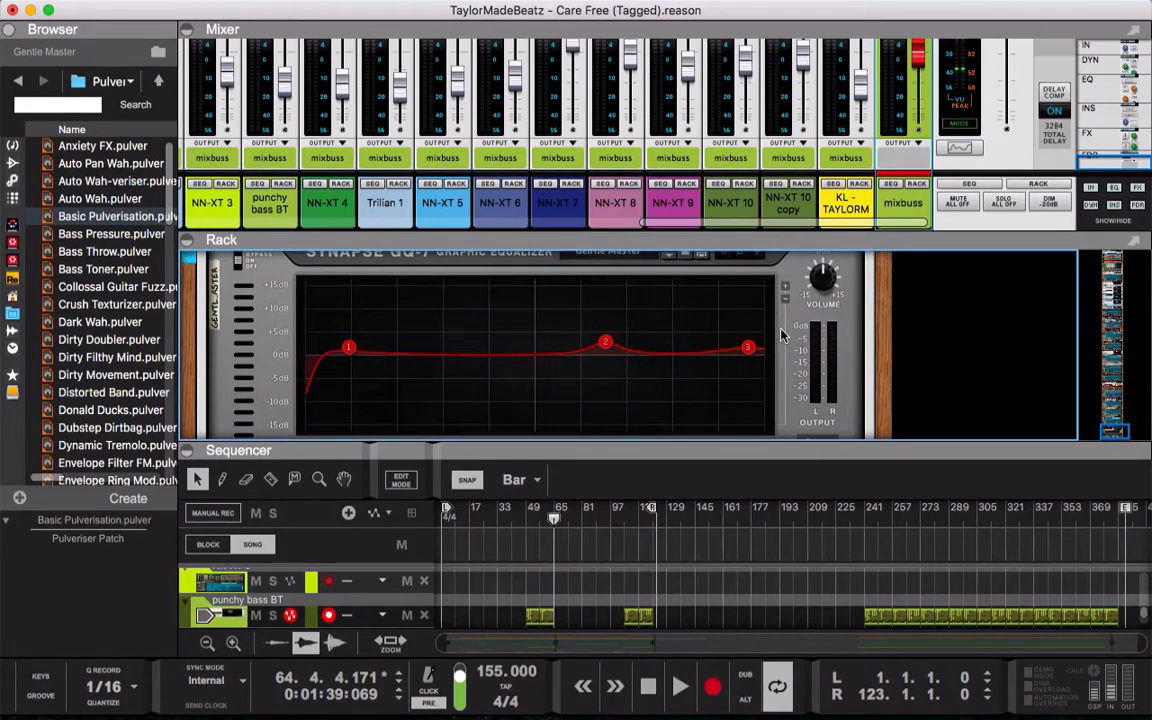
Examine the channels' routing to mixbuss across the mixer and the GQ-7 and Pulveriser inserts in the rack
scroll(535, 197, "left", 6)
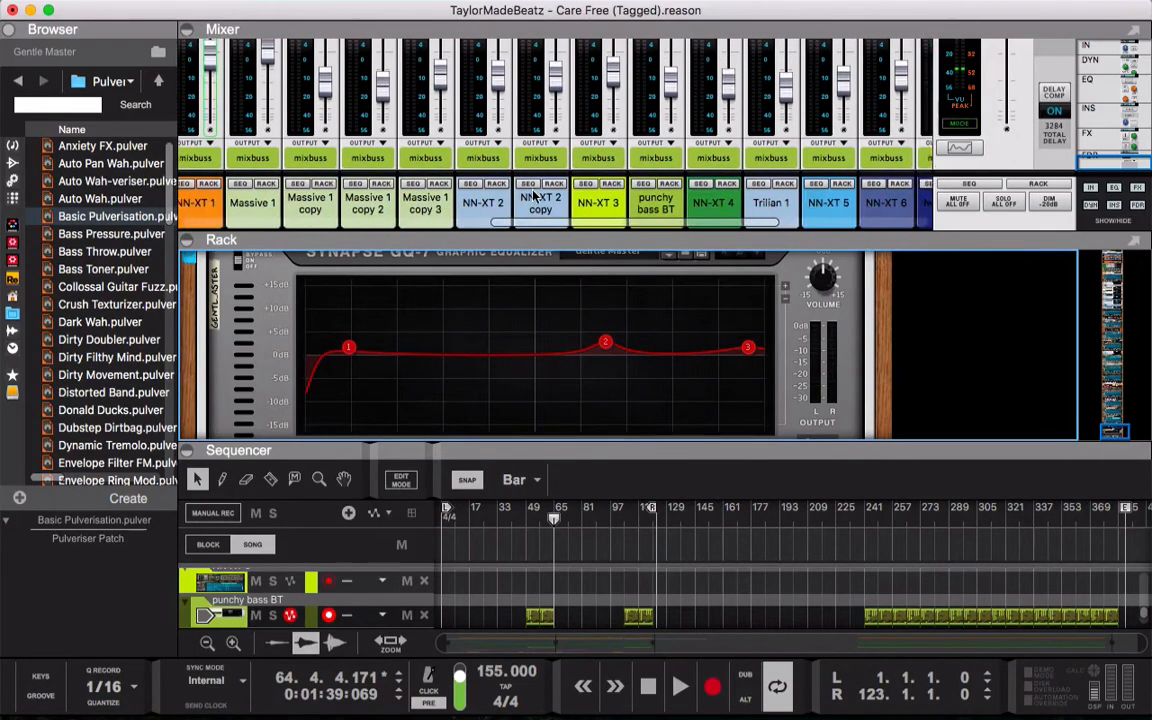
scroll(535, 197, "left", 4)
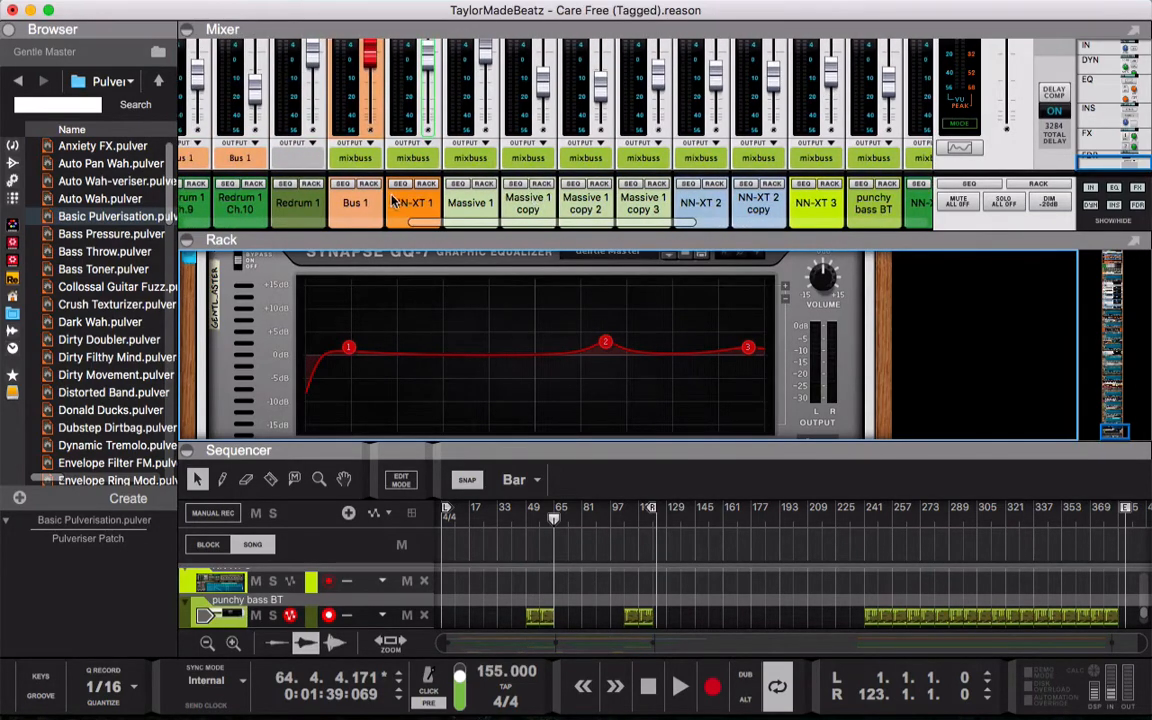
scroll(371, 205, "right", 10)
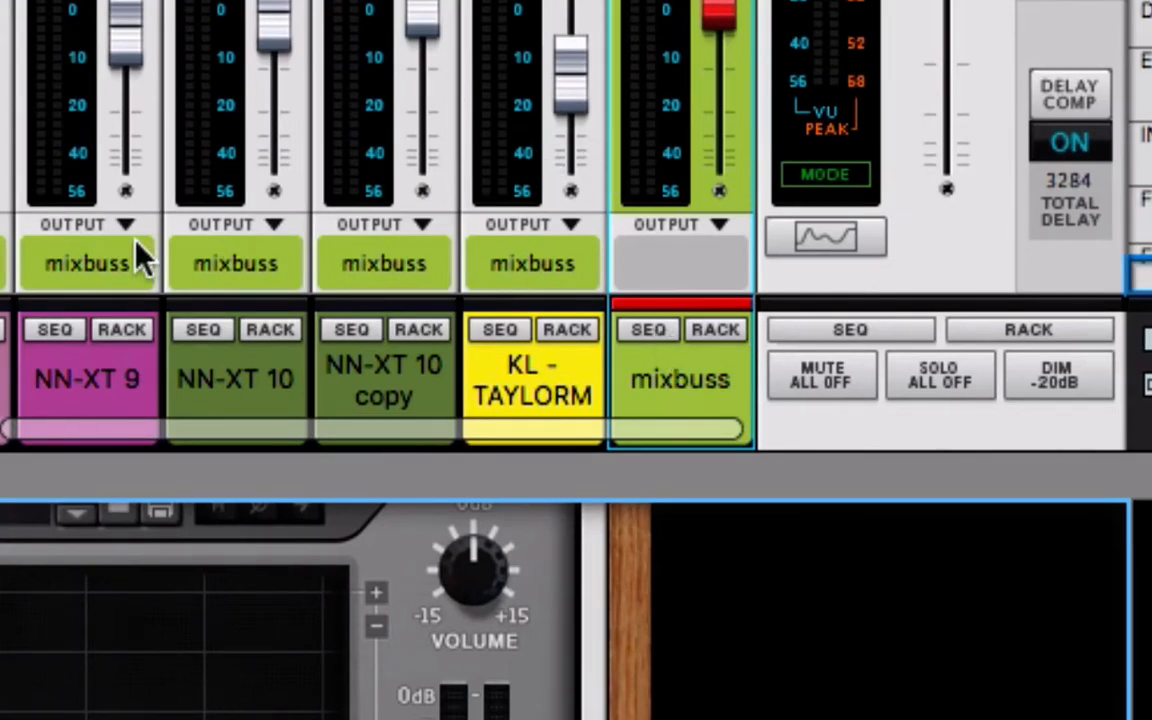
scroll(140, 258, "left", 5)
scroll(140, 258, "right", 3)
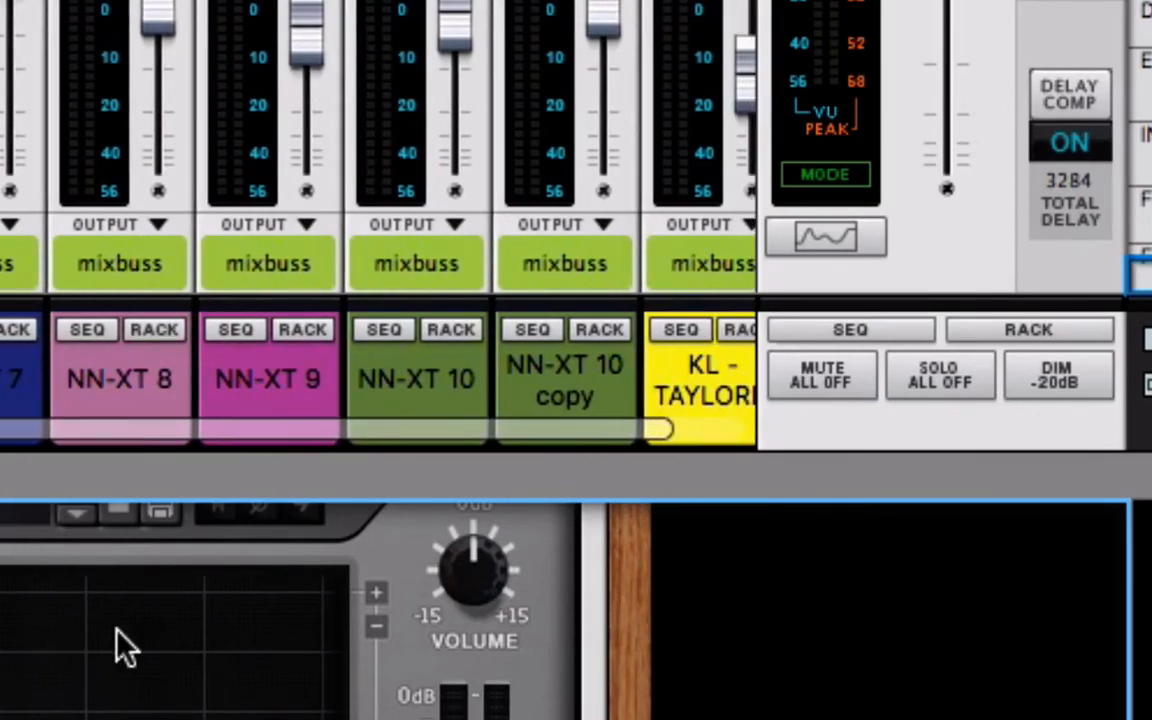
scroll(117, 645, "up", 5)
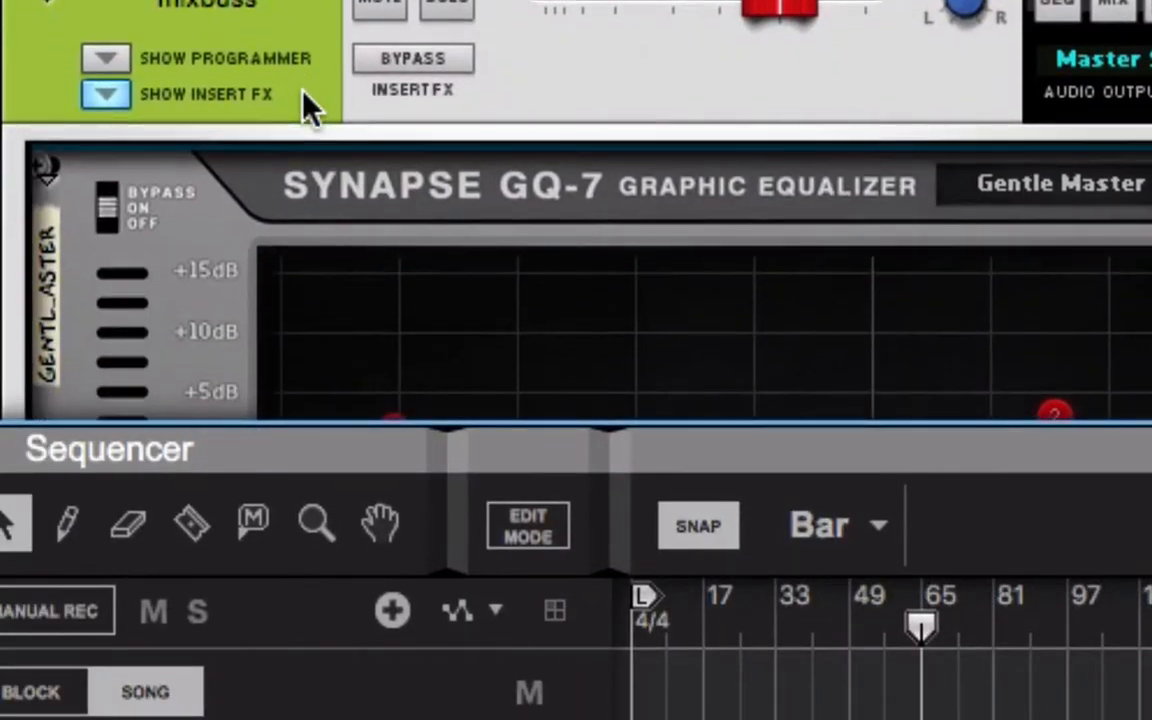
scroll(302, 93, "down", 4)
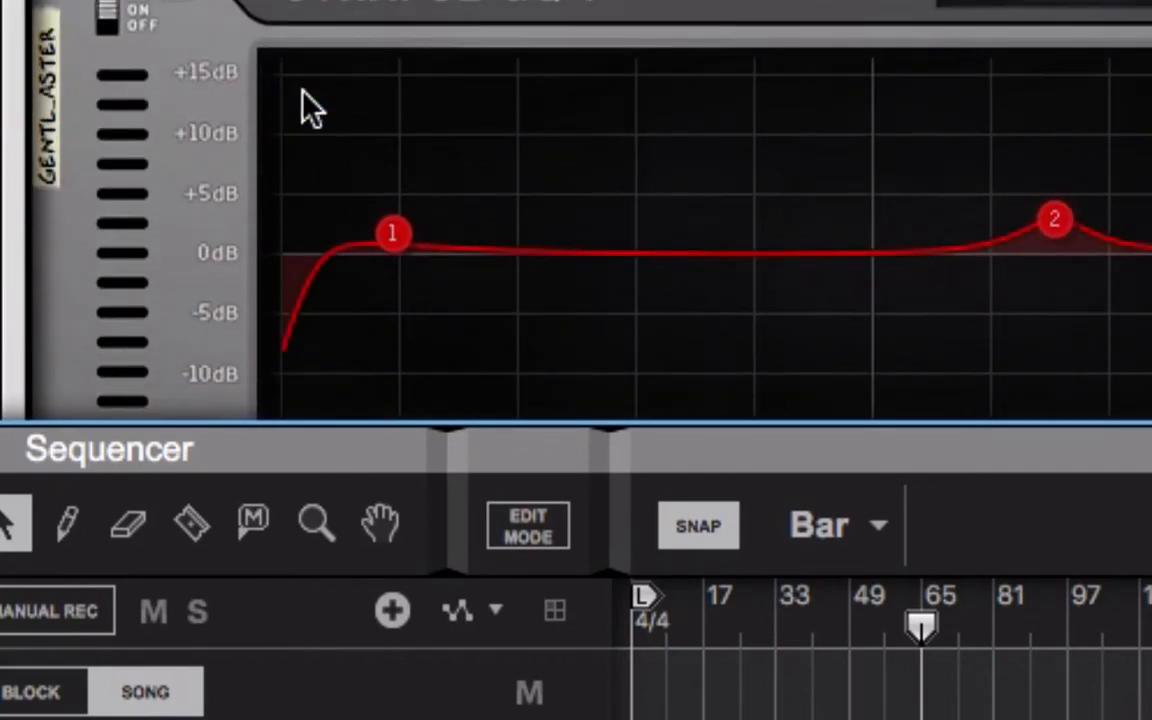
scroll(310, 110, "down", 8)
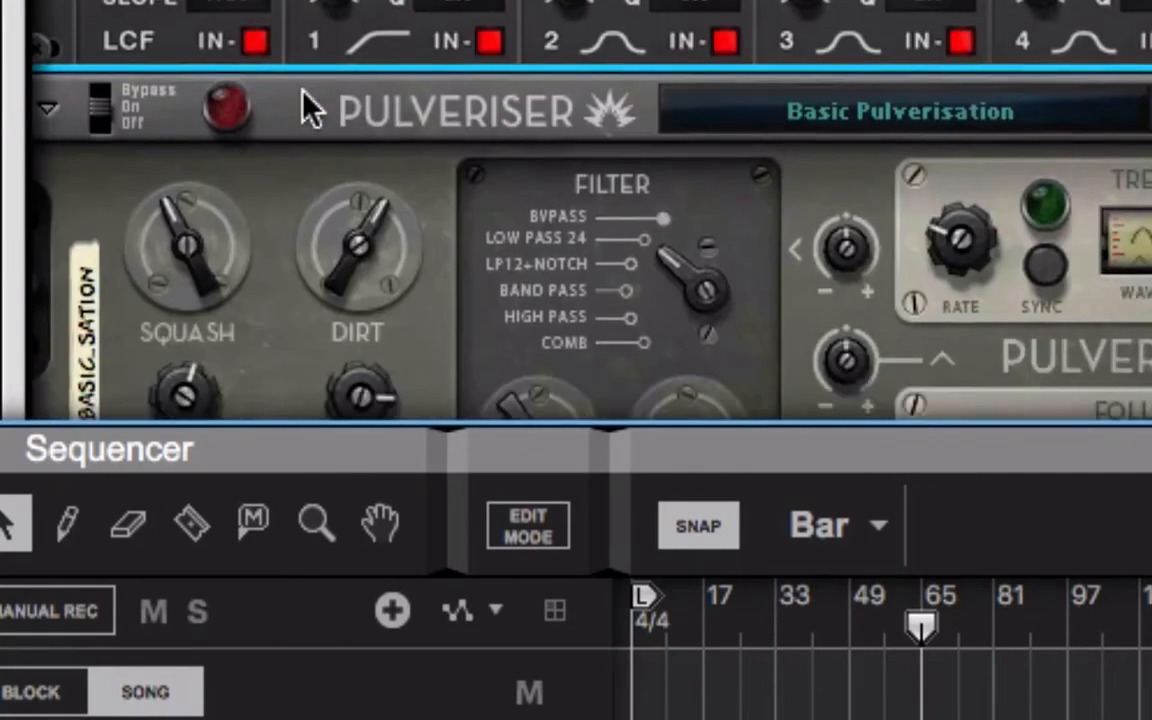
scroll(310, 110, "down", 6)
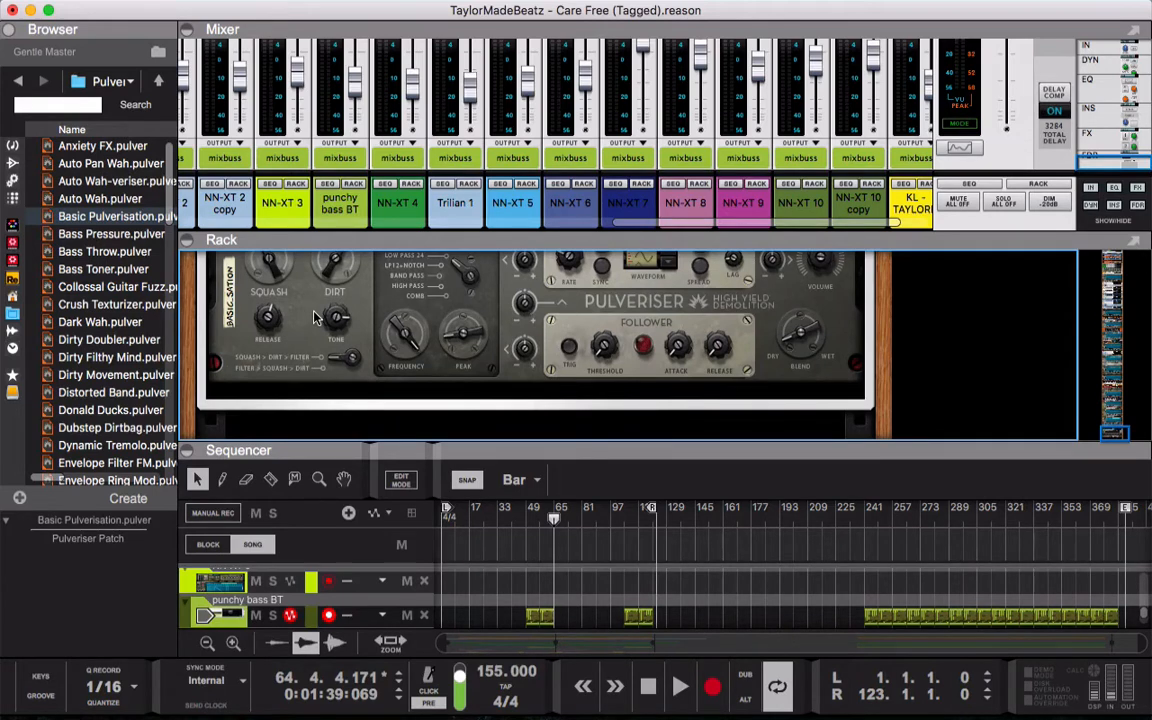
Play the mix from bar 48 with the GQ-7 equalizer in view
left_click(524, 522)
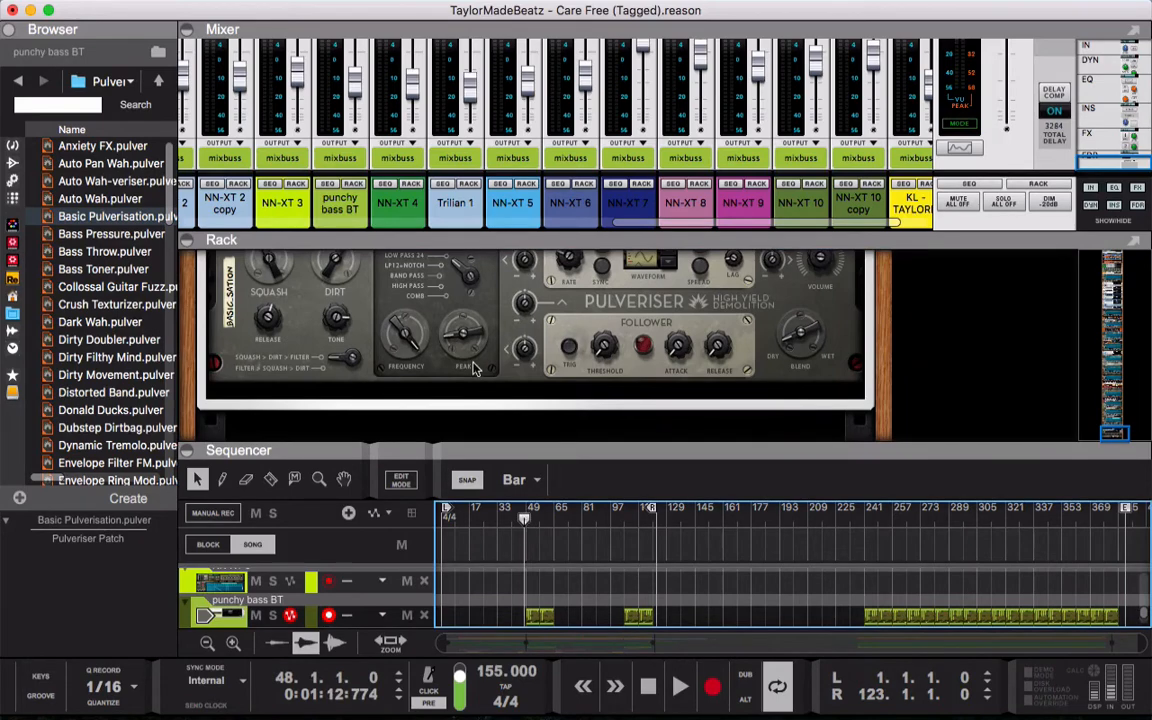
scroll(475, 368, "up", 3)
scroll(475, 368, "up", 5)
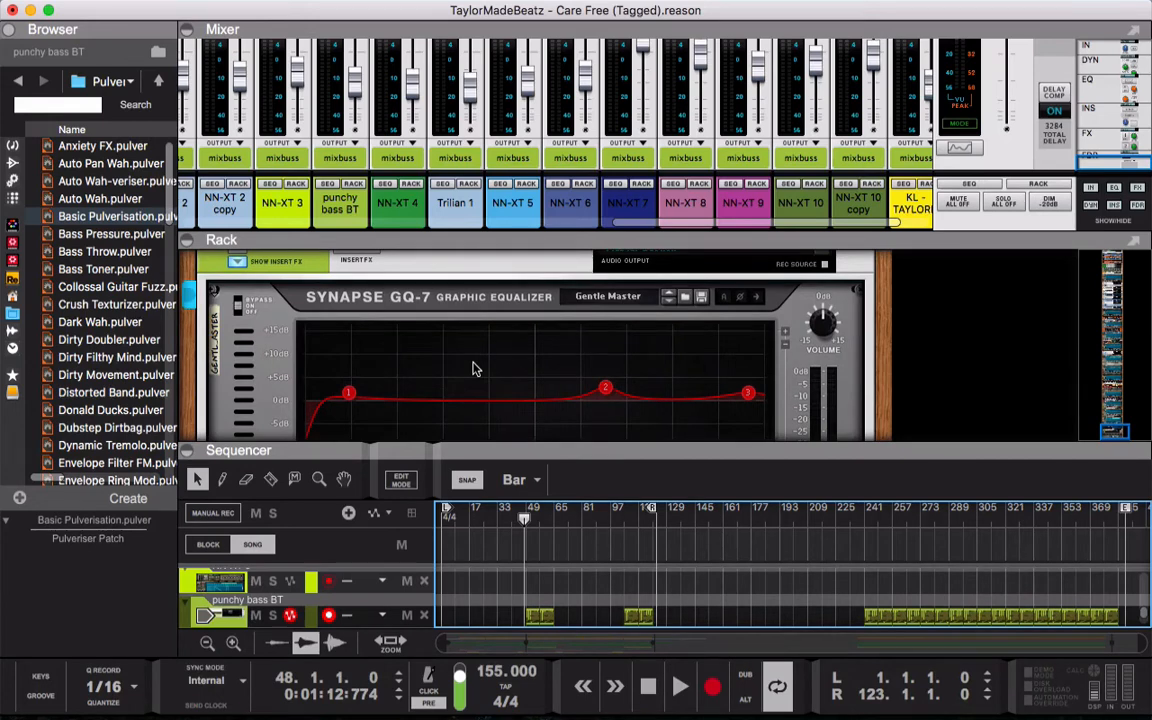
key("space")
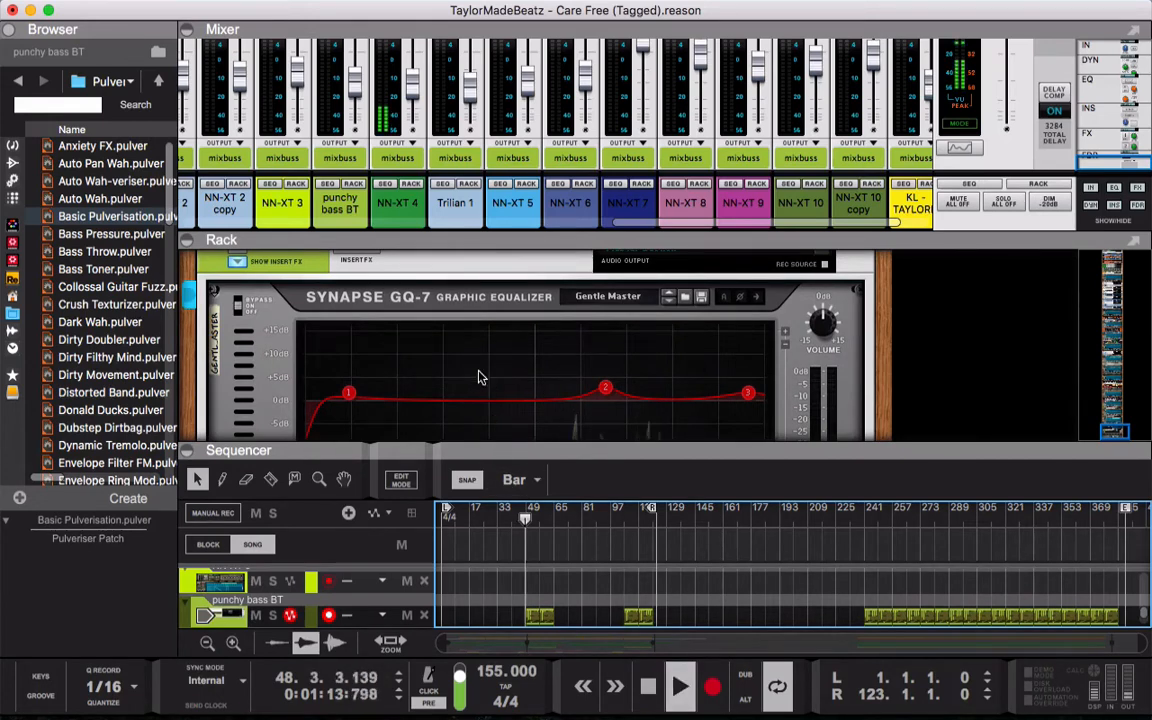
Compare the playing mix with the GQ-7 equalizer and Pulveriser bypassed and active, and stop playback
left_click(259, 322)
scroll(296, 342, "down", 3)
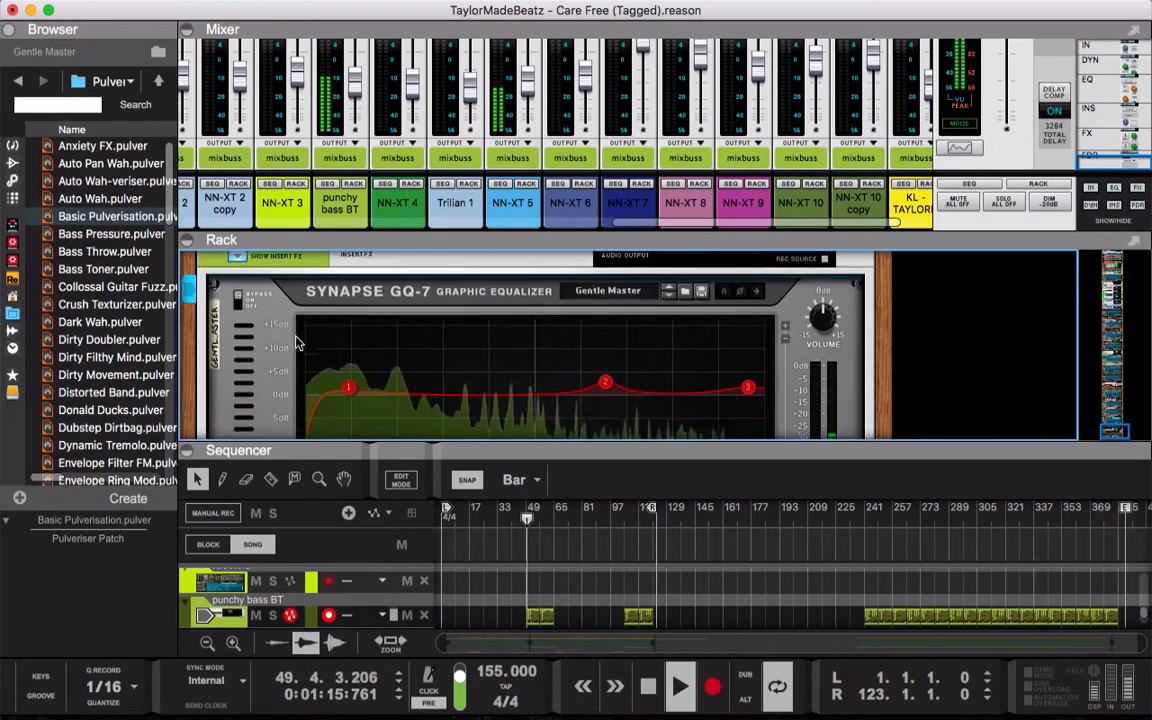
scroll(296, 342, "down", 3)
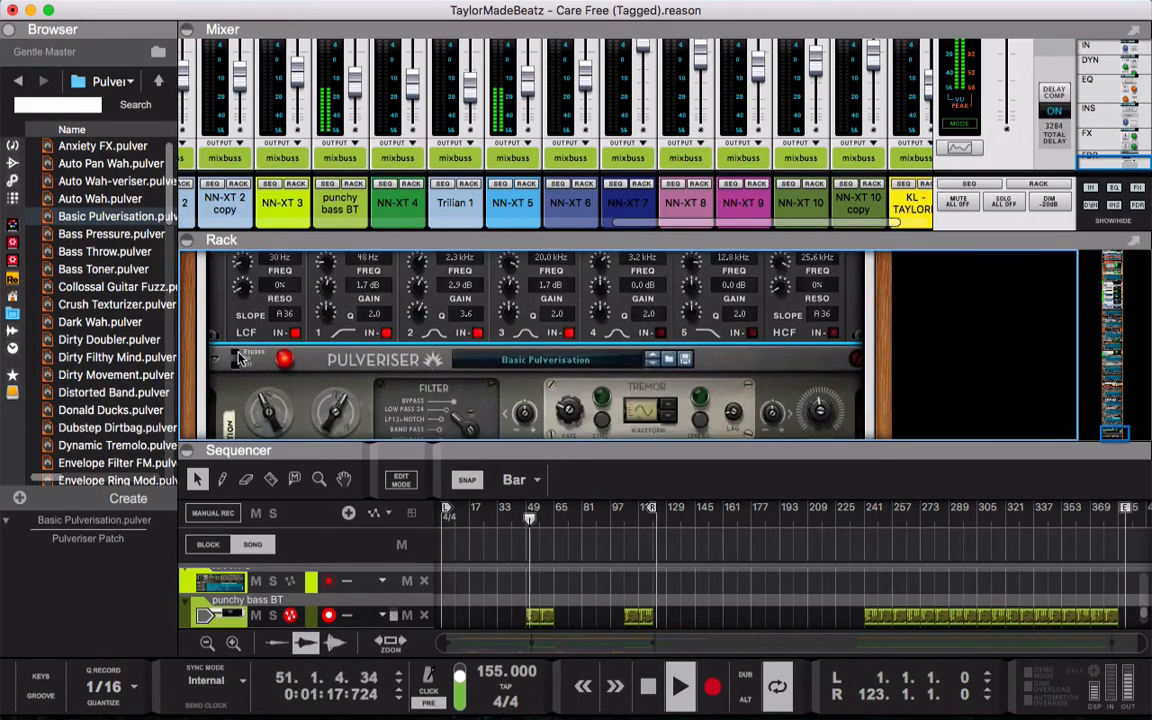
left_click(240, 360)
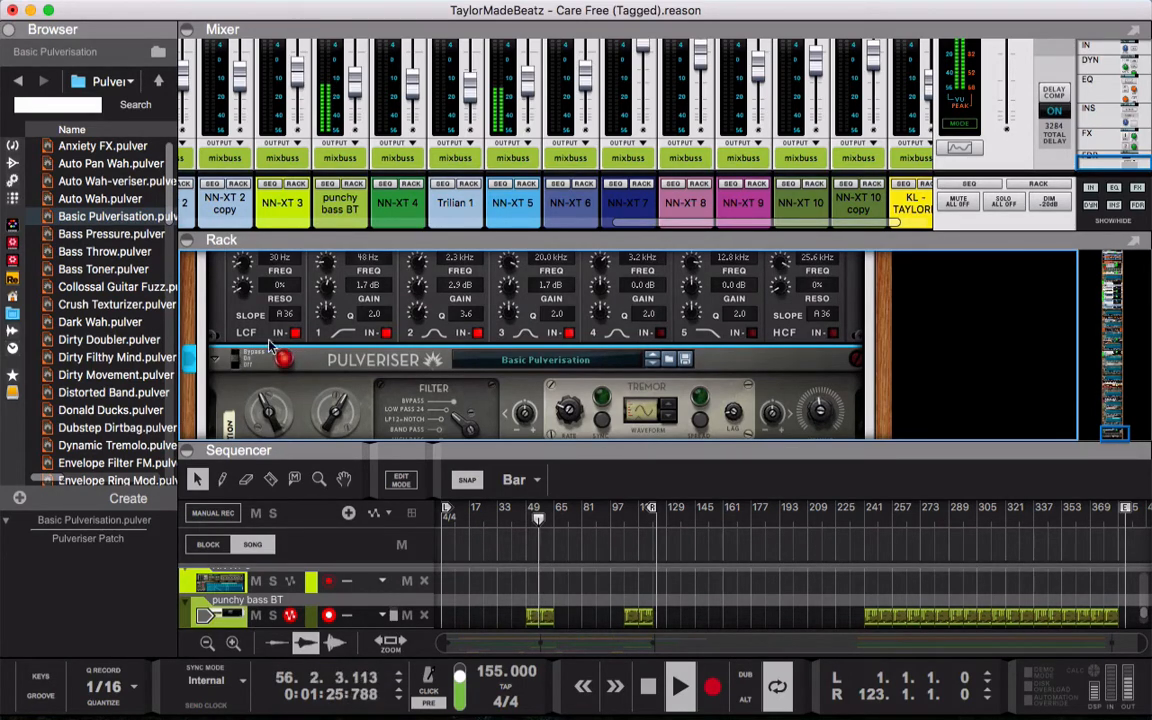
scroll(279, 336, "up", 3)
scroll(279, 336, "up", 6)
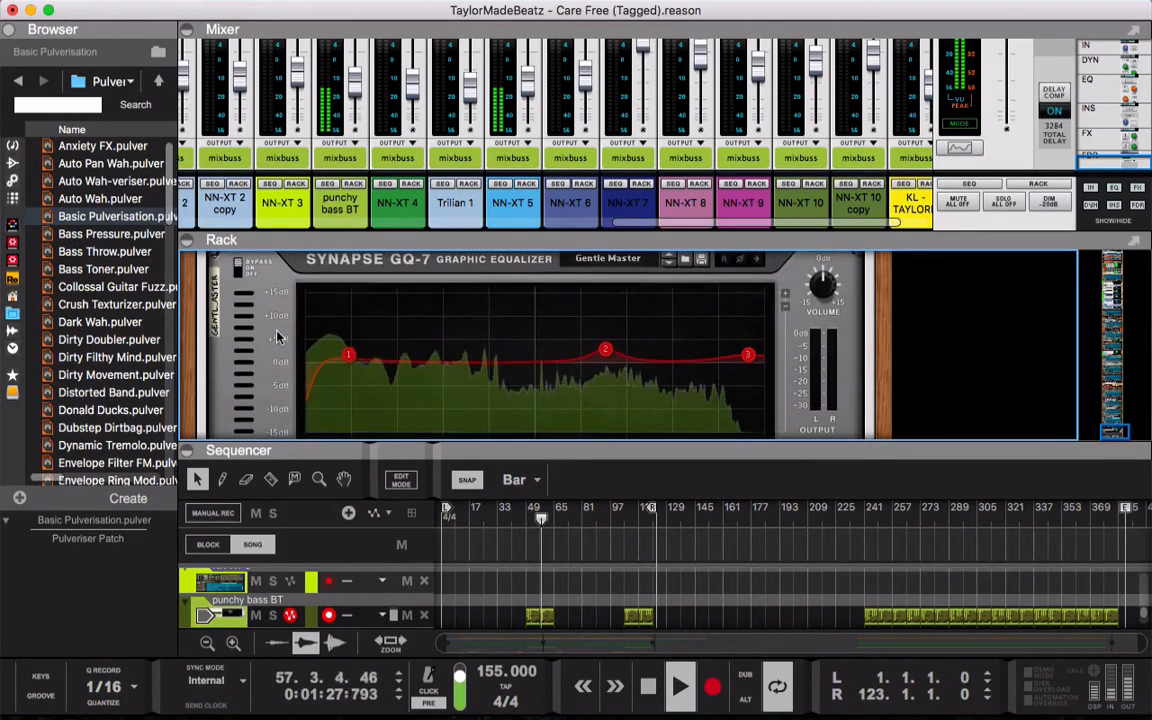
left_click(239, 274)
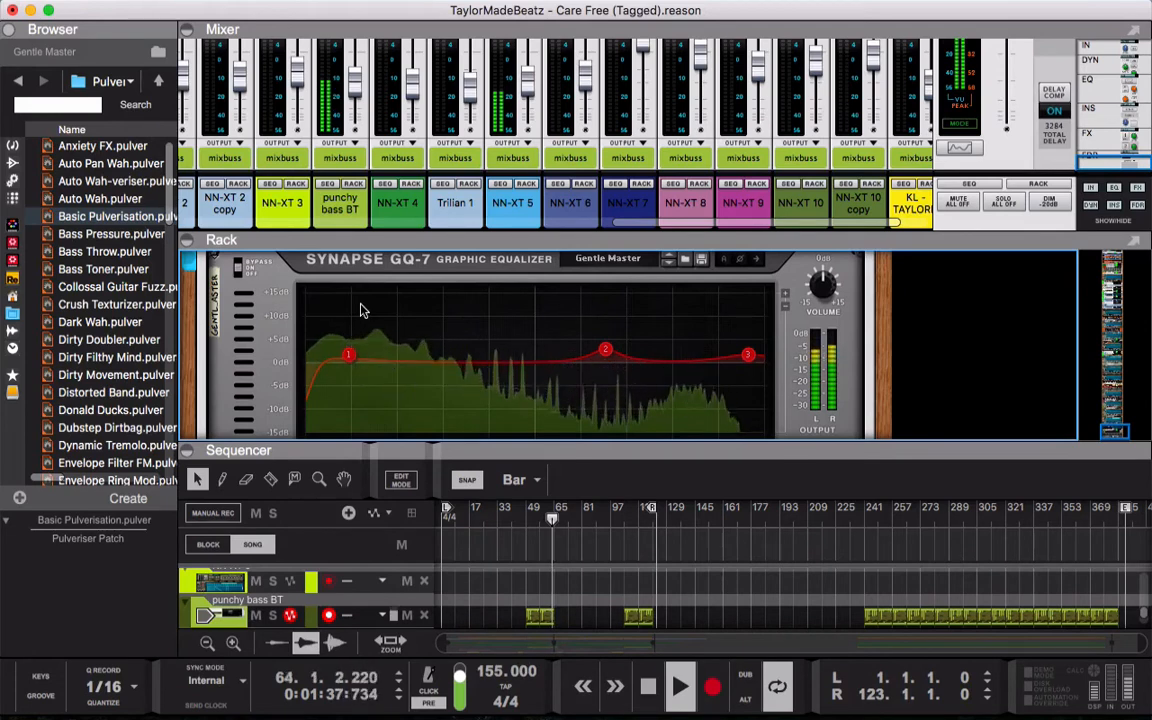
key("space")
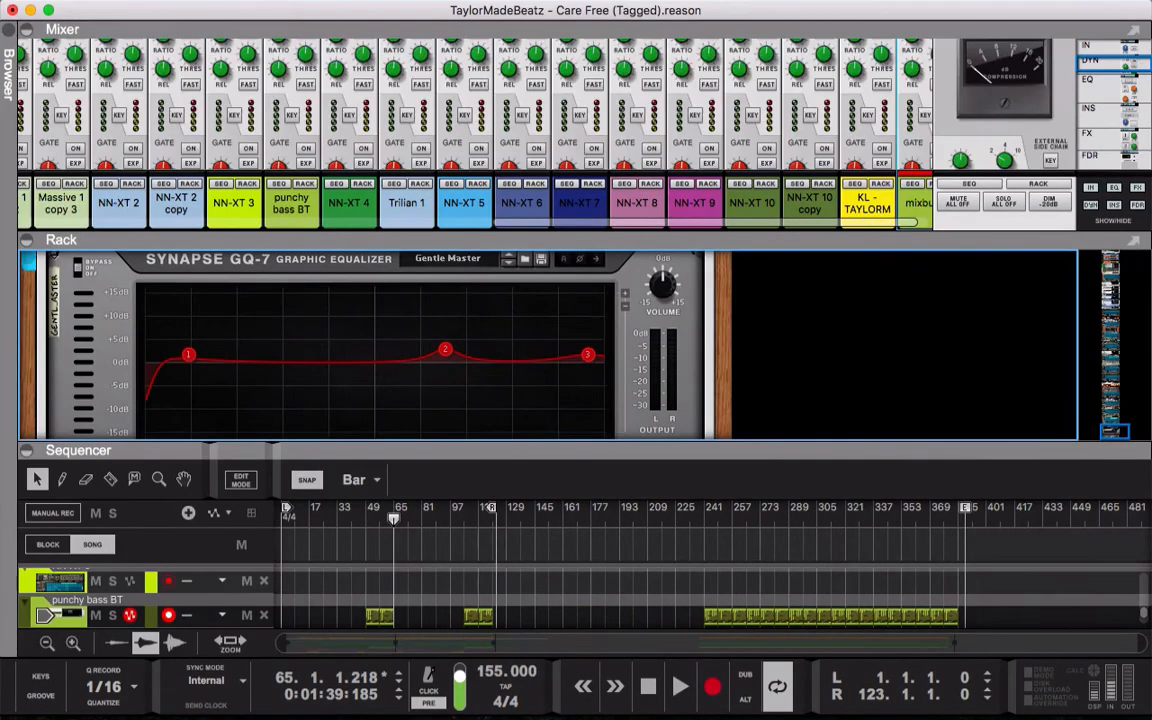
Add an ECF-42 Envelope Controlled Filter in the rack column beside the Master Section, with the rack's rear in view
left_click(10, 35)
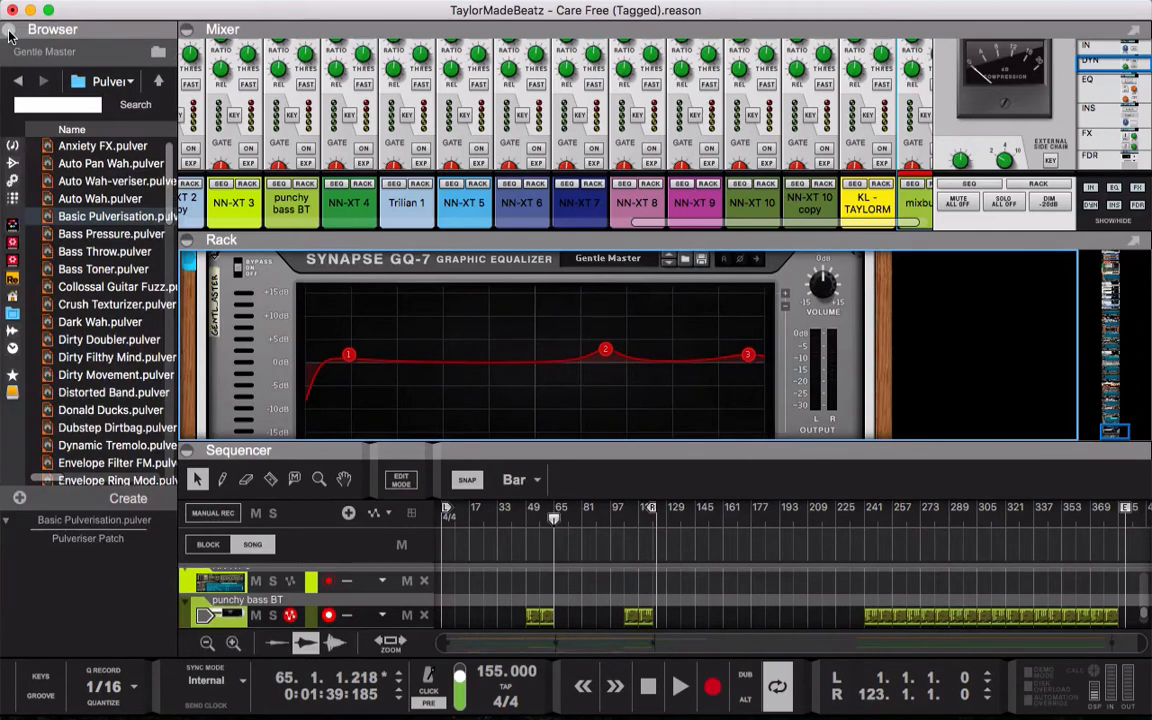
left_click(10, 35)
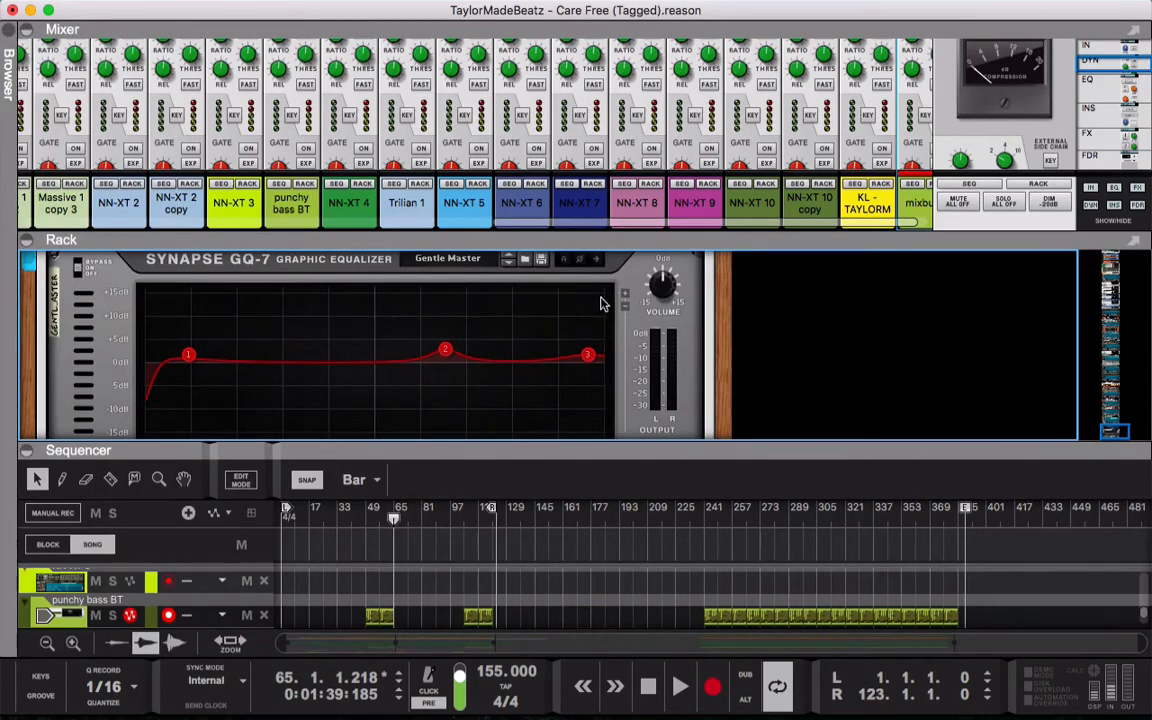
scroll(603, 305, "down", 2)
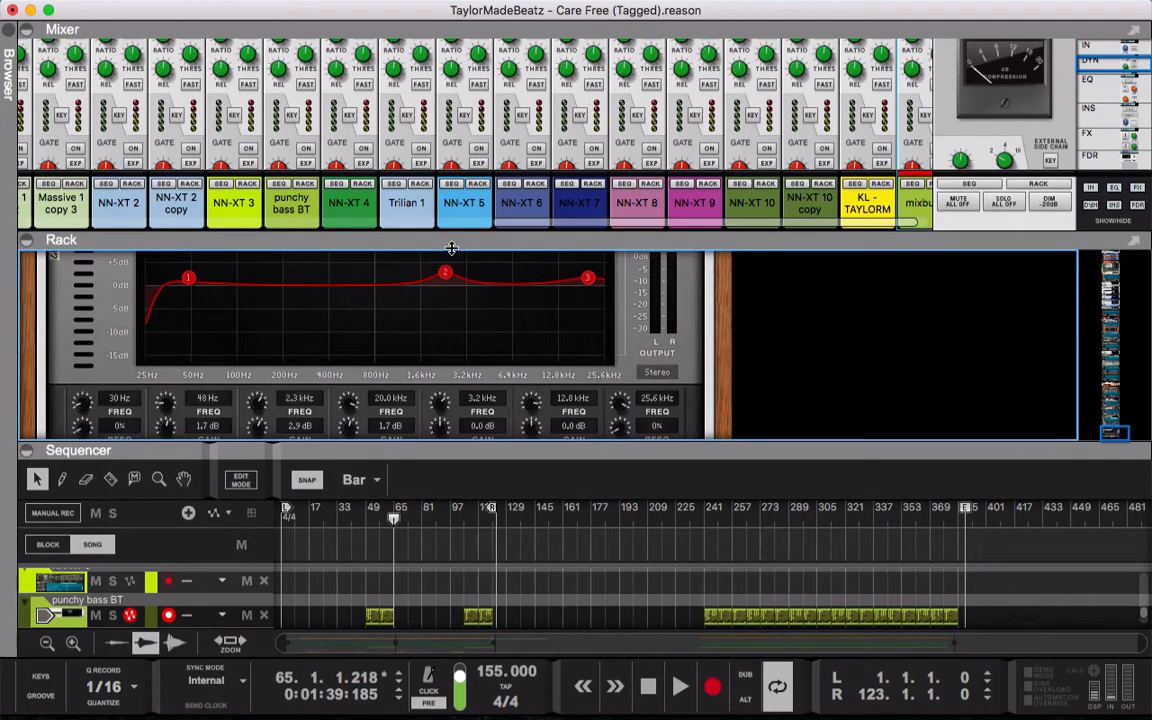
key("Tab")
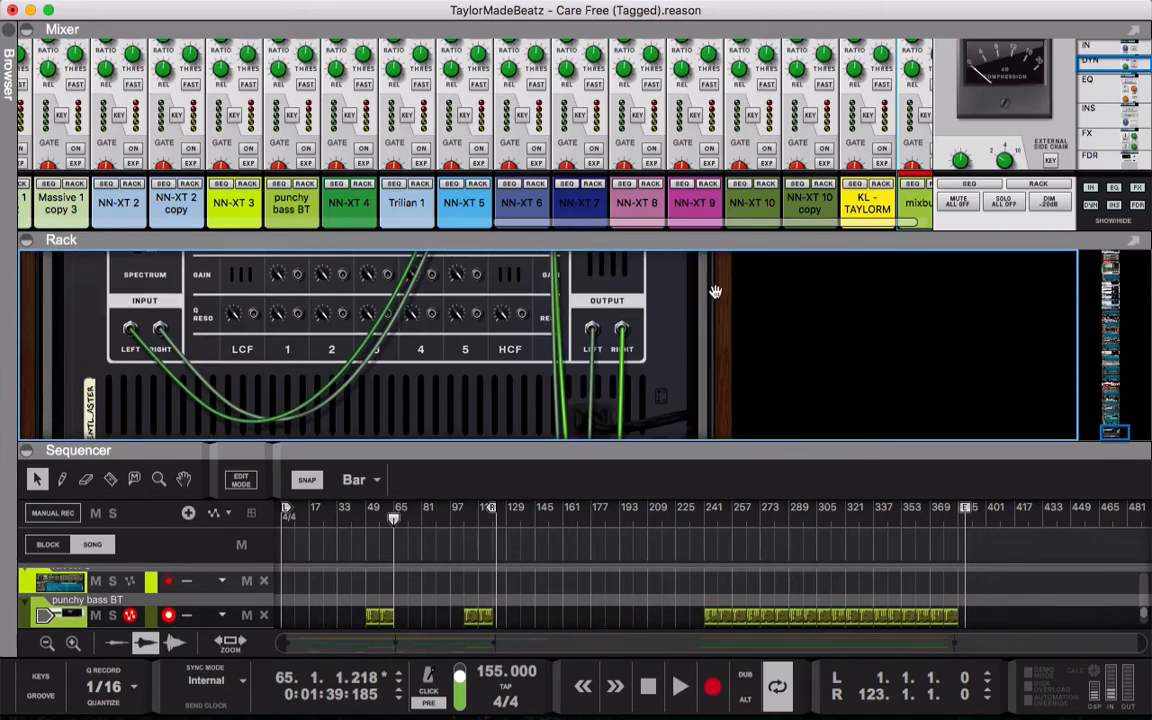
scroll(715, 291, "up", 3)
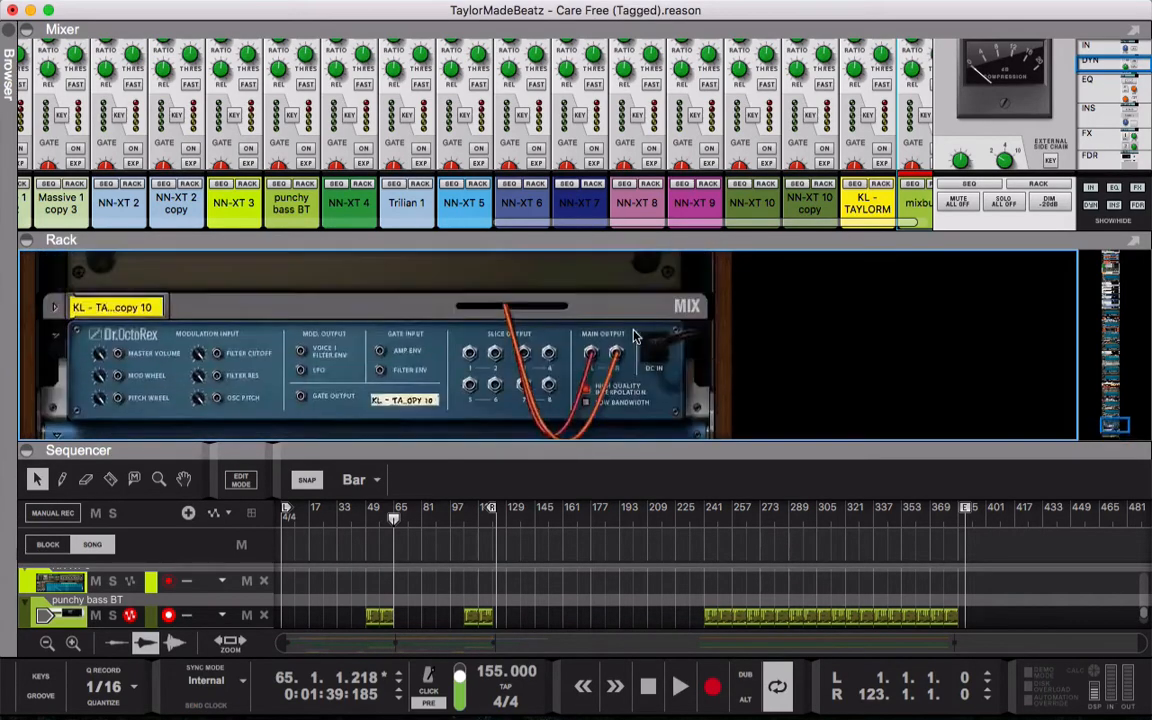
scroll(632, 335, "up", 10)
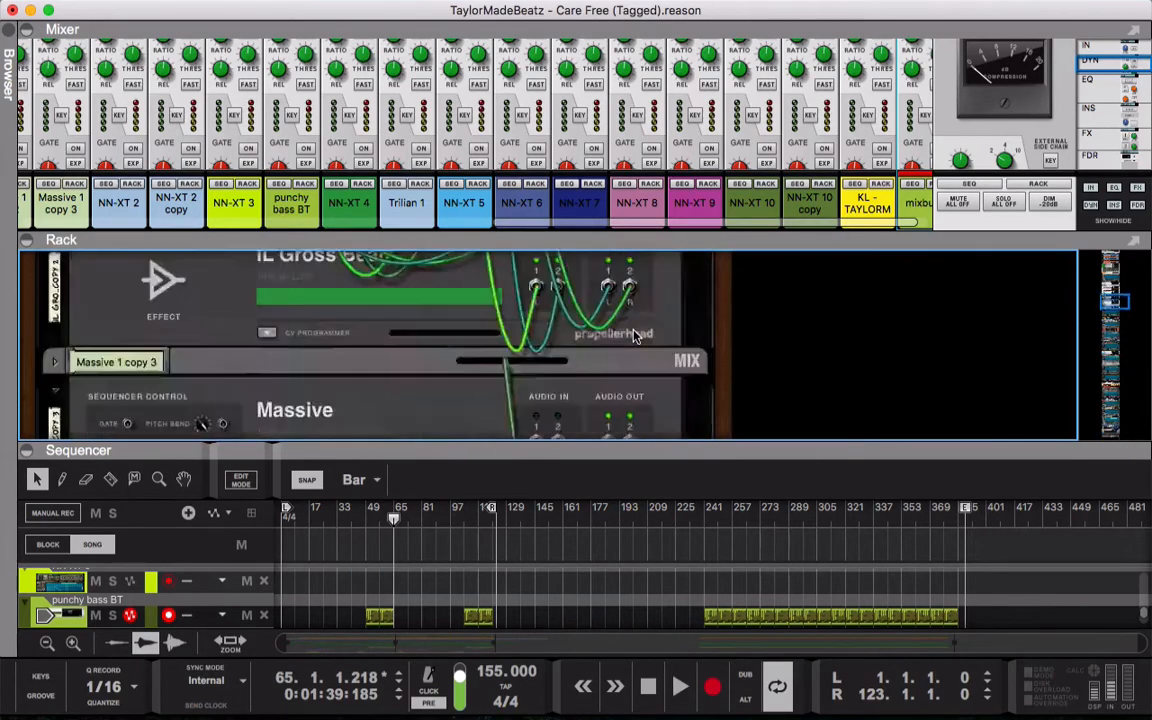
scroll(570, 296, "up", 10)
scroll(570, 296, "down", 2)
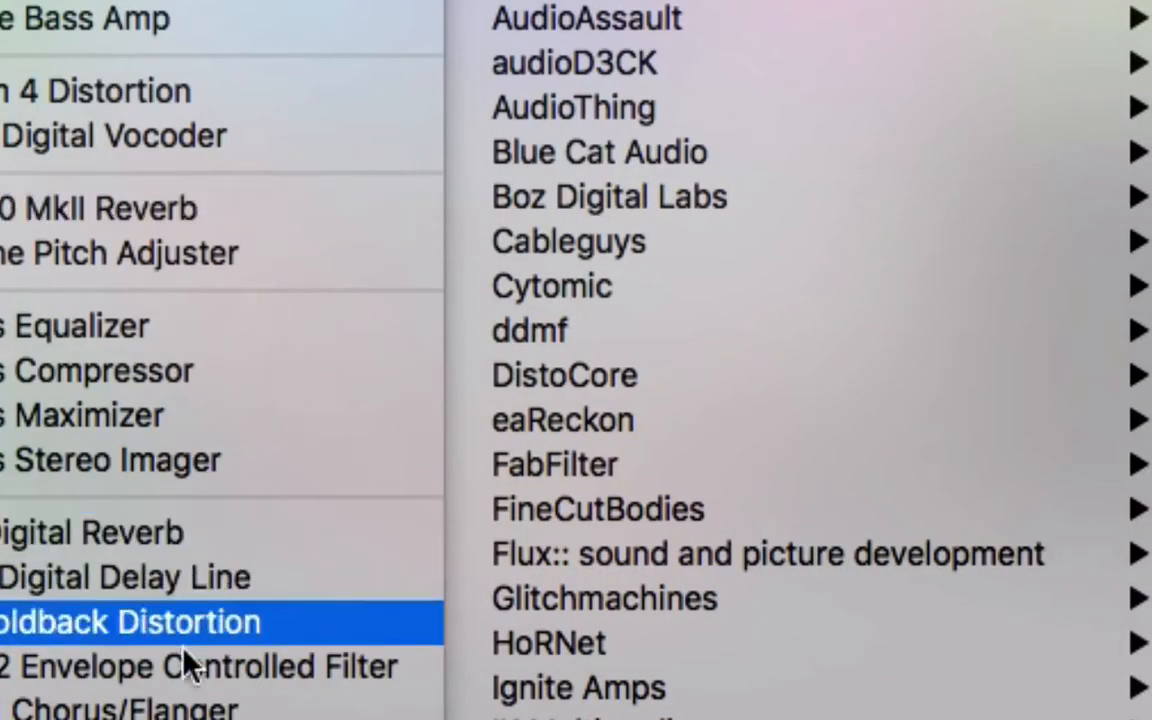
left_click(184, 686)
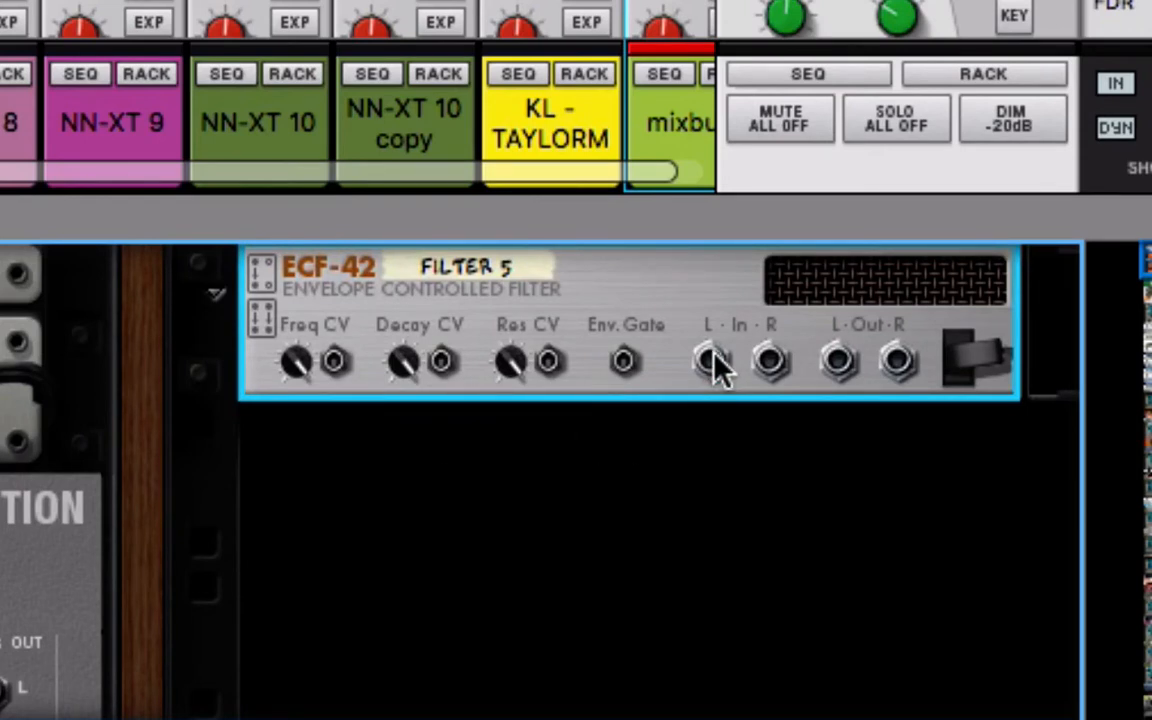
Wire the ECF-42 filter's stereo inputs and outputs into the Master Section as its compressor's external side chain
scroll(714, 357, "down", 1)
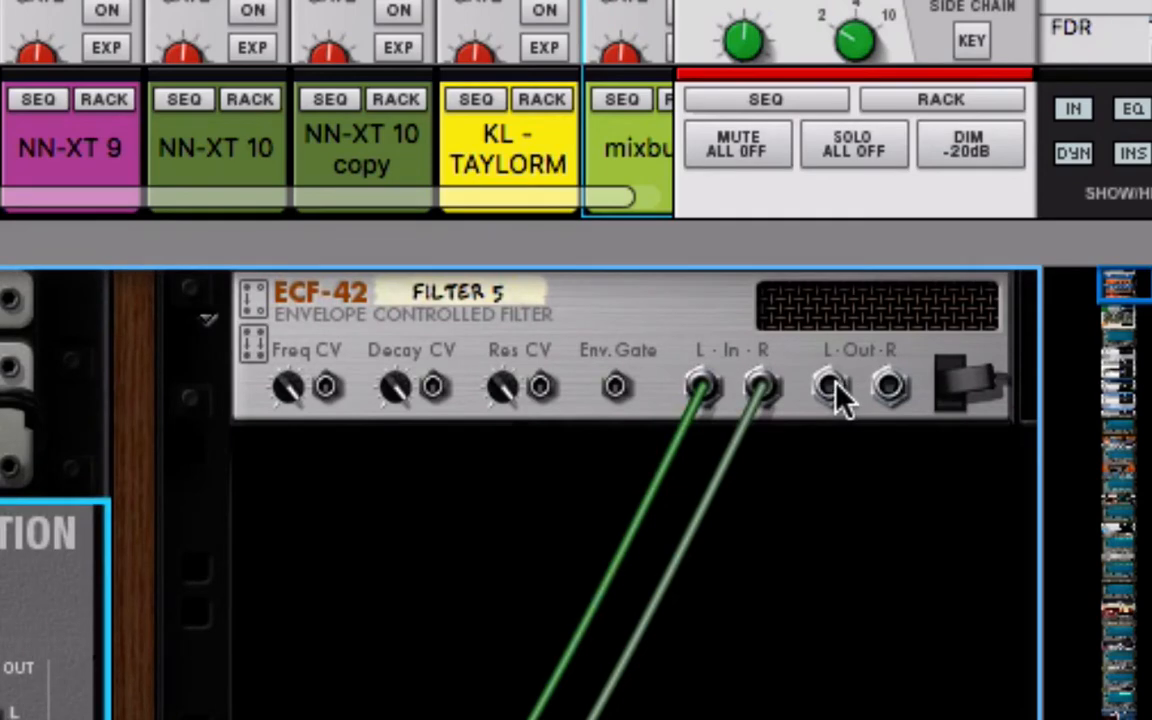
left_click_drag(836, 384, 64, 470)
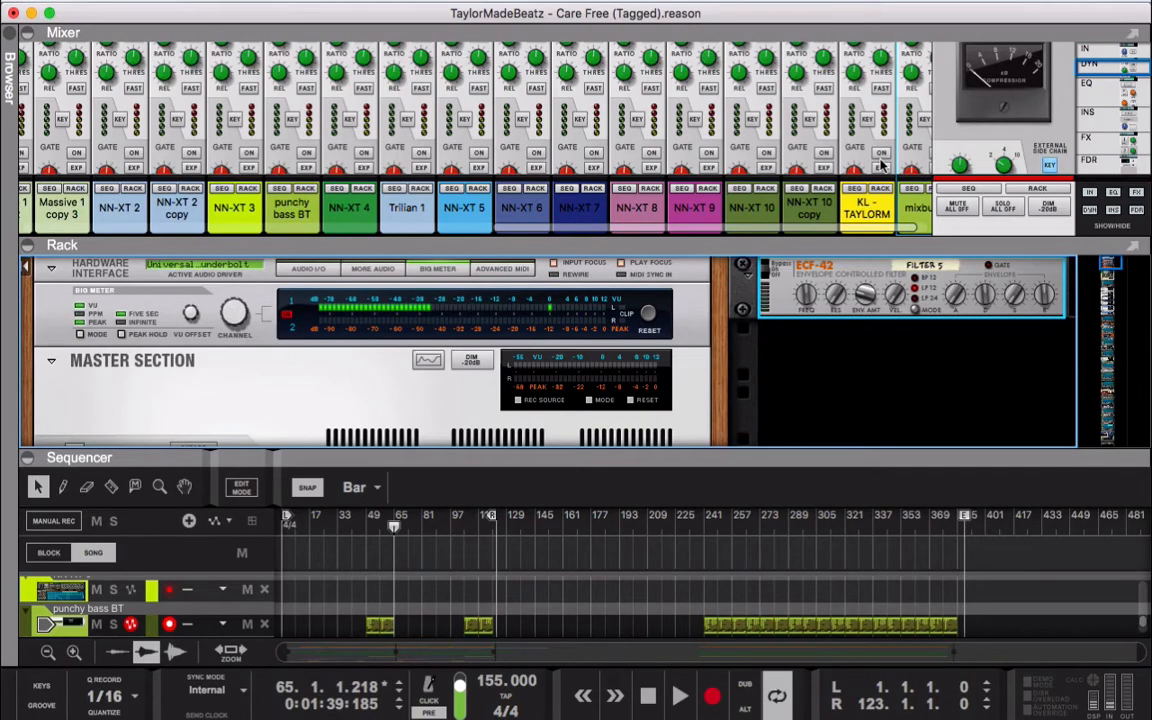
Play the mix from around bar 49 and switch on the master compressor
key("space")
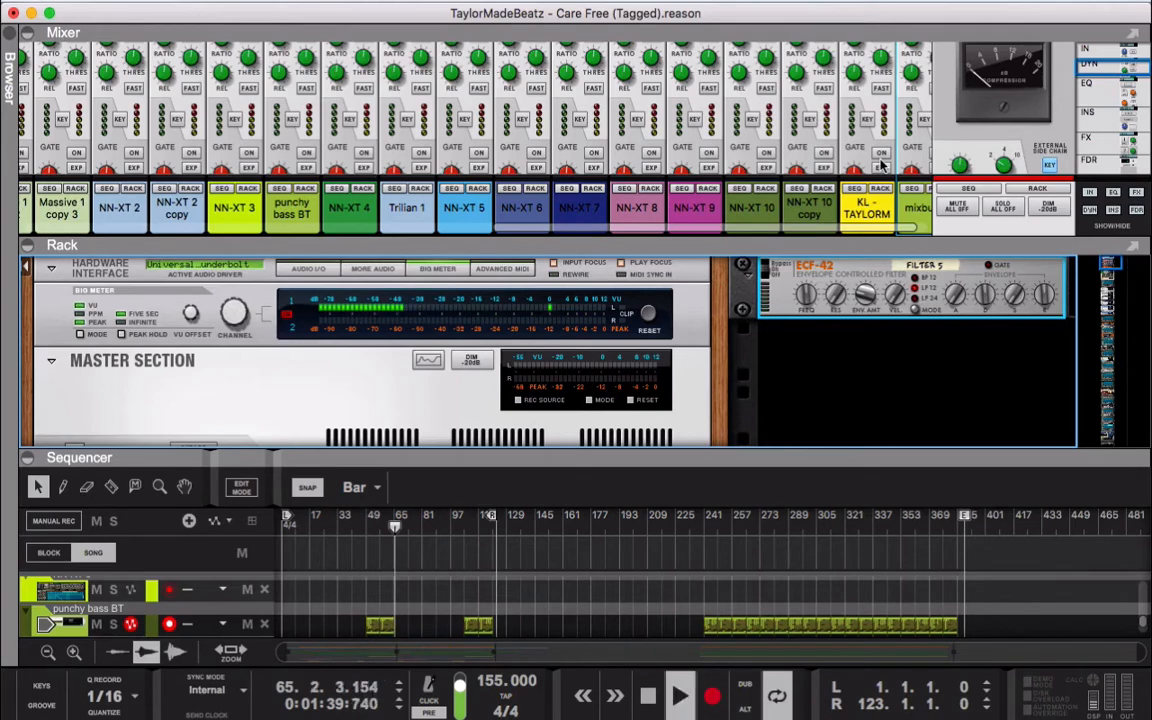
left_click(365, 528)
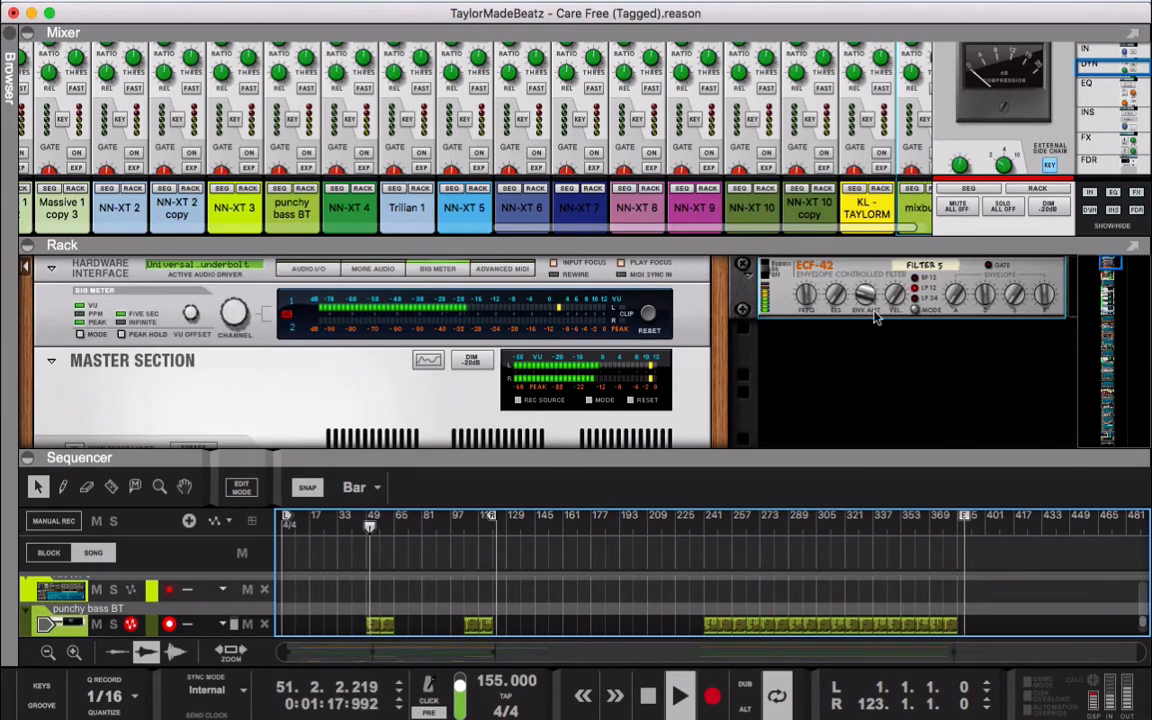
scroll(938, 93, "up", 3)
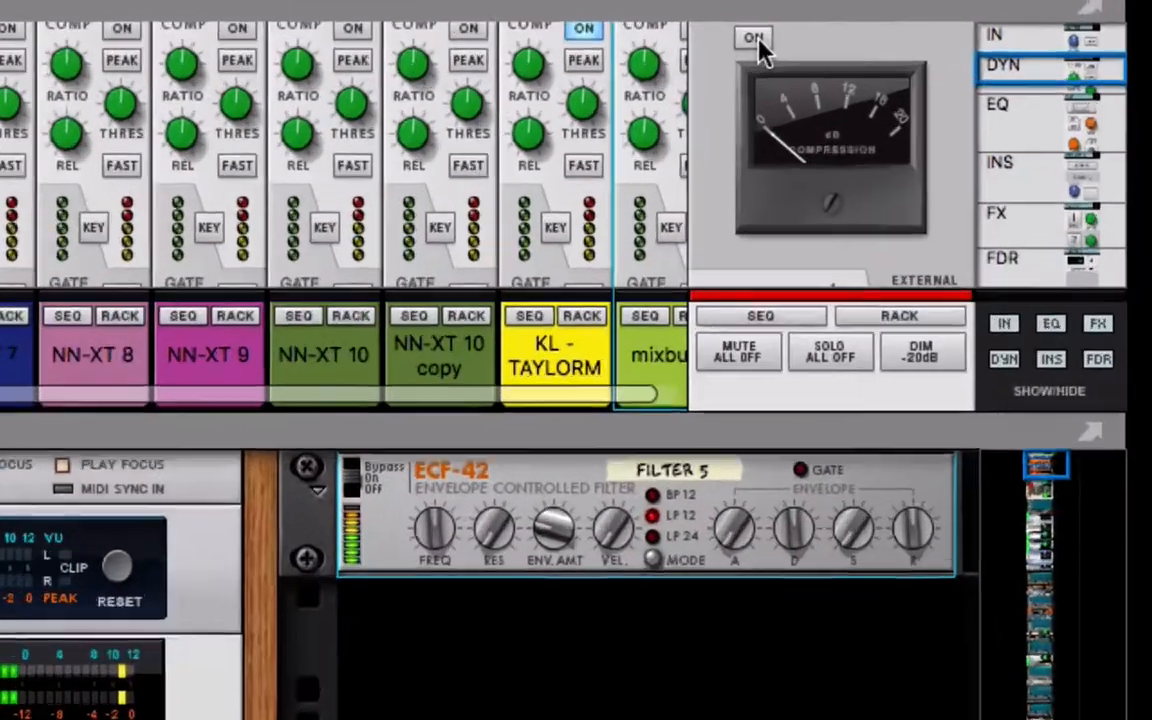
left_click(965, 50)
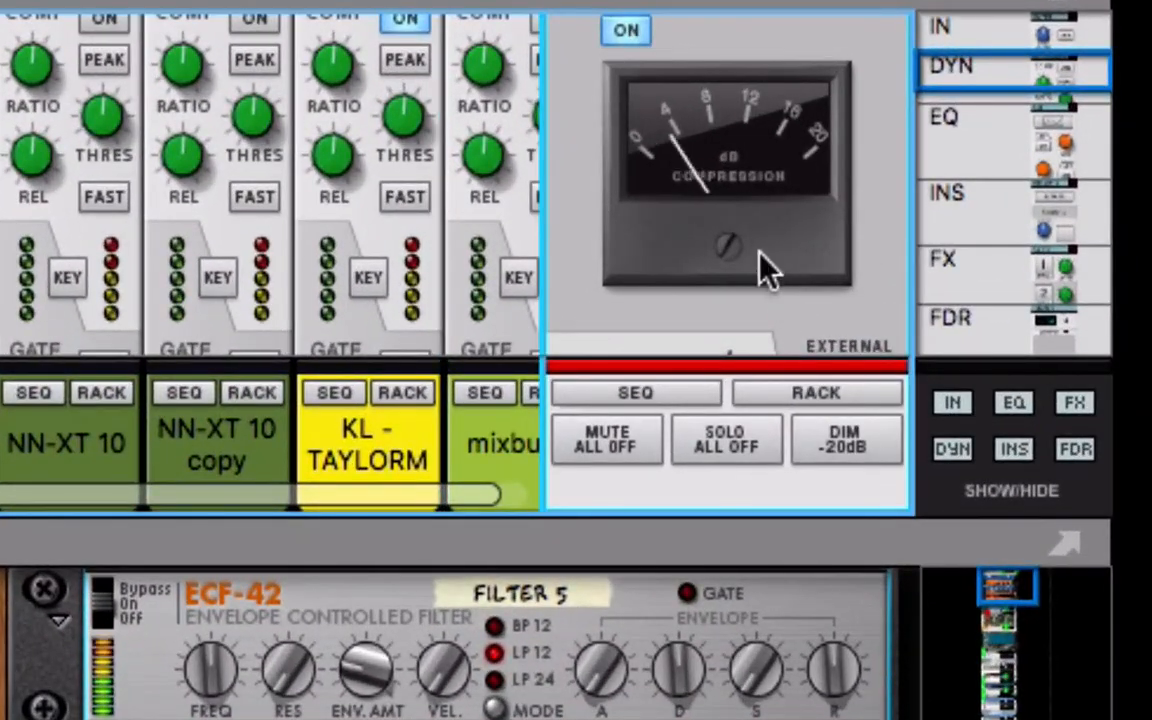
Adjust the master compressor's threshold and lower its attack and release slightly while listening to the mix
scroll(756, 226, "down", 5)
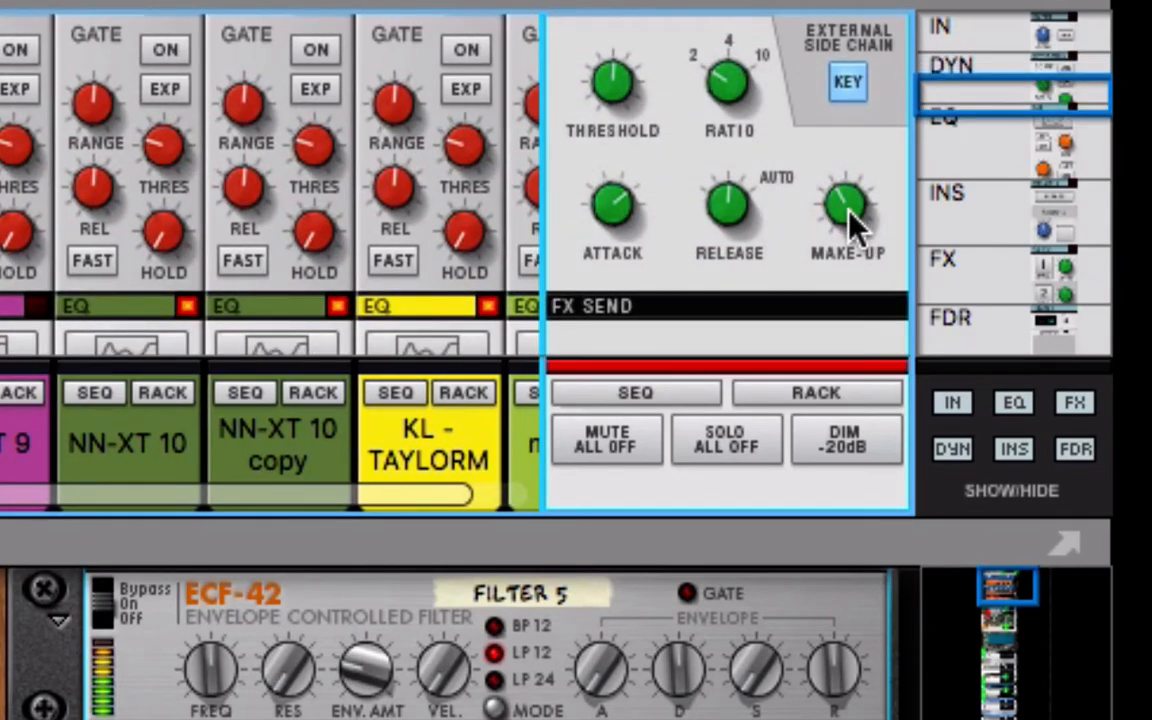
left_click_drag(616, 68, 621, 50)
left_click_drag(612, 82, 614, 97)
mouse_move(722, 240)
left_mouse_down()
mouse_move(730, 221)
mouse_move(722, 240)
left_mouse_up()
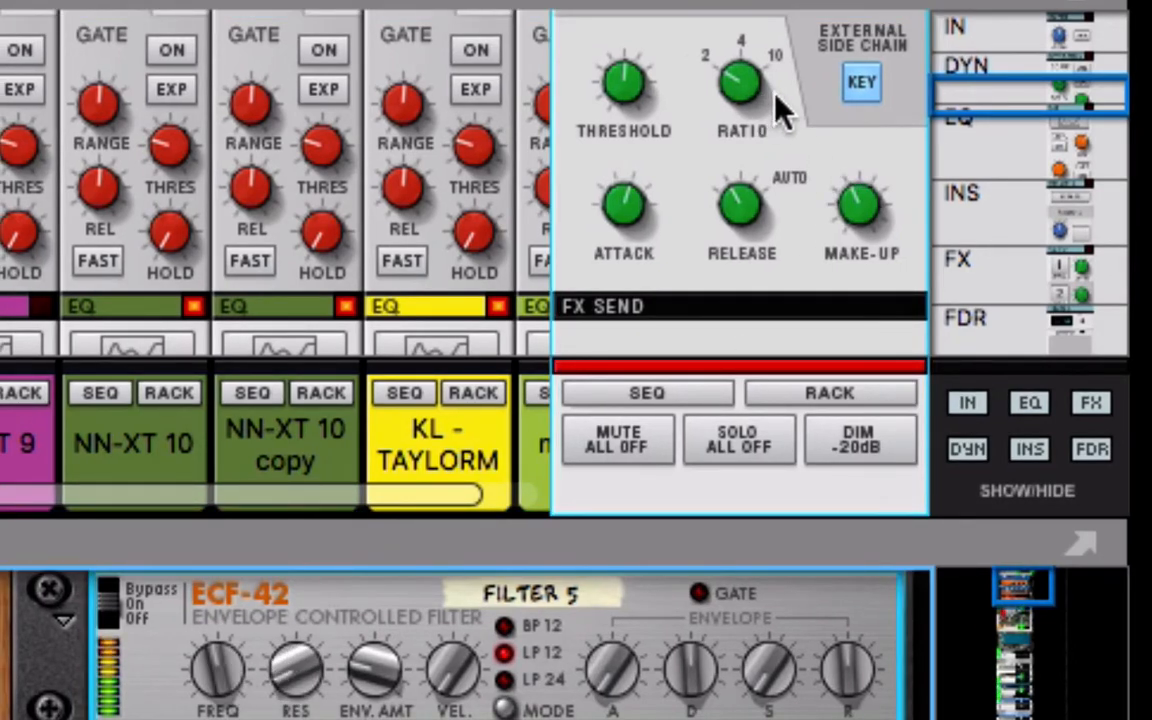
left_click(626, 84)
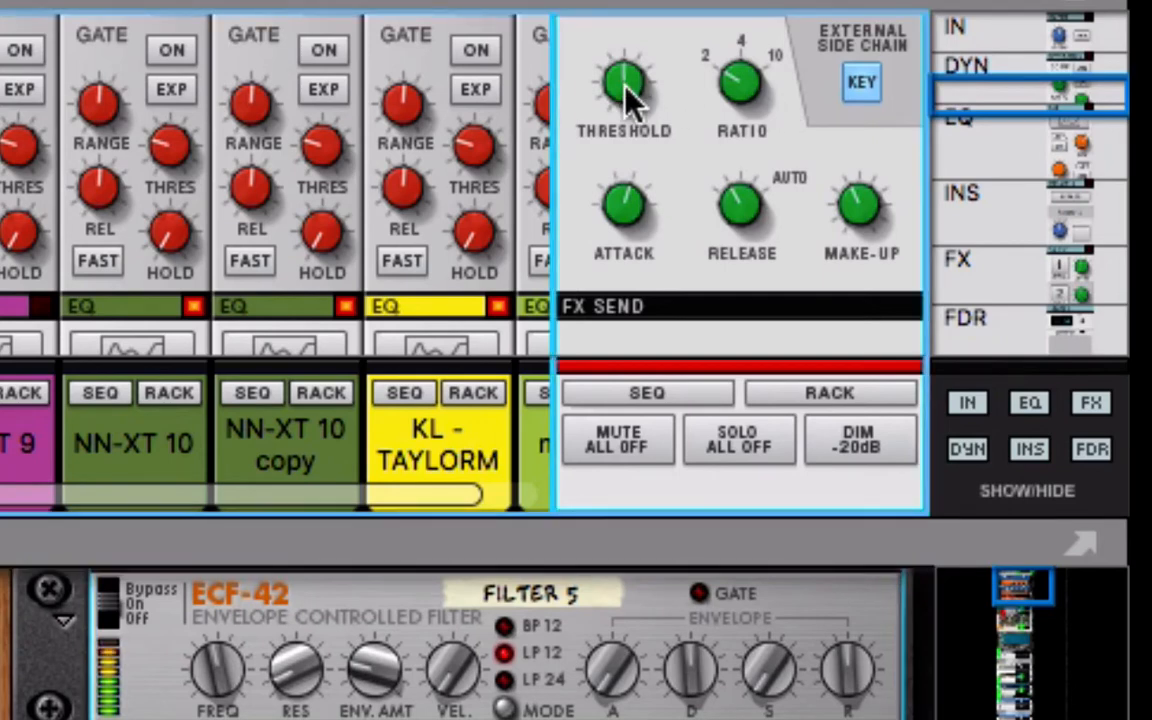